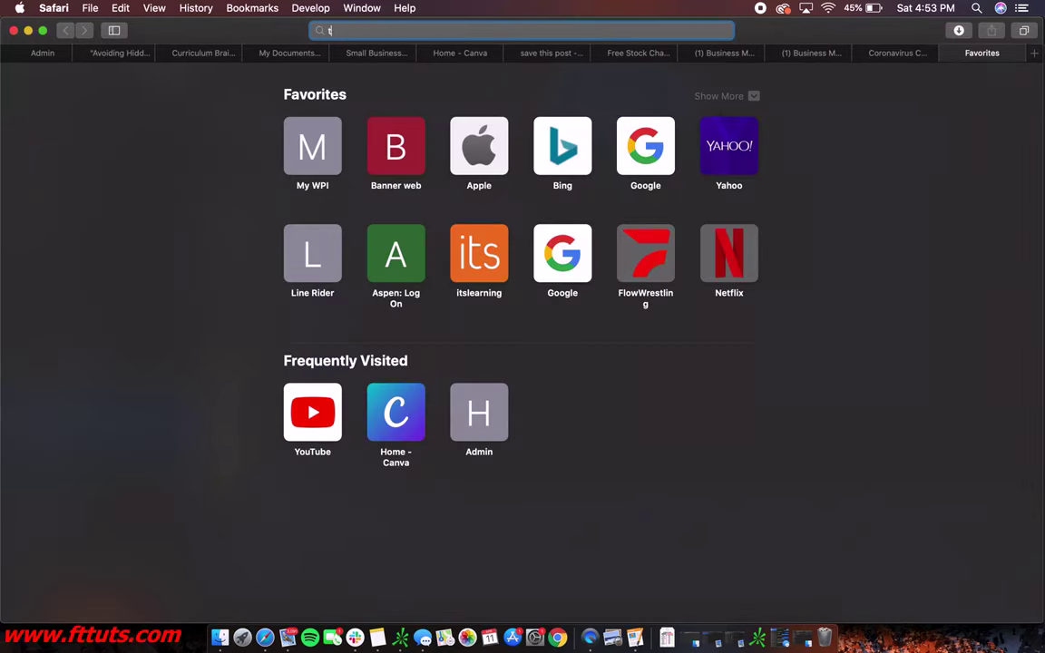
Search the web for "trading view" and open the TradingView website.
text(iew)
key(Return)
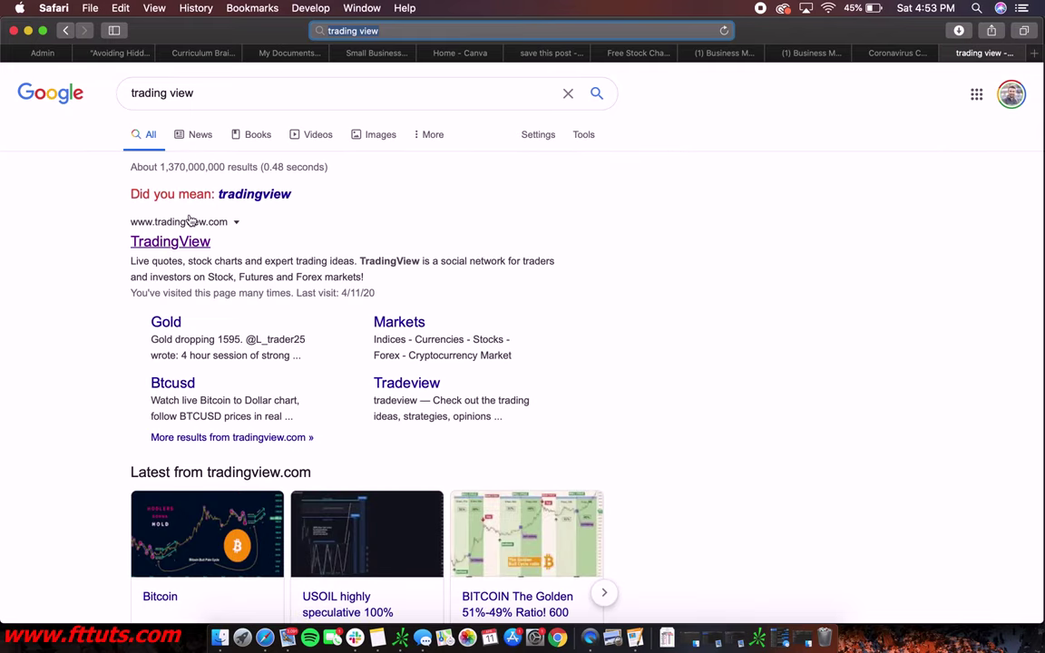
click(189, 249)
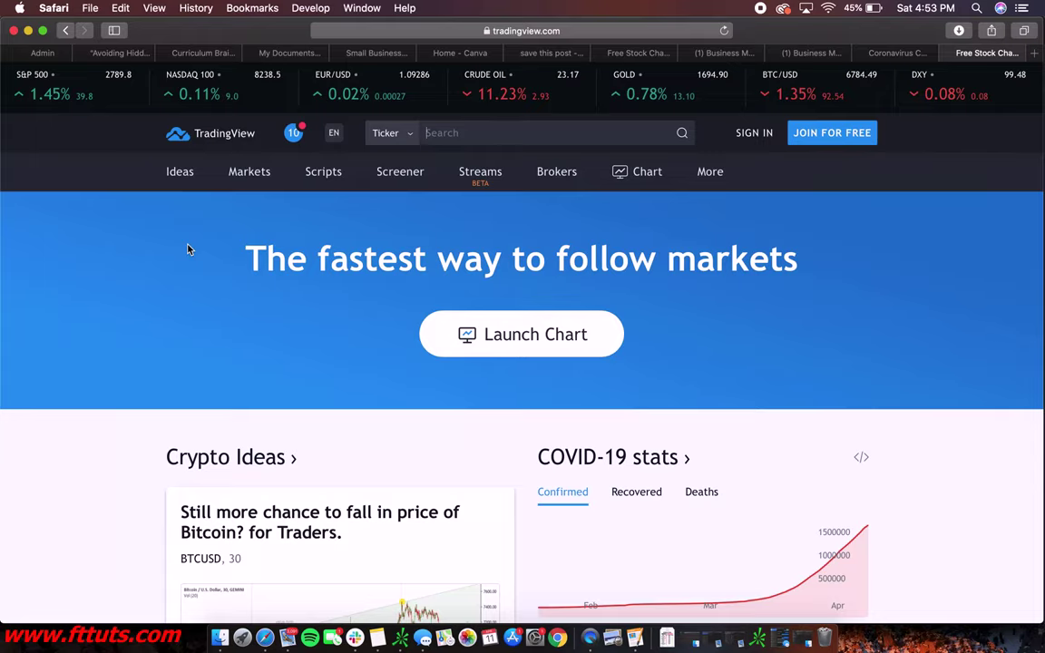
Sign up for a free TradingView account through Facebook, keeping the suggested username and adding no photo.
click(839, 136)
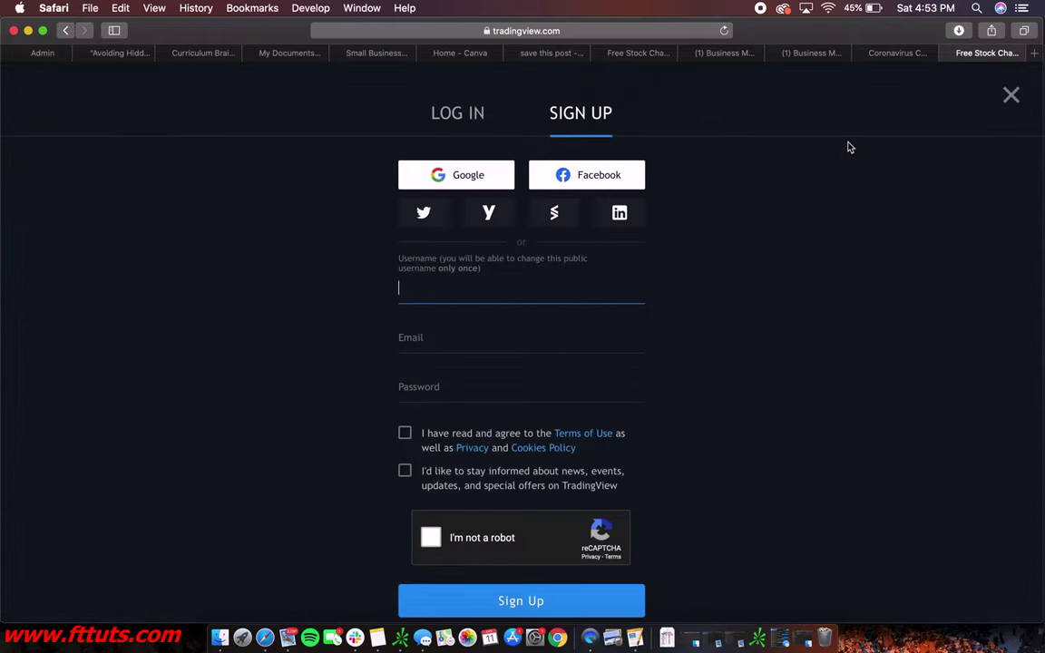
click(594, 176)
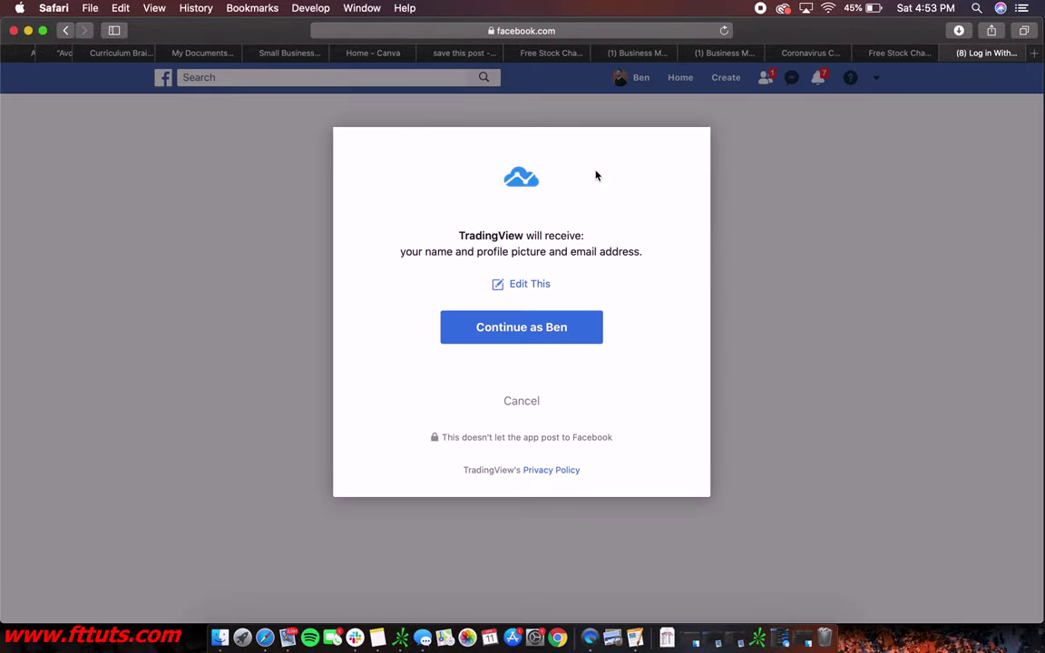
click(534, 335)
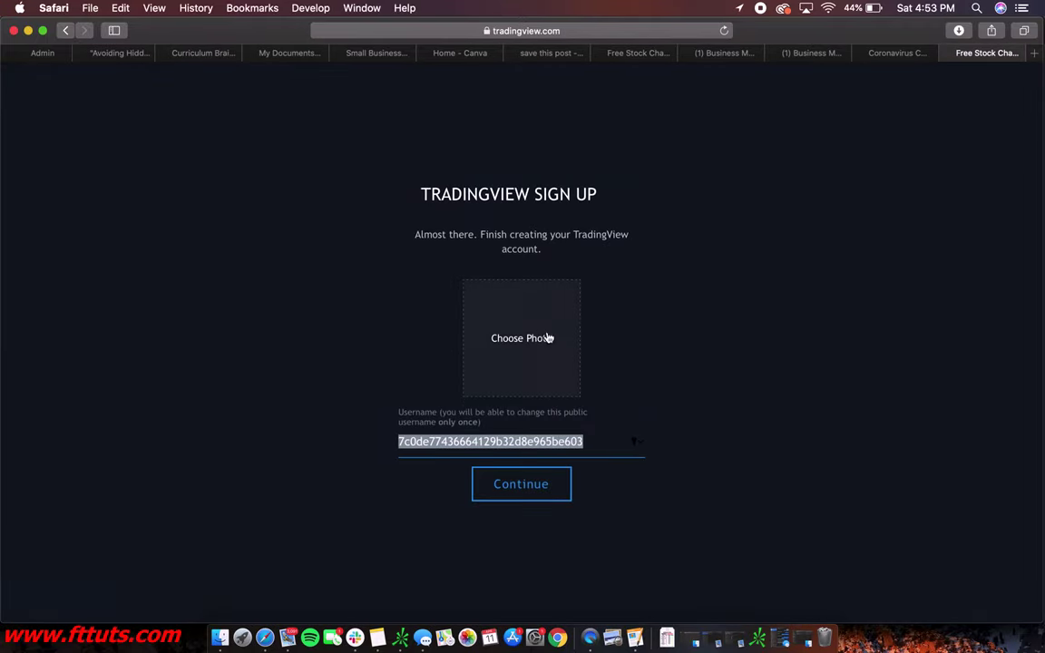
click(514, 486)
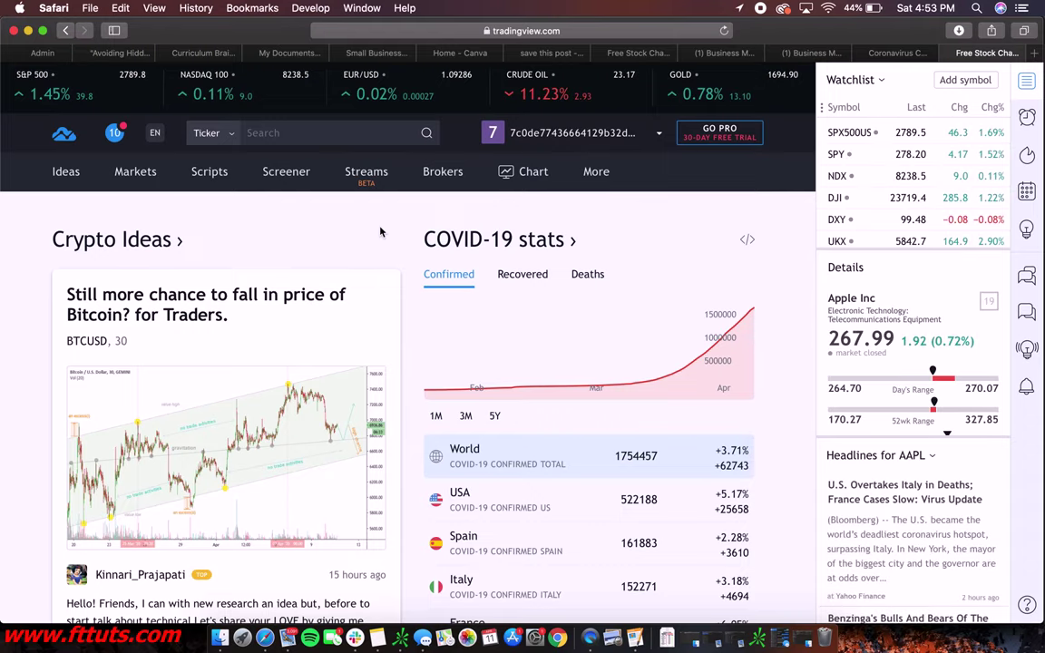
Add the symbol SNAP to the watchlist.
scroll(43, 258, down, 2)
scroll(50, 289, up, 3)
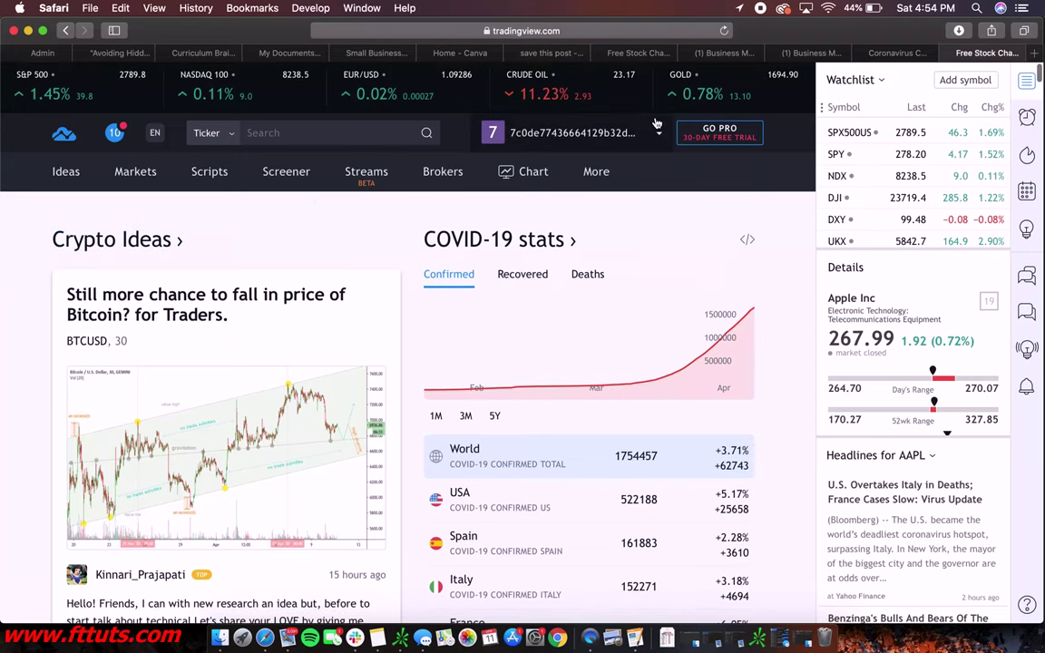
click(965, 80)
text(snap)
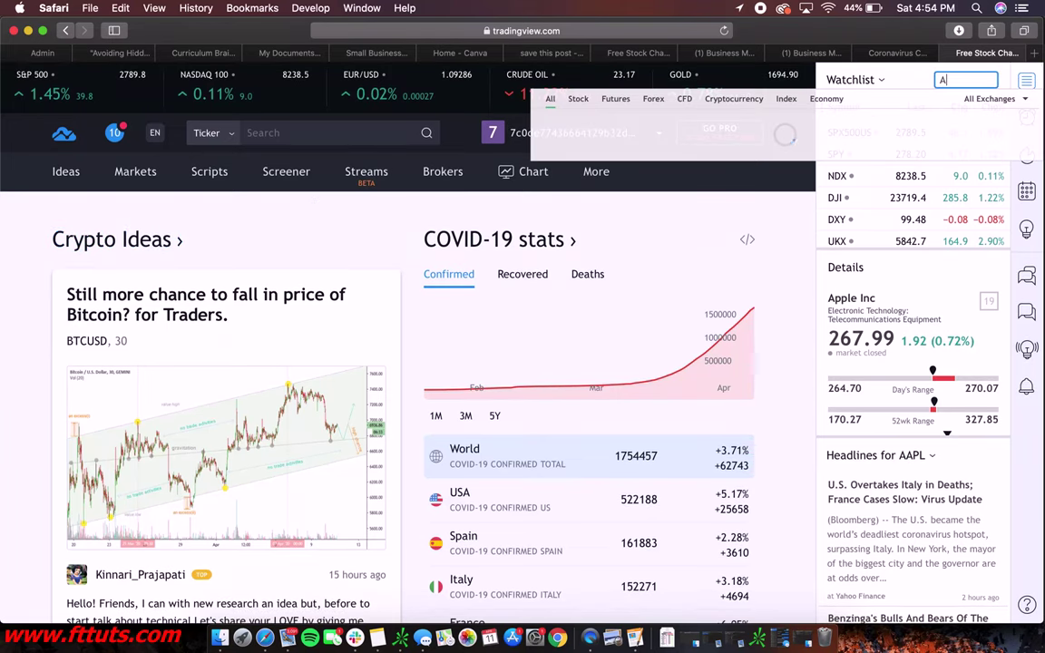
key(Return)
scroll(872, 201, up, 5)
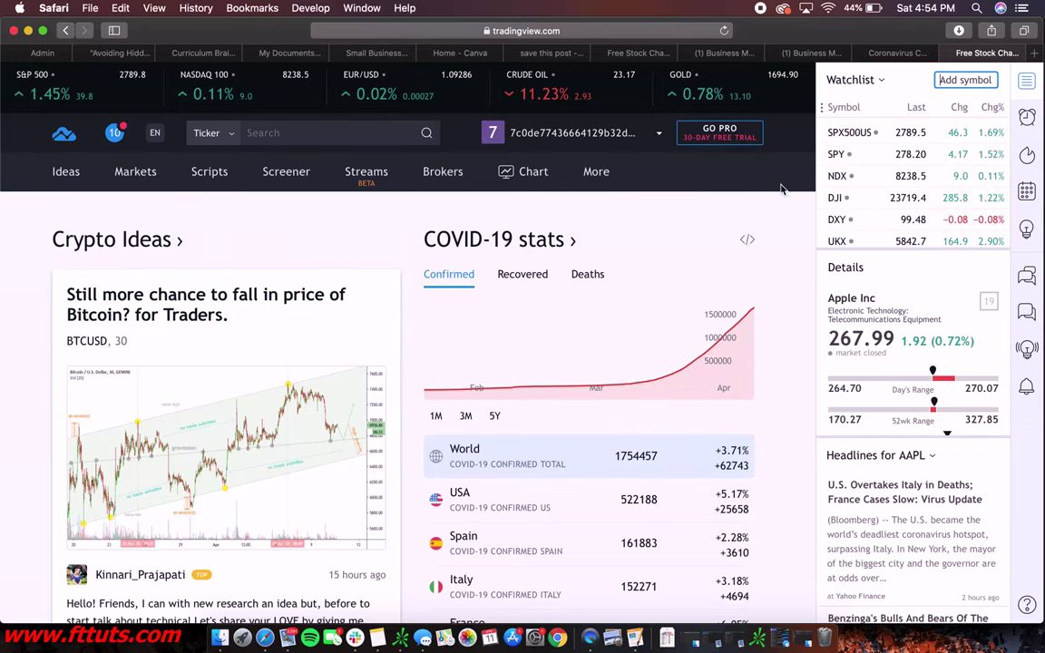
Look up the ticker SPY on the site and open its full-featured chart.
scroll(582, 272, down, 1)
scroll(581, 272, up, 1)
click(352, 122)
text(SPY)
key(Return)
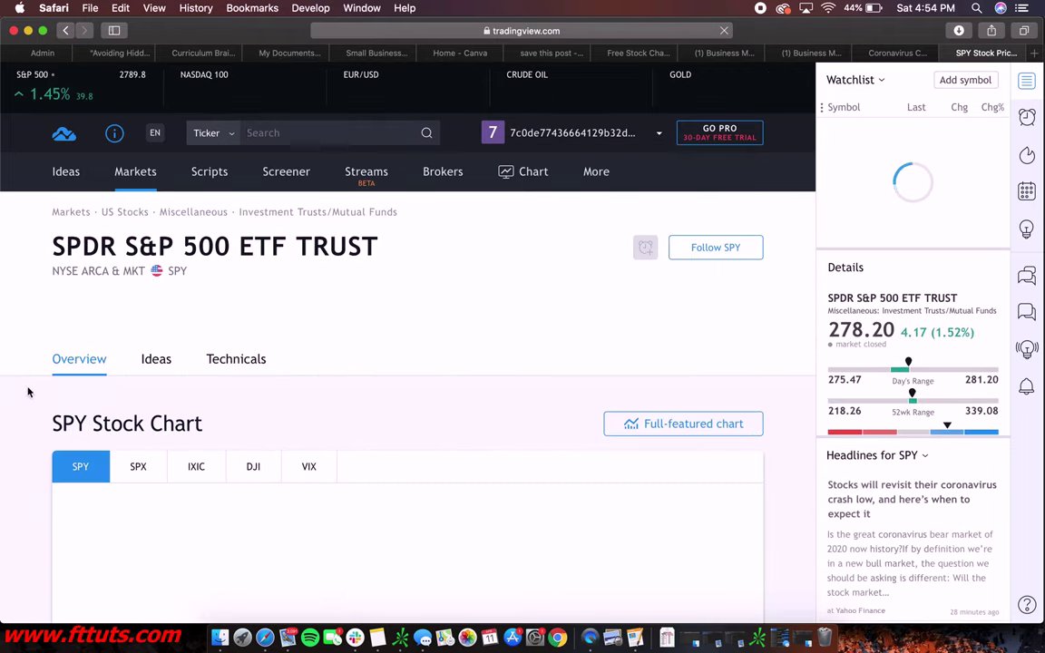
scroll(27, 399, down, 5)
scroll(33, 416, up, 1)
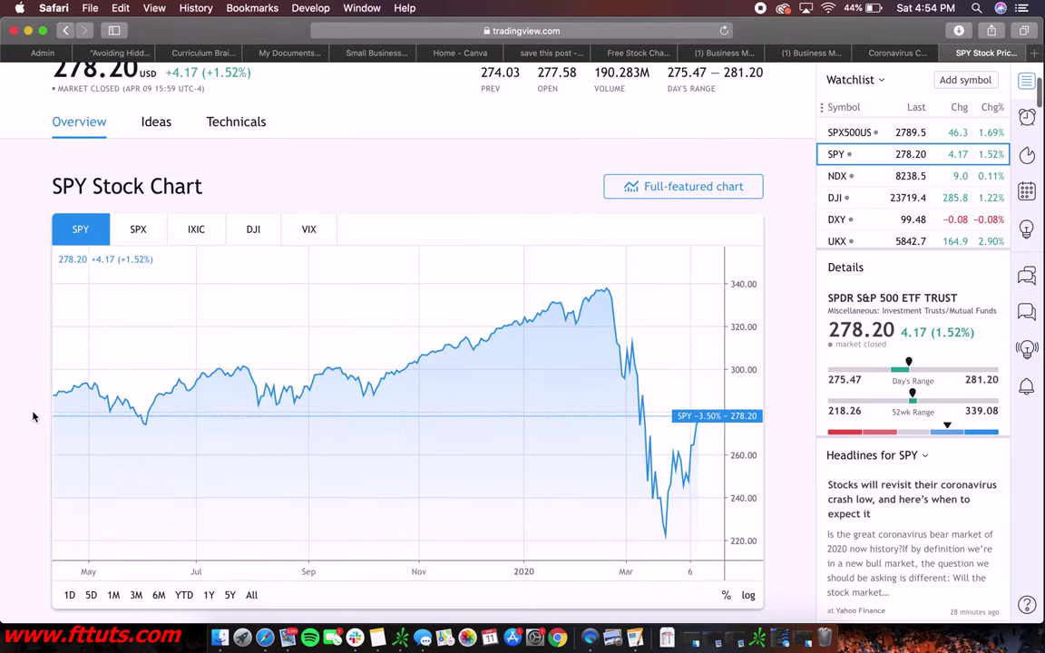
click(633, 187)
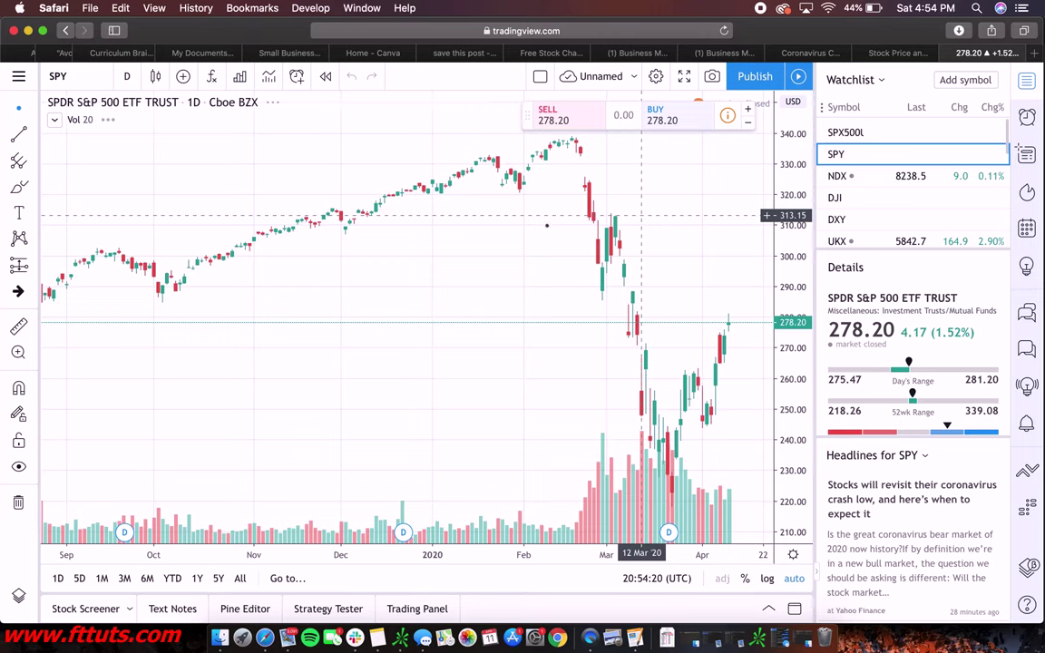
Review the SPY overview page with its stock chart, ideas and technicals, and return to the full-featured chart.
click(898, 52)
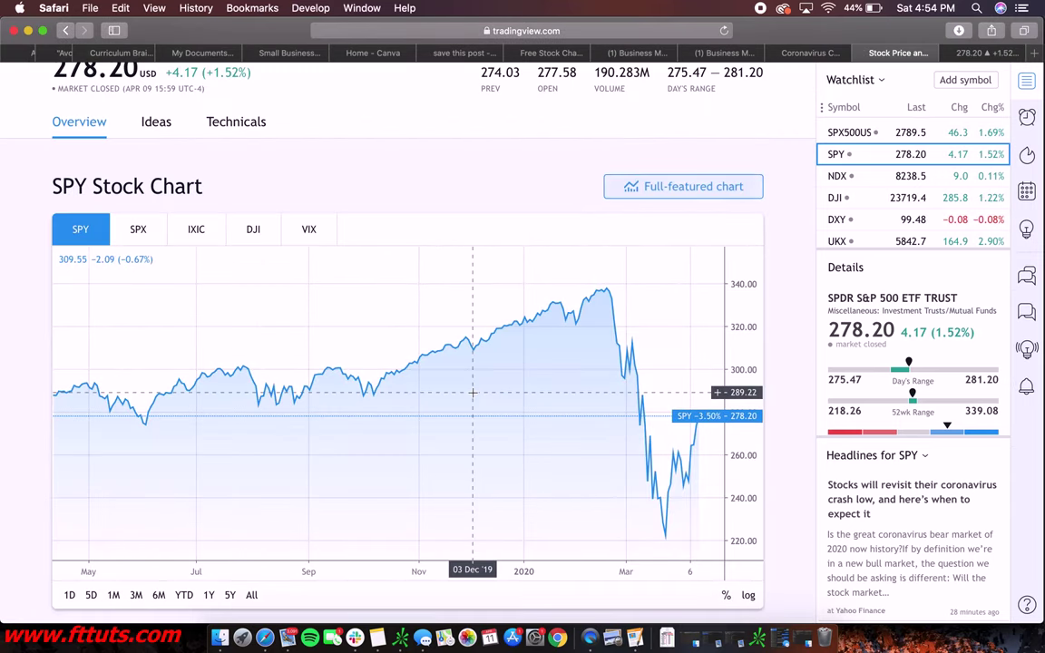
scroll(347, 384, down, 5)
scroll(346, 384, up, 12)
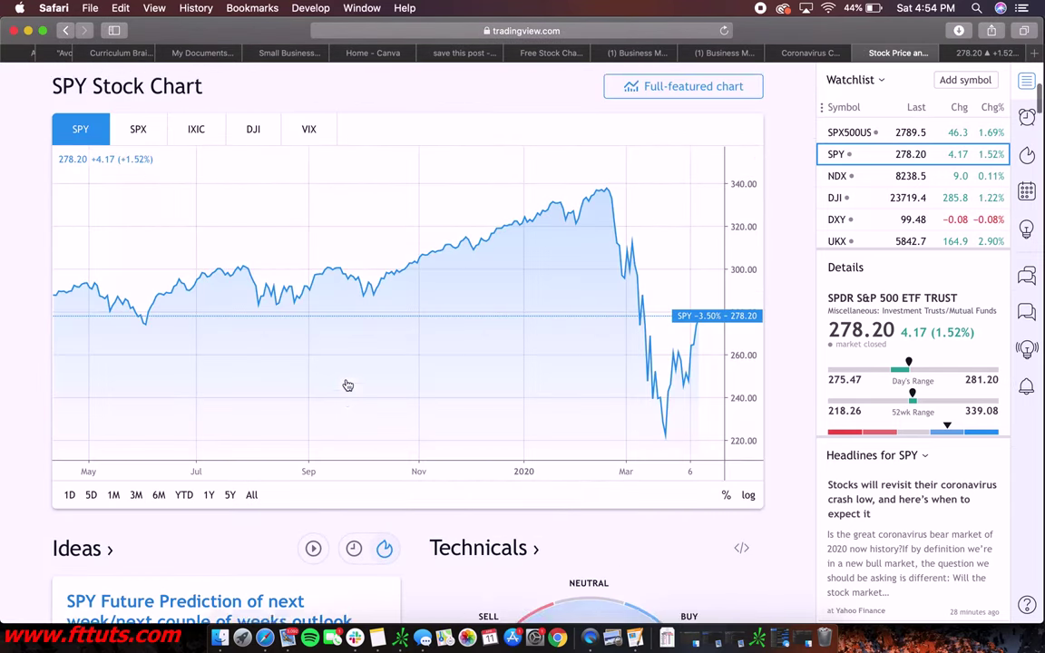
scroll(647, 277, up, 2)
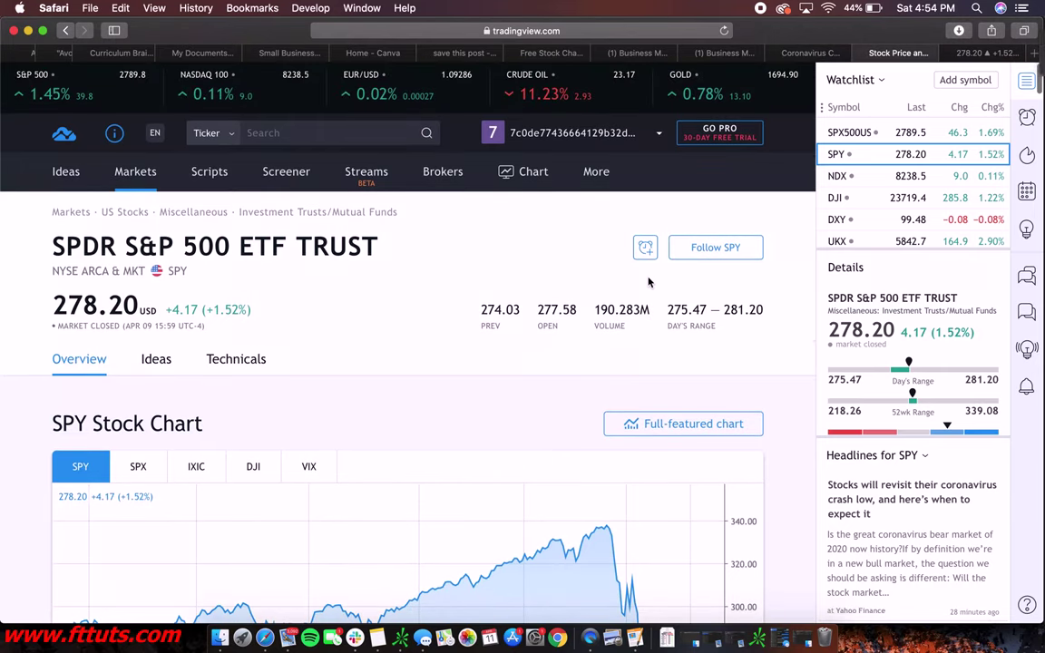
drag(853, 65, 1022, 70)
scroll(707, 381, down, 1)
click(680, 413)
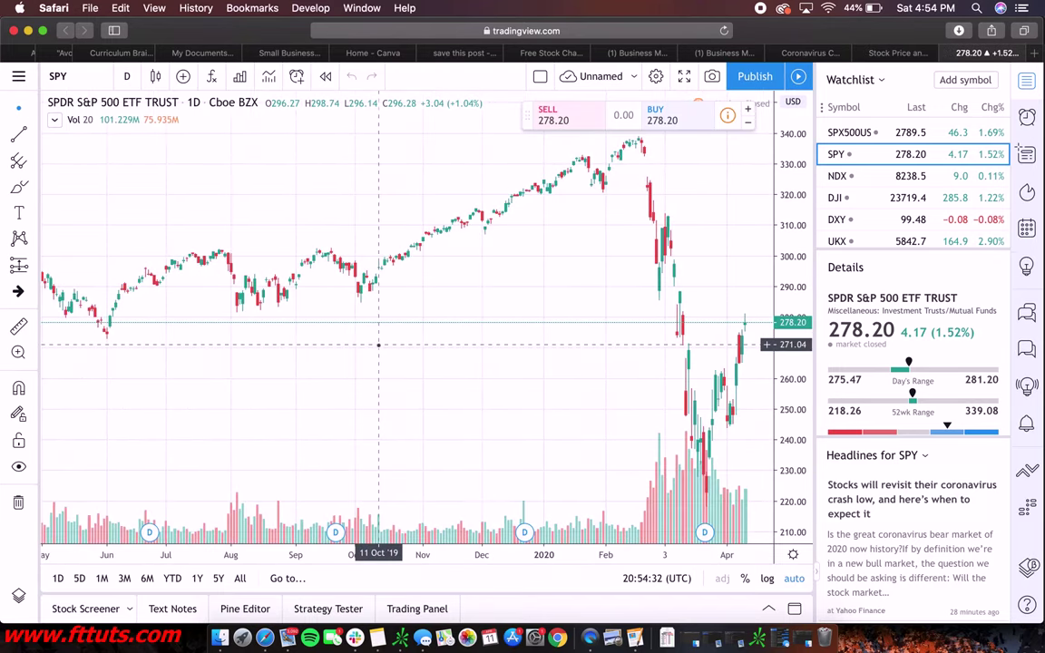
Add the symbol JNUG to the watchlist beside the SPY chart.
scroll(671, 229, up, 3)
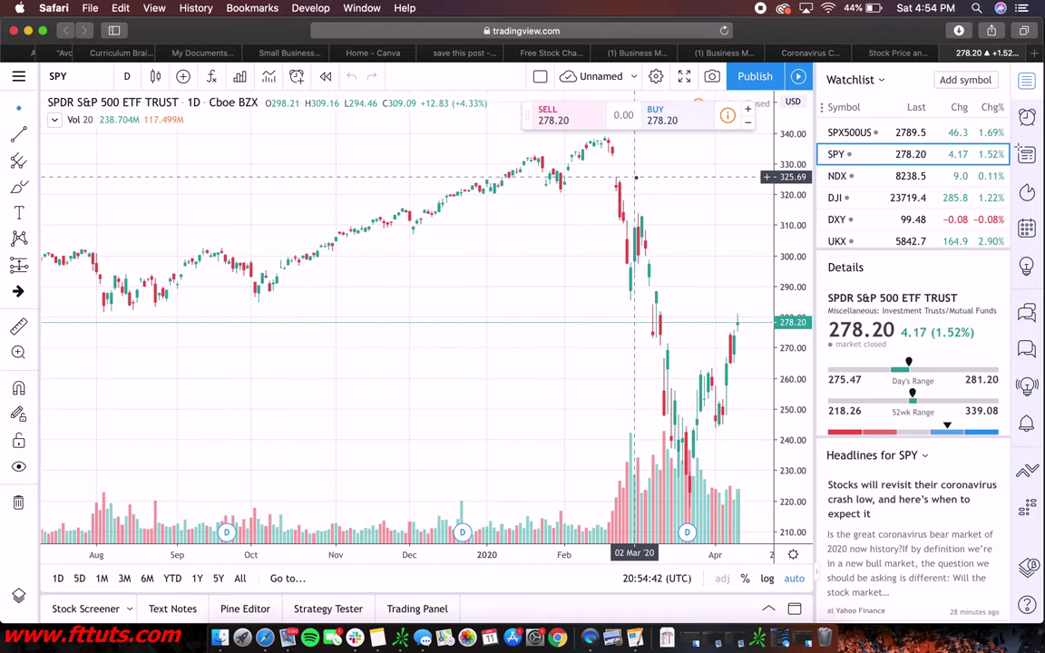
click(965, 79)
scroll(855, 238, down, 5)
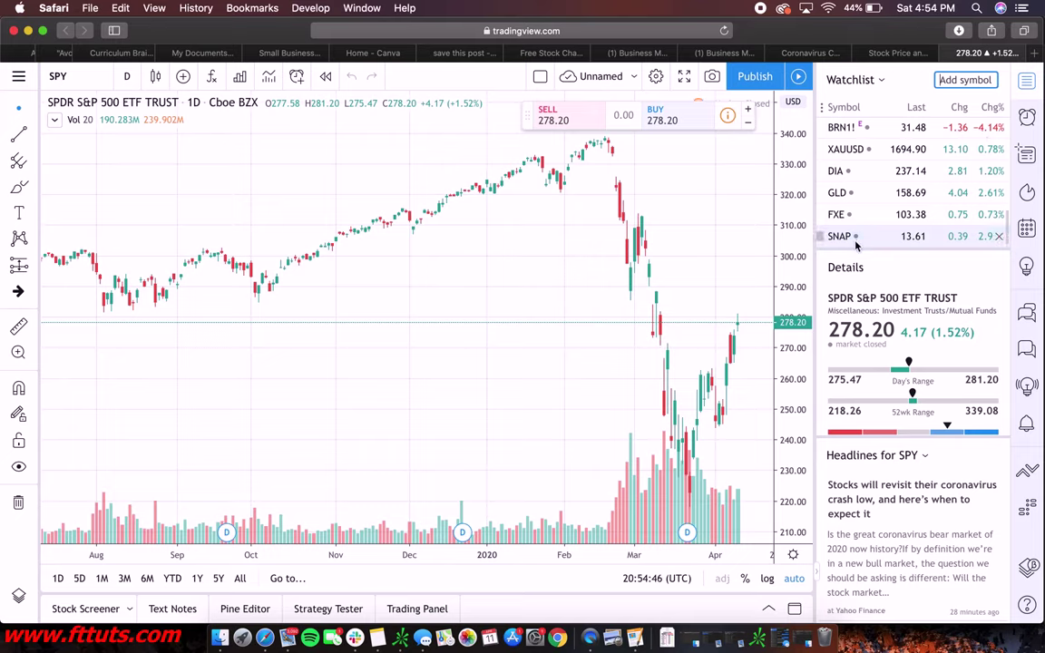
text(JNUG)
key(Return)
scroll(872, 175, down, 1)
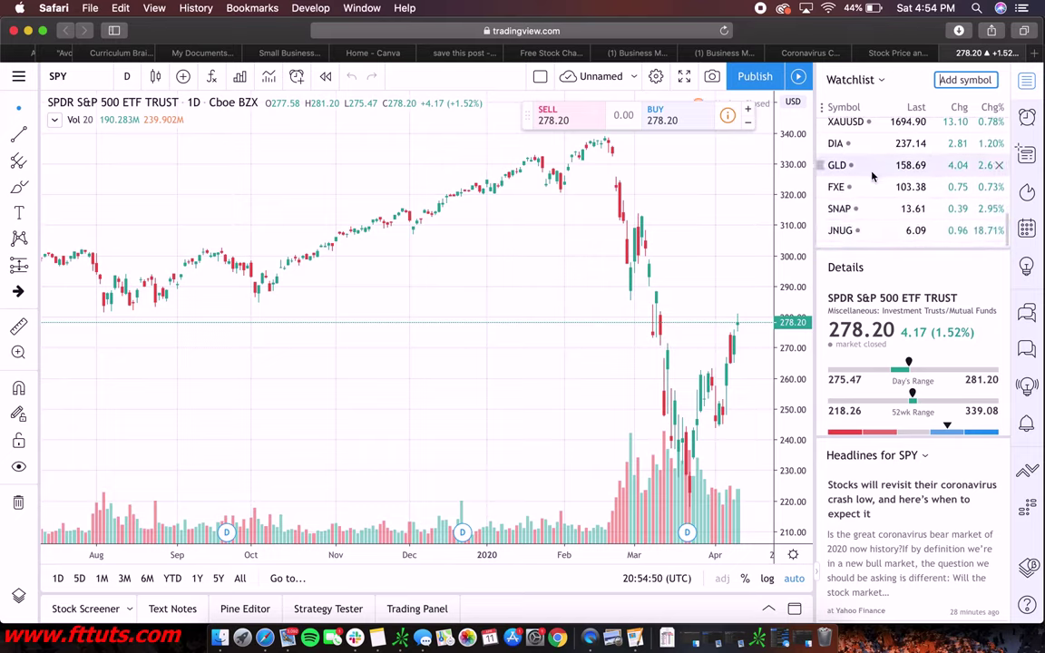
Remove every symbol from the watchlist except SPY, SNAP and JNUG.
click(1001, 169)
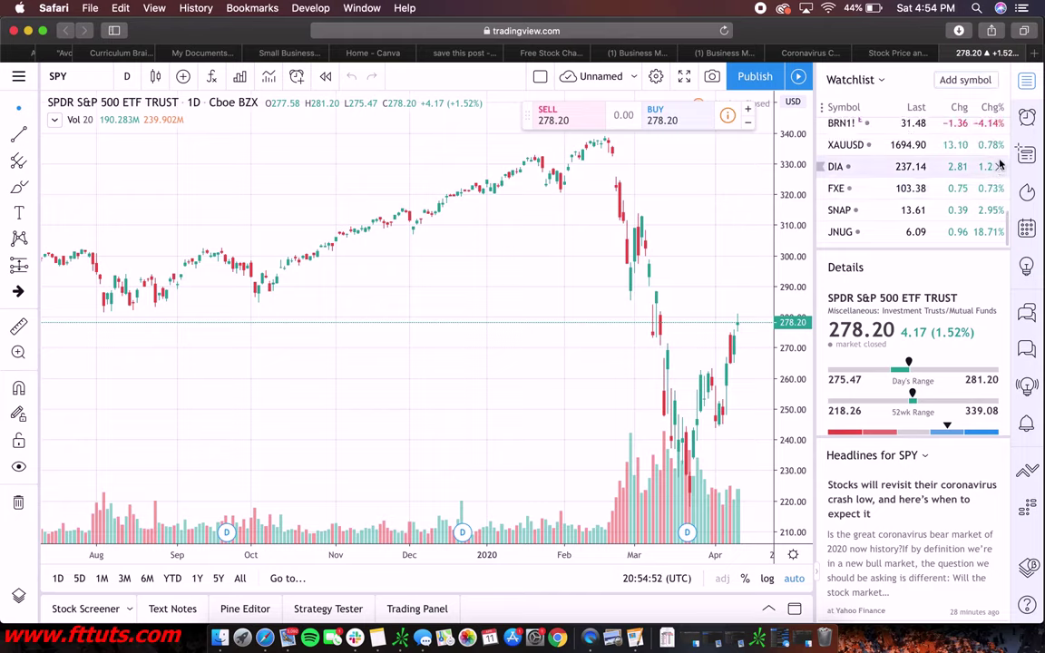
click(1001, 168)
click(1000, 168)
click(1001, 167)
click(1001, 167)
click(1000, 168)
click(1001, 168)
click(1000, 168)
click(1000, 167)
click(1000, 168)
click(1000, 168)
click(1001, 168)
click(1000, 168)
click(1000, 168)
click(1000, 168)
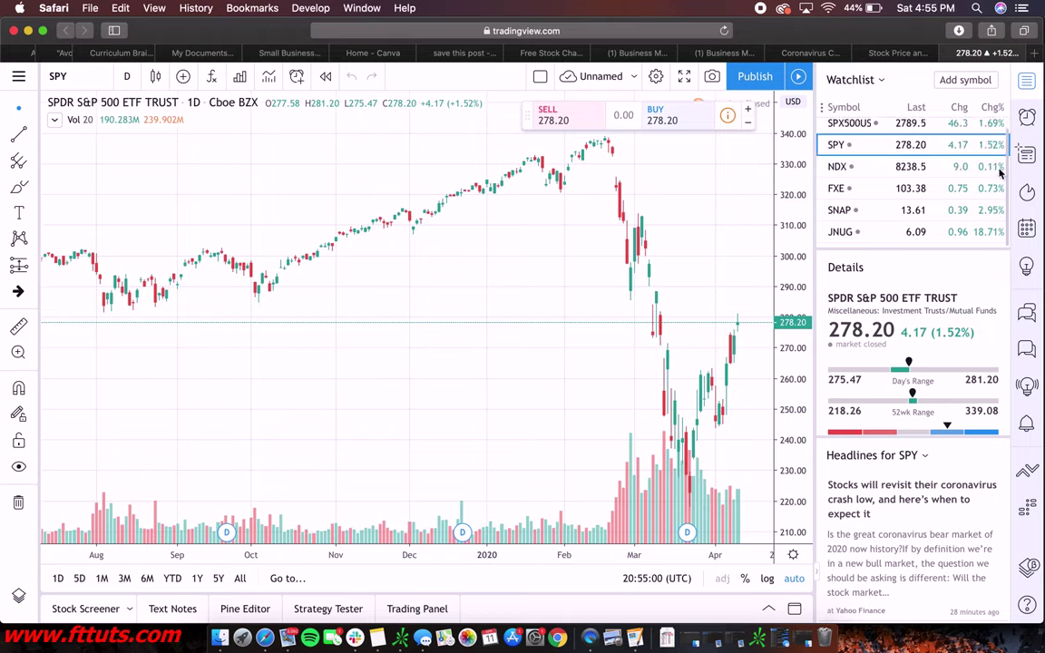
click(1000, 168)
click(1000, 168)
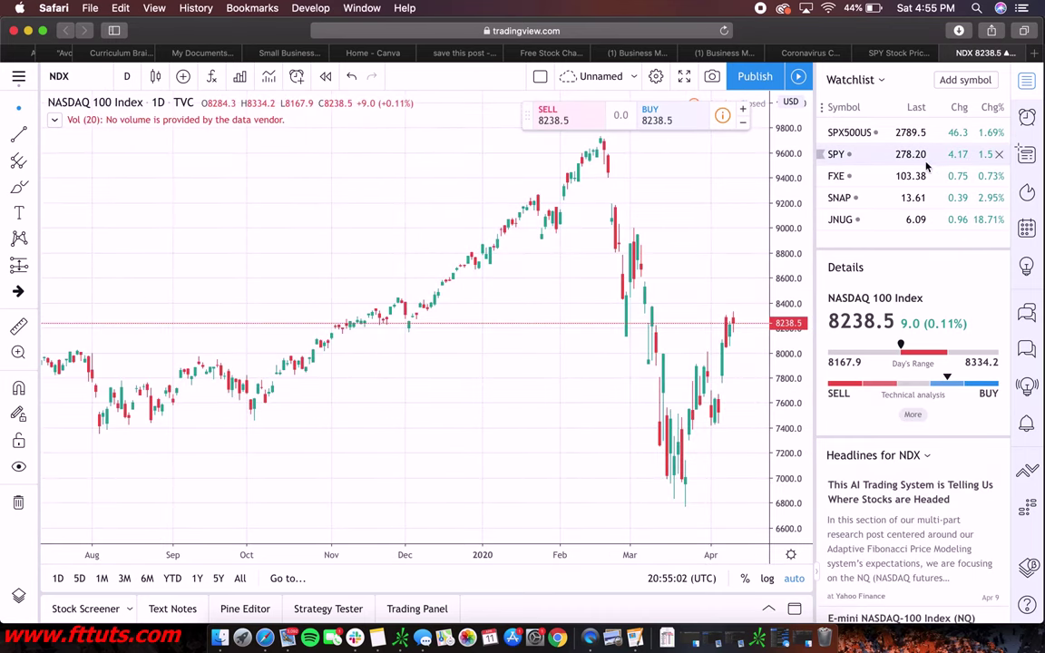
click(999, 176)
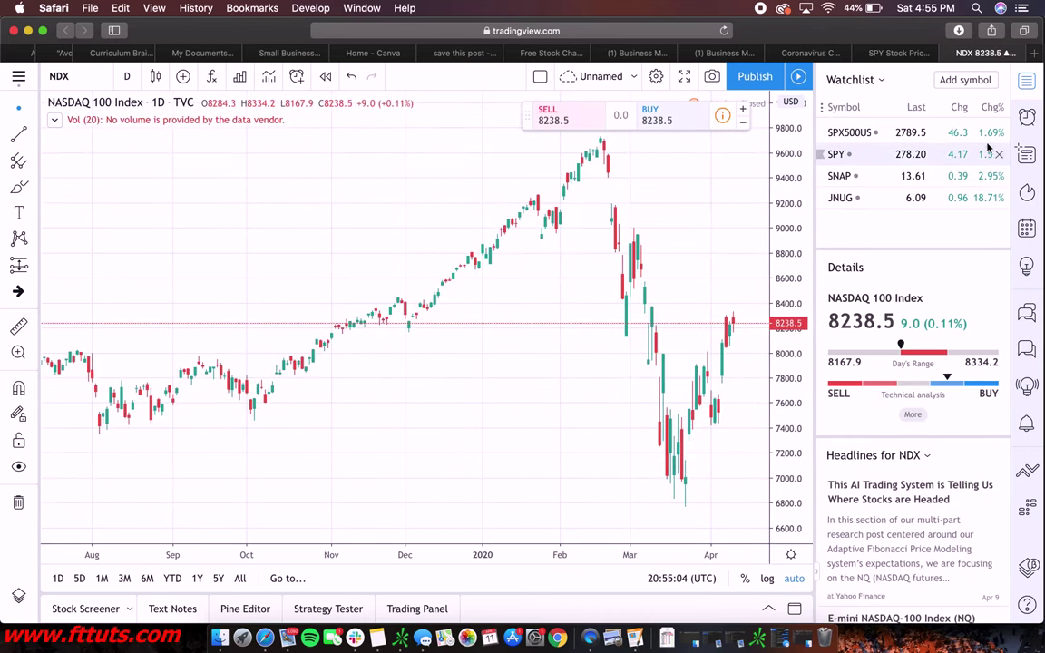
click(998, 132)
Add the symbol JDST to the watchlist.
click(974, 72)
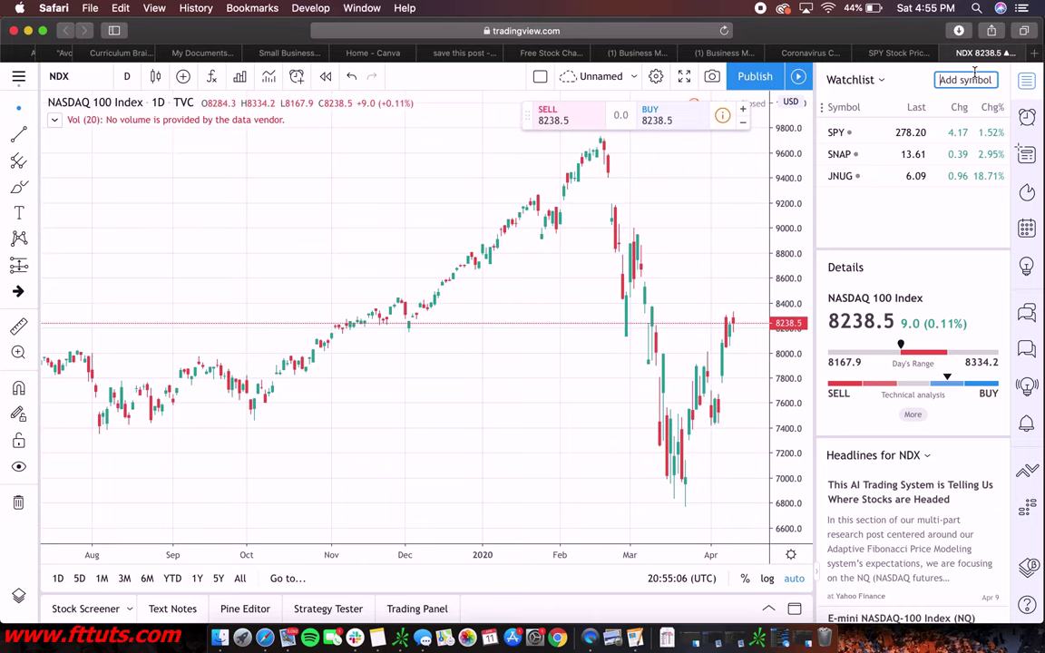
text(JDST)
key(Return)
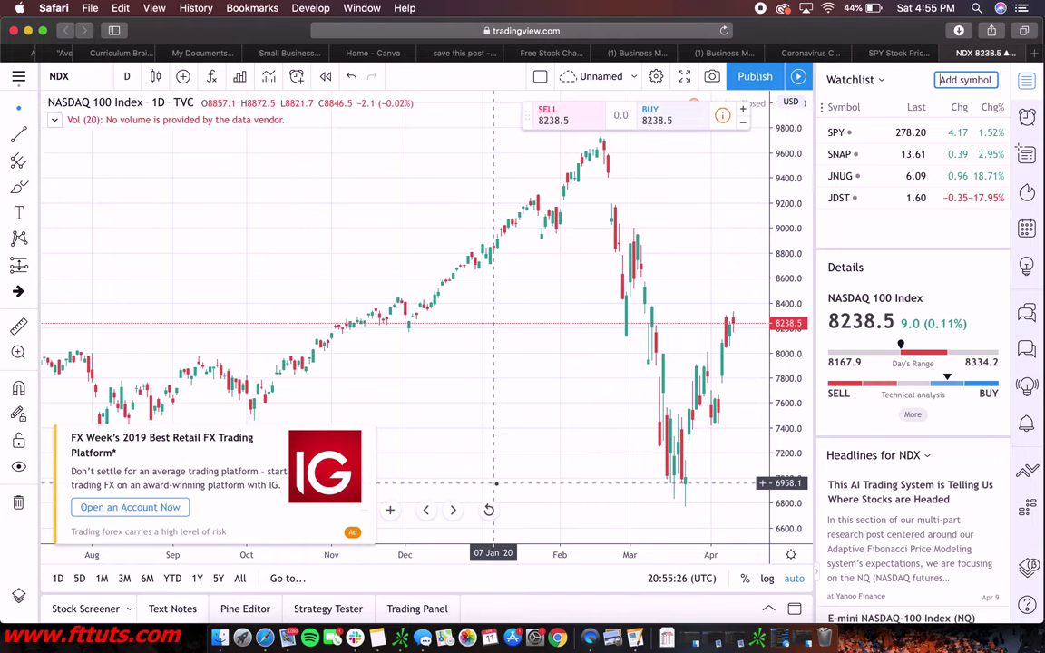
Hide the advertisement on the chart and switch the charted symbol to SPY.
click(368, 436)
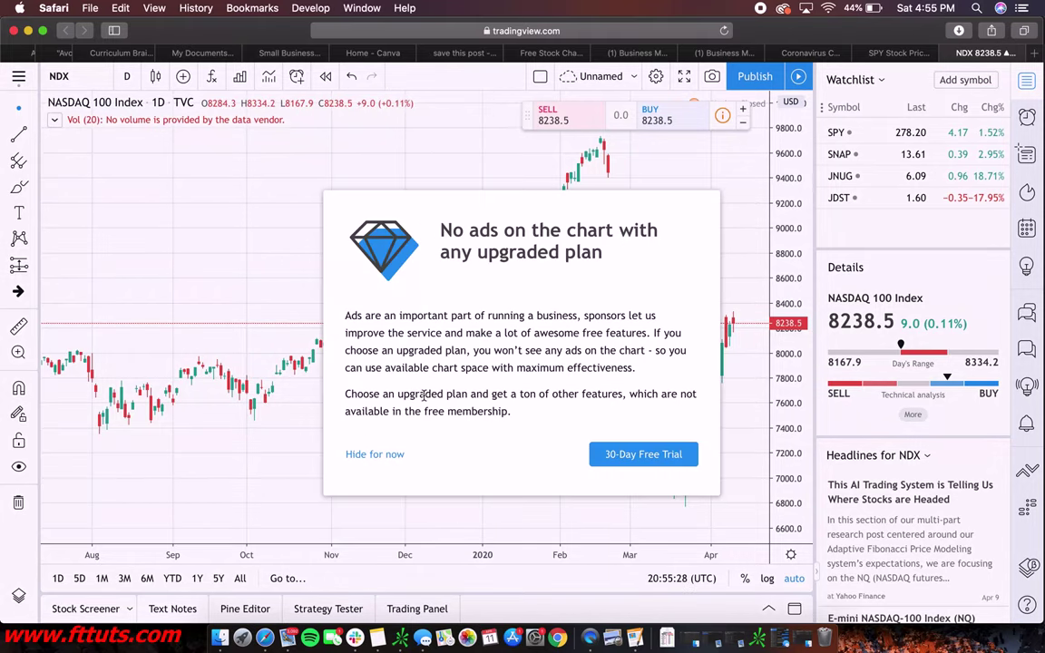
click(396, 455)
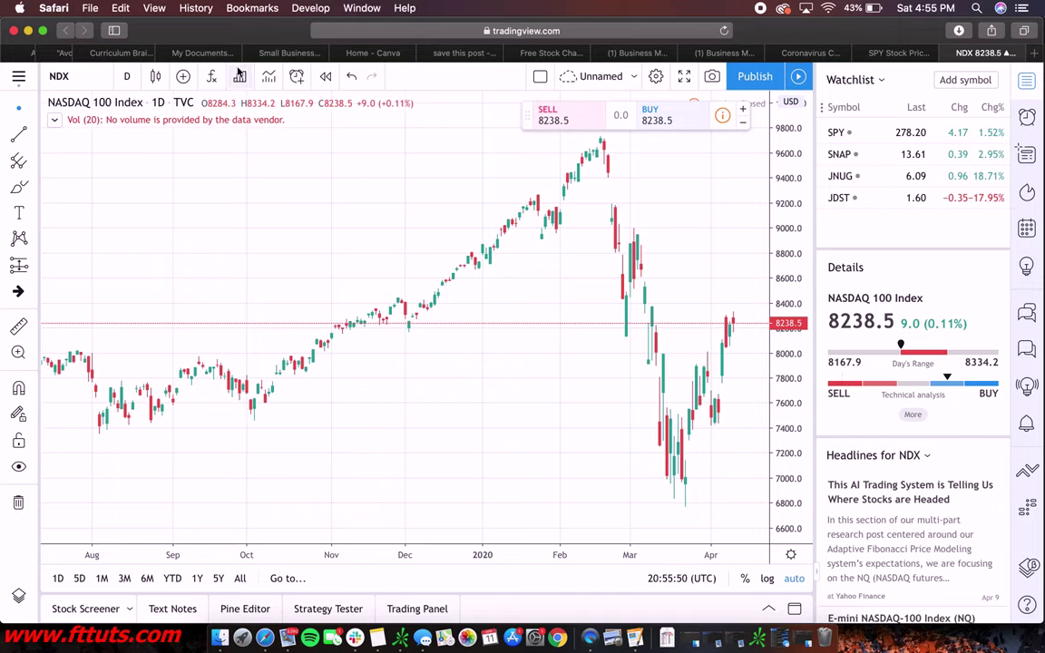
click(99, 78)
text(SPY)
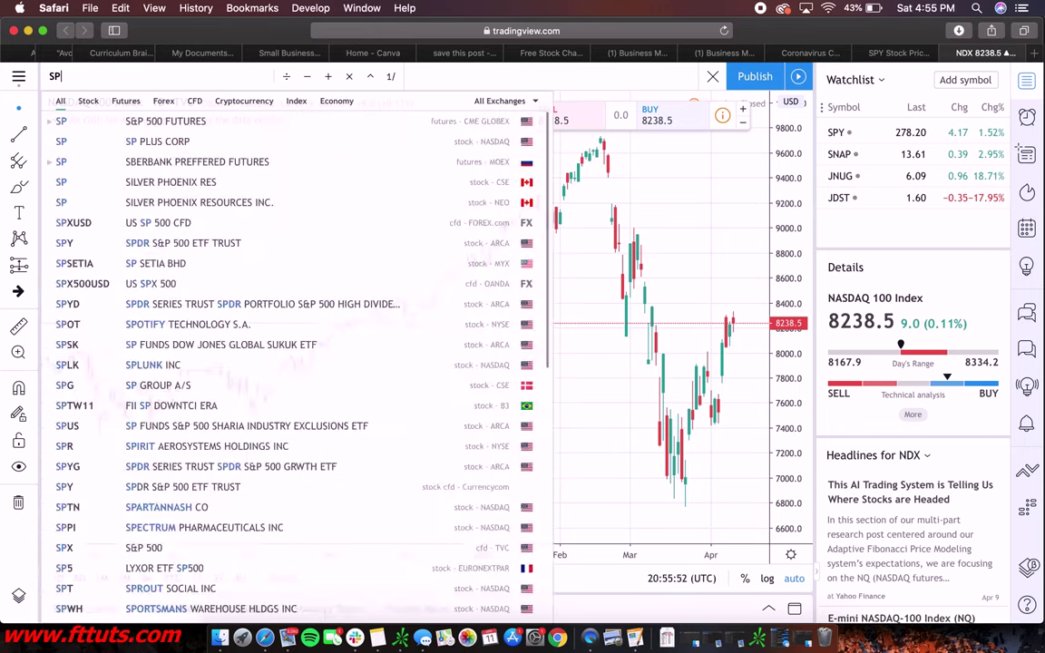
key(Return)
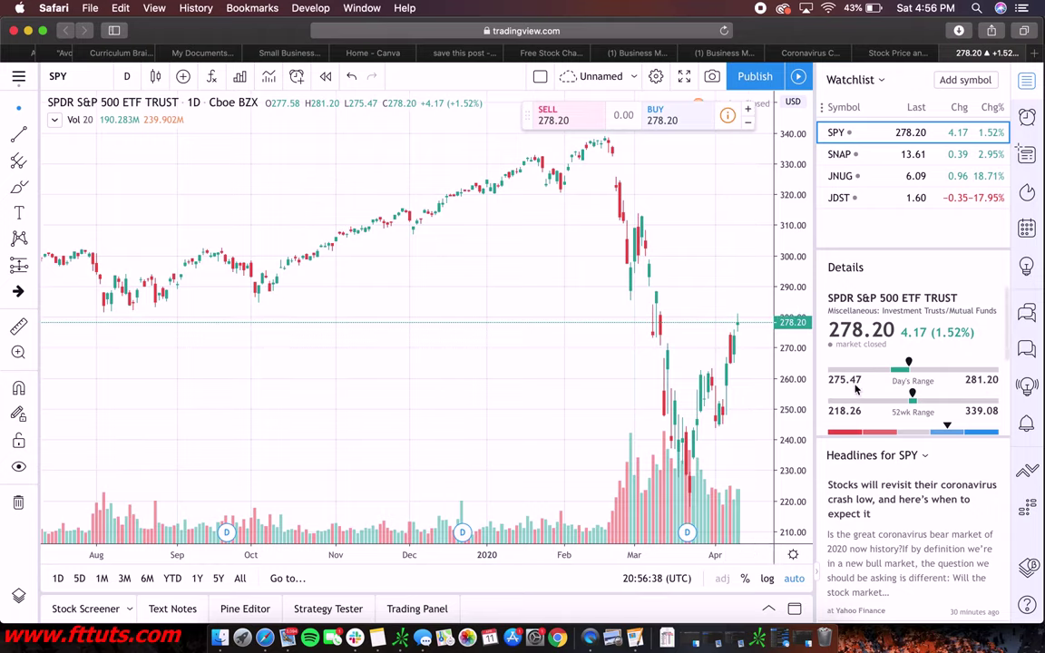
Examine SPY's day and 52-week ranges, technical analysis and volume details, along with its daily price history back to 2017.
scroll(894, 380, down, 1)
scroll(895, 379, down, 1)
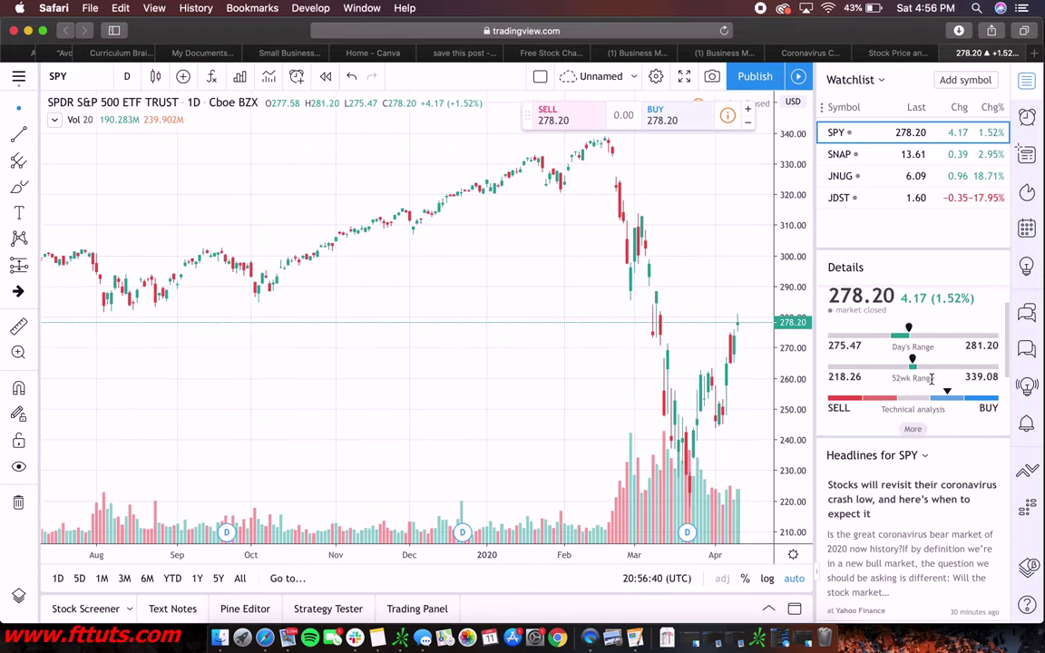
scroll(852, 355, down, 1)
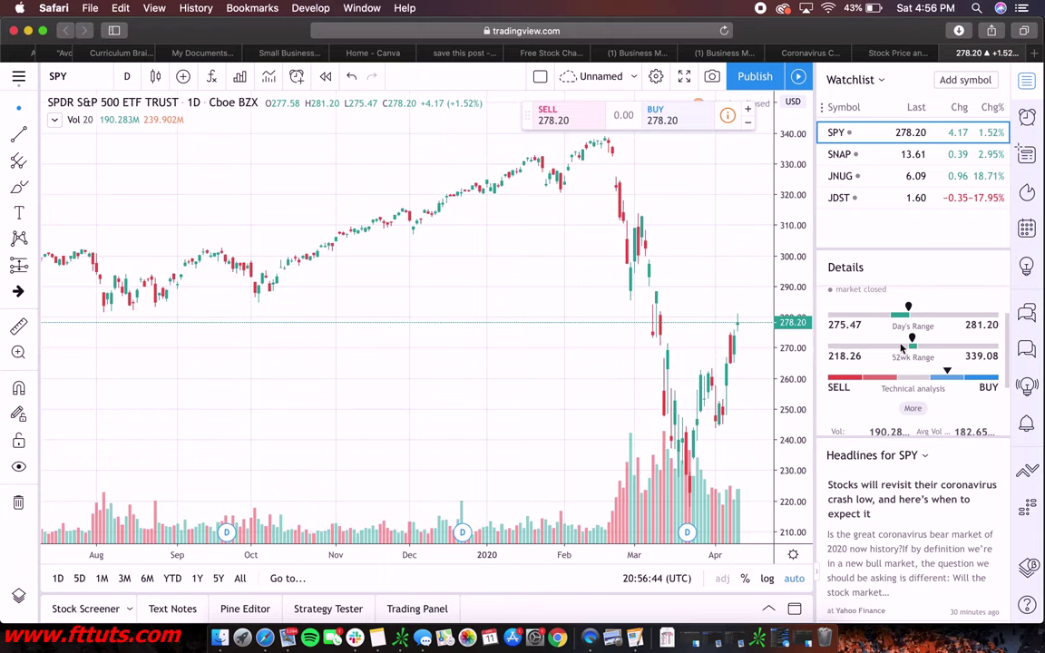
scroll(907, 367, down, 1)
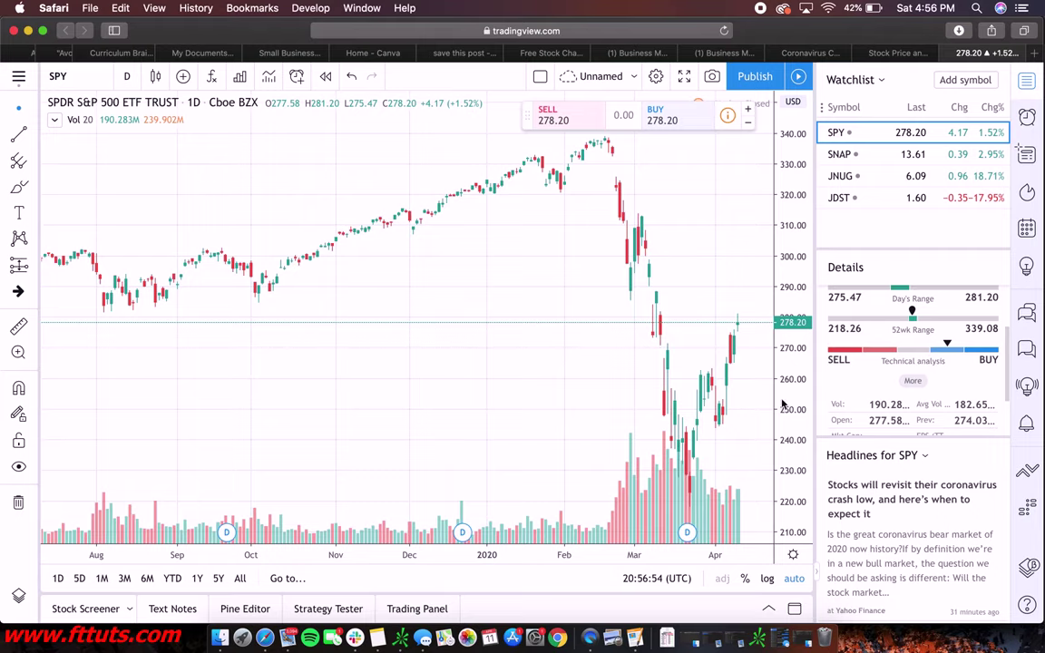
scroll(508, 427, down, 5)
scroll(507, 427, down, 10)
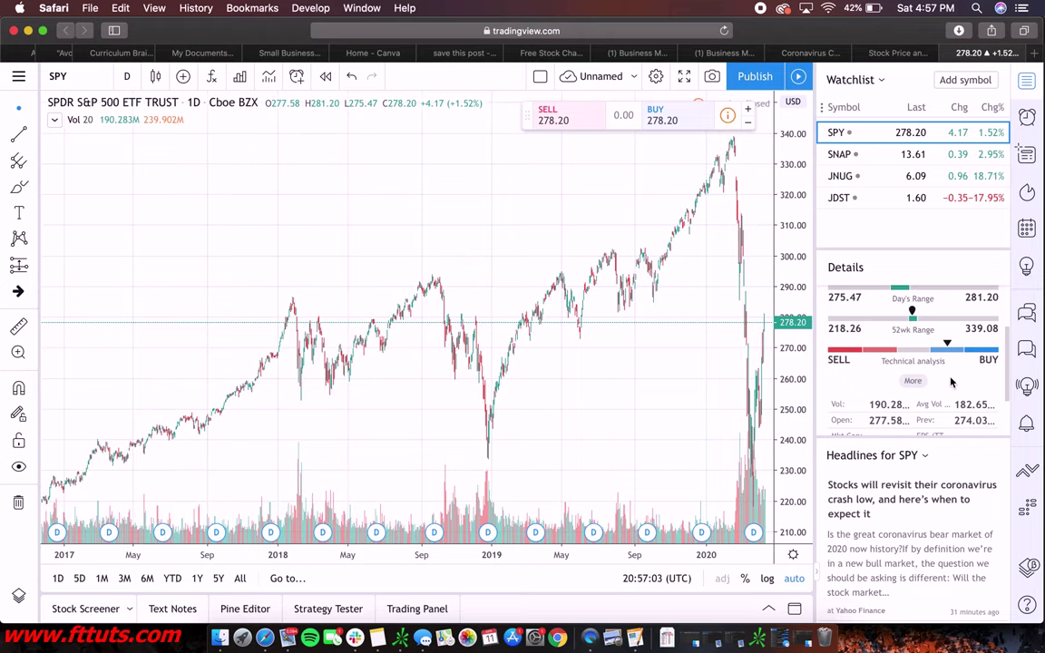
scroll(951, 382, down, 4)
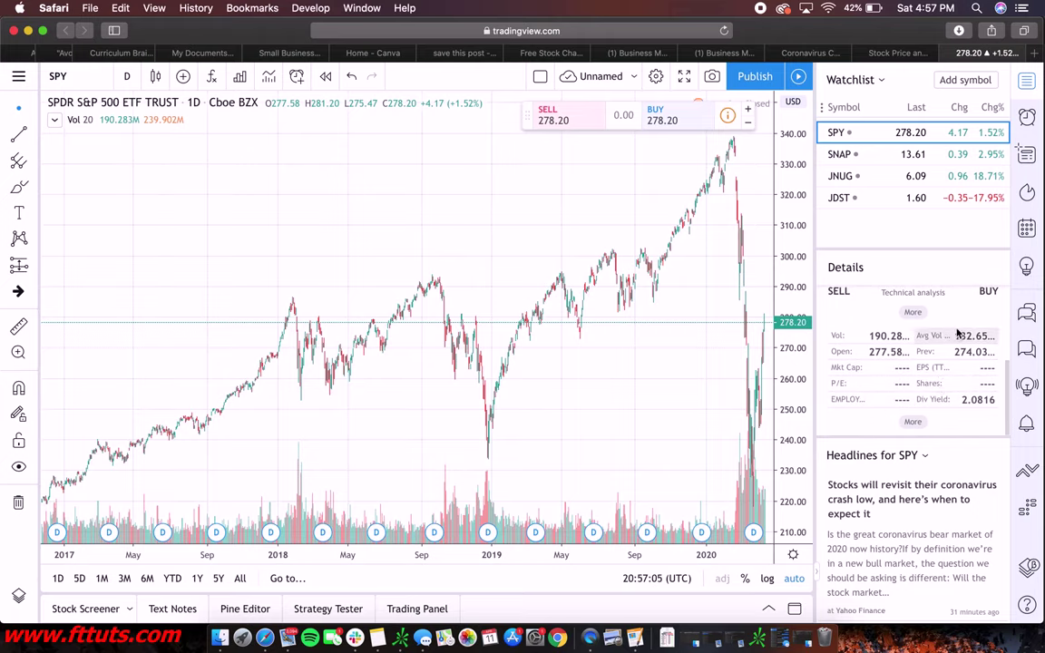
scroll(957, 335, up, 3)
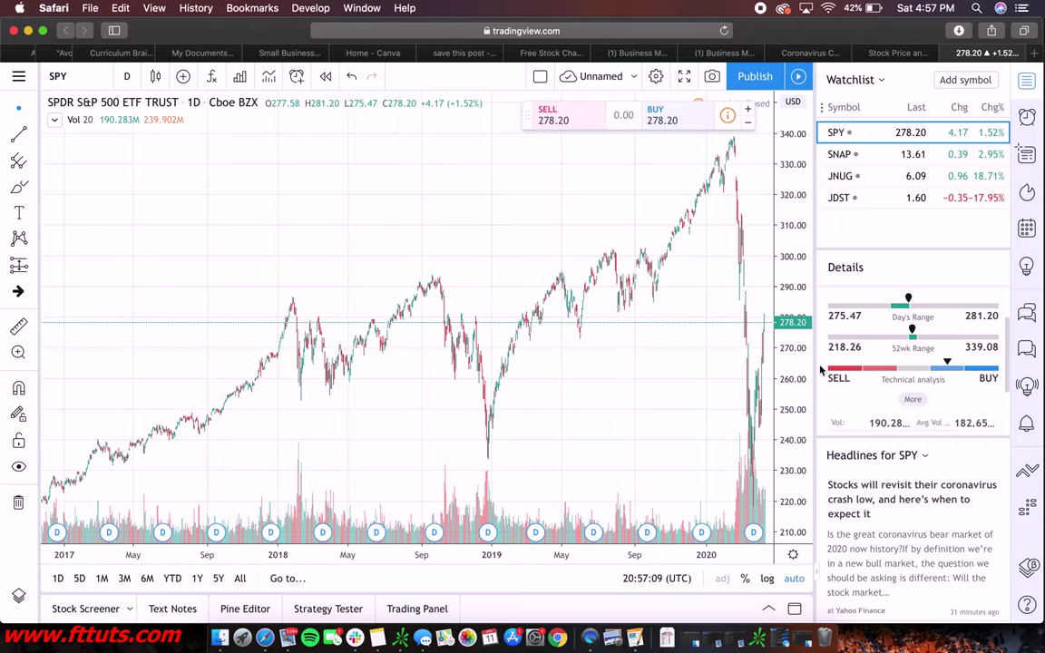
Examine SPY's price movement since 2019 and its technical analysis, volume, open, previous close and dividend yield details.
scroll(692, 339, up, 5)
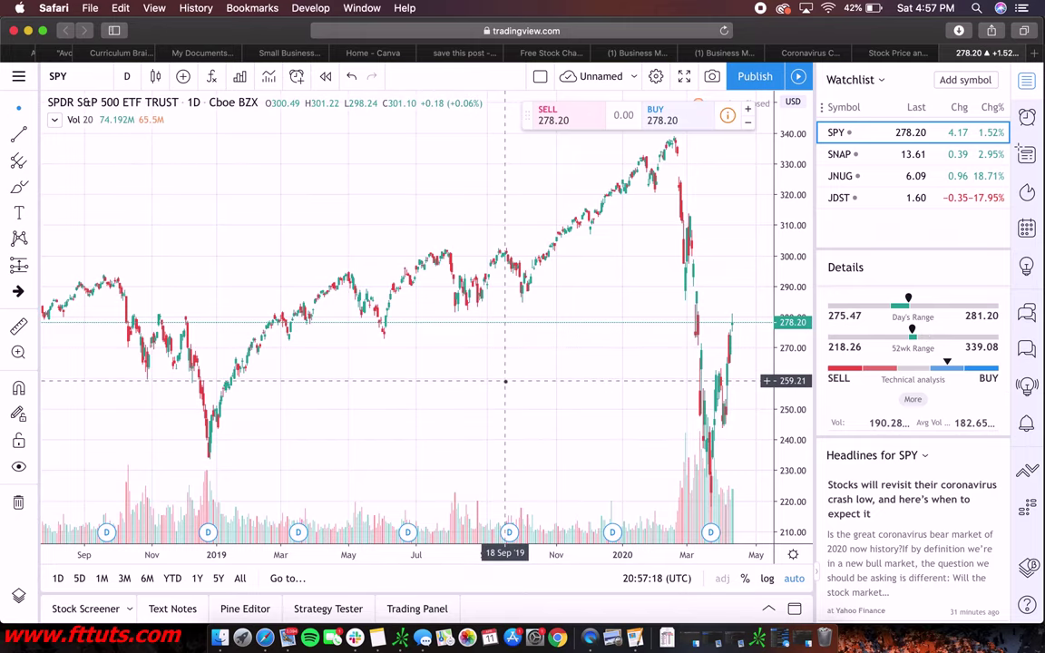
scroll(505, 381, up, 5)
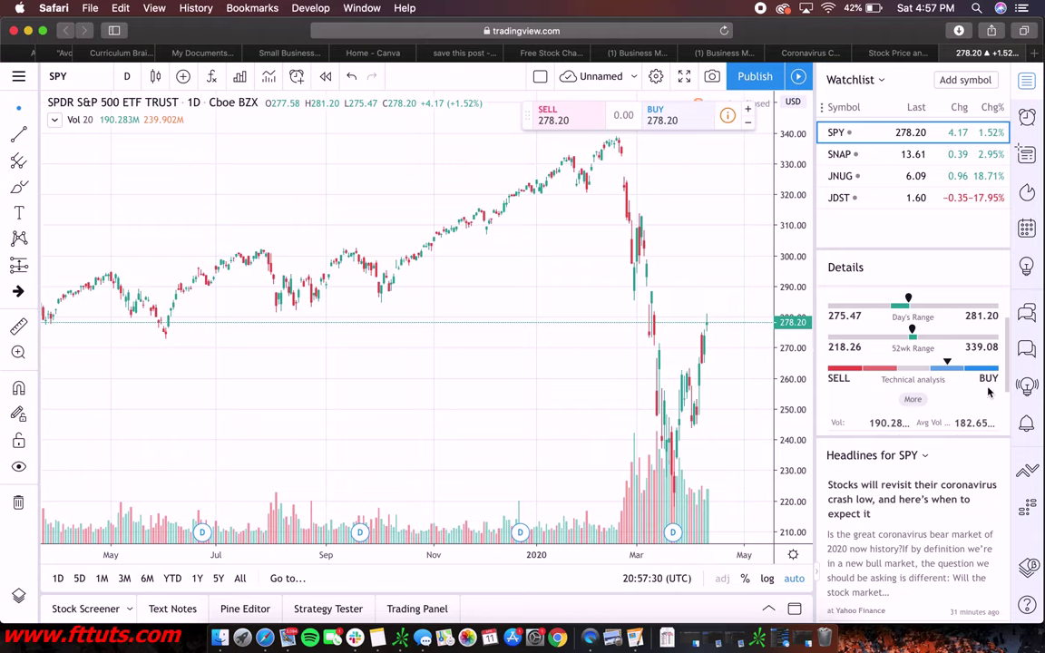
scroll(971, 404, down, 2)
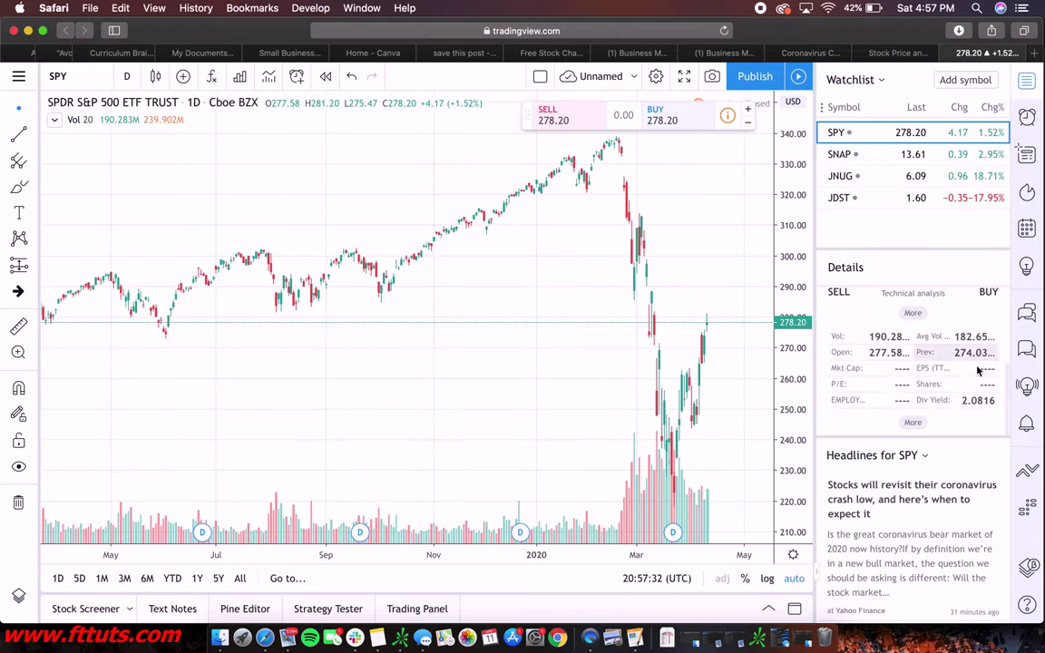
scroll(989, 311, up, 1)
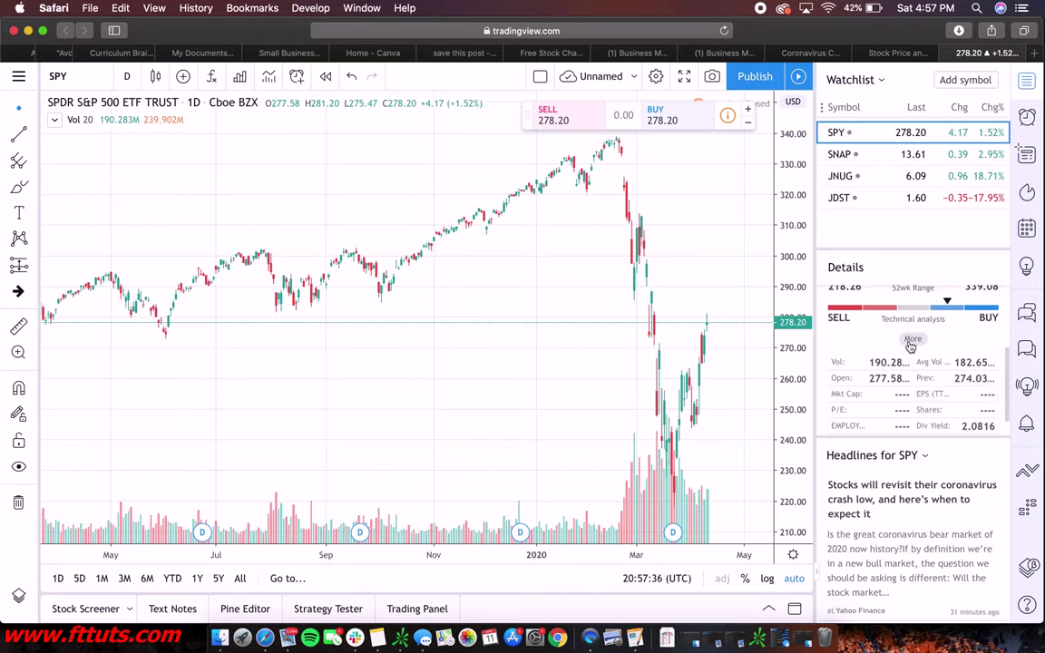
scroll(911, 345, down, 1)
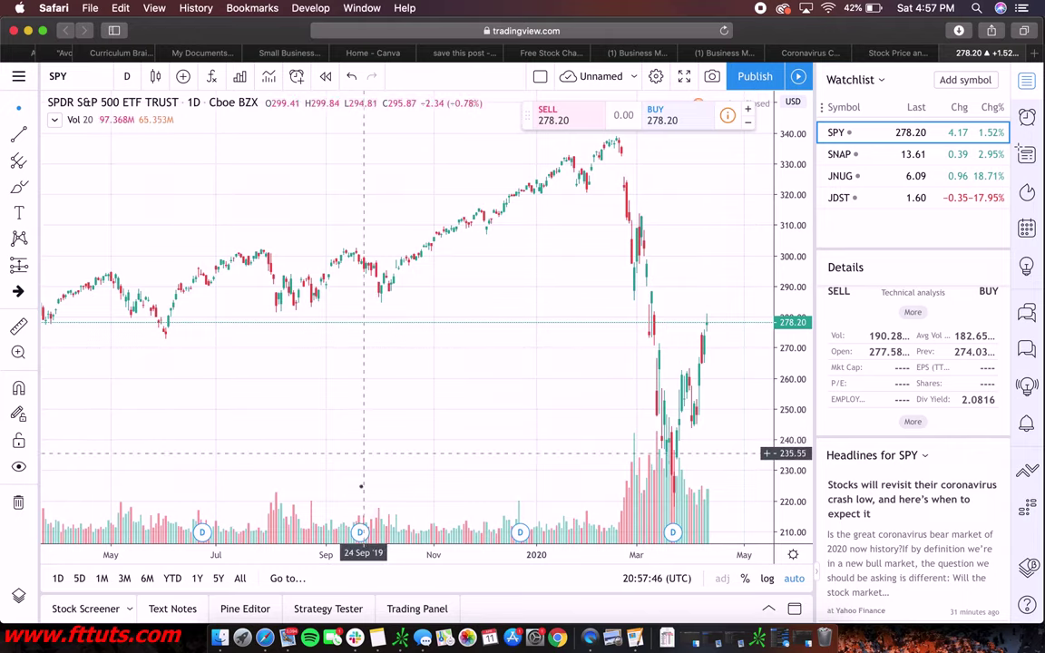
Examine SPY's daily chart at different time ranges, from early 2020 alone to the full stretch back to 2013.
drag(289, 559, 662, 551)
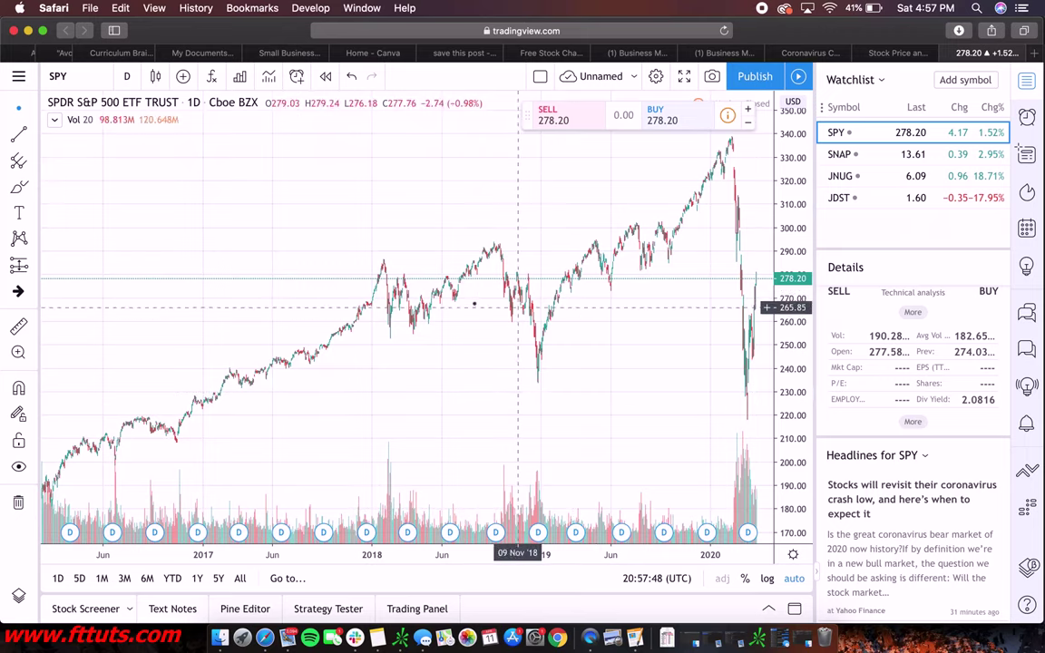
scroll(581, 407, down, 3)
scroll(581, 406, down, 1)
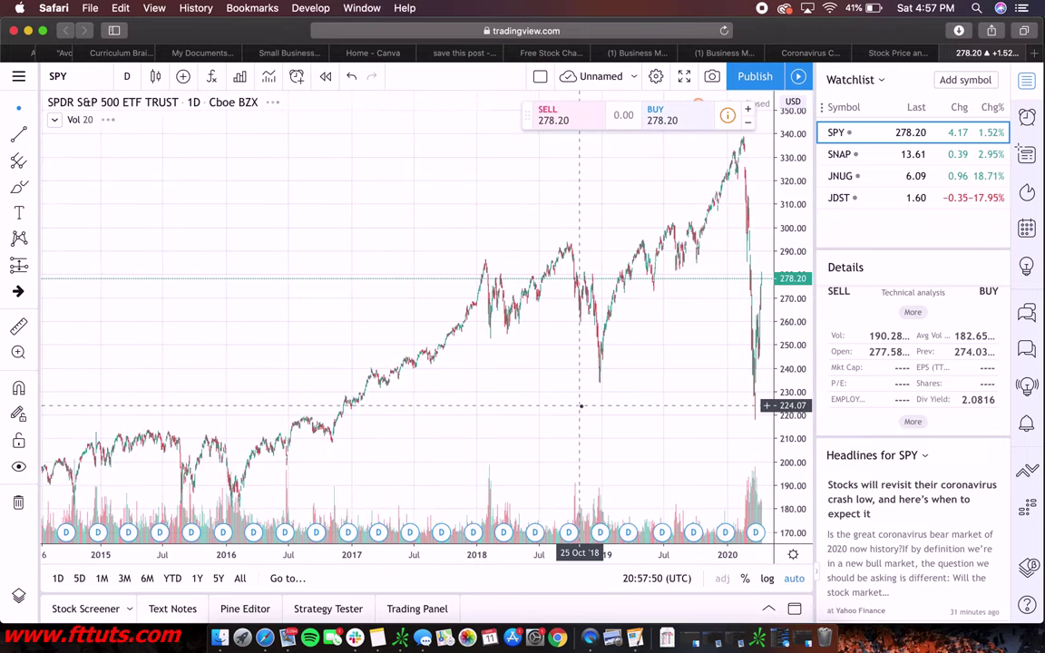
scroll(580, 405, down, 3)
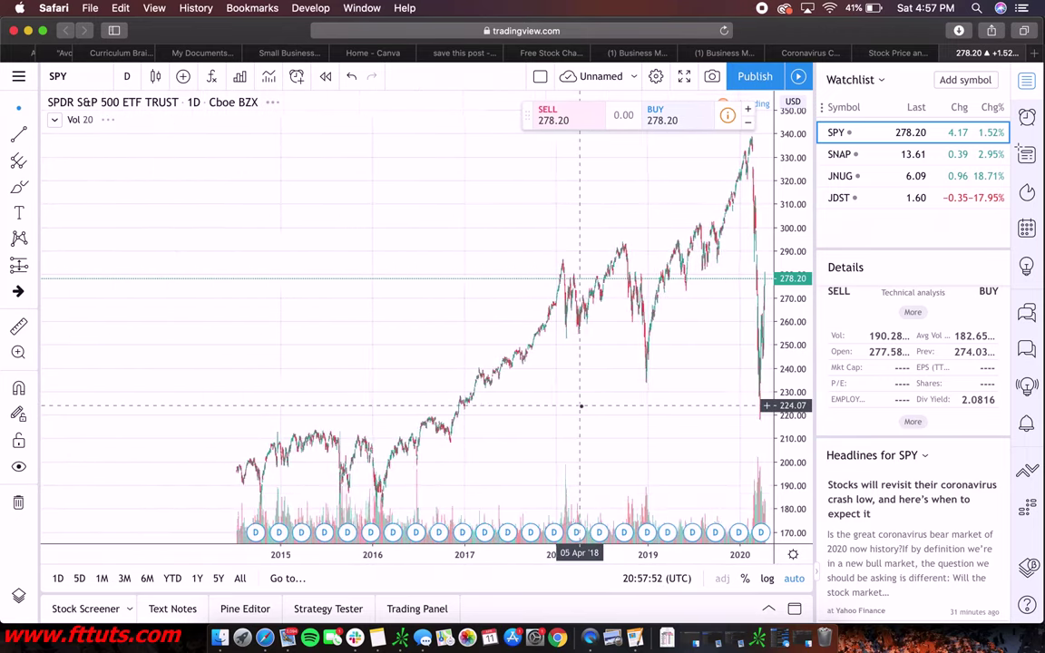
scroll(580, 405, up, 5)
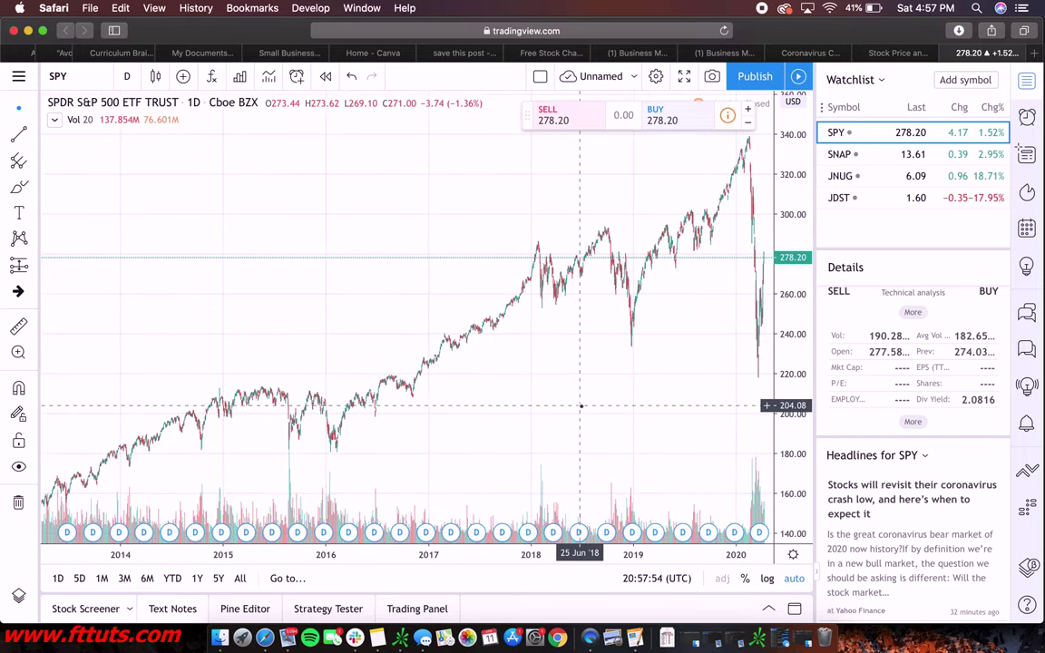
scroll(581, 405, up, 6)
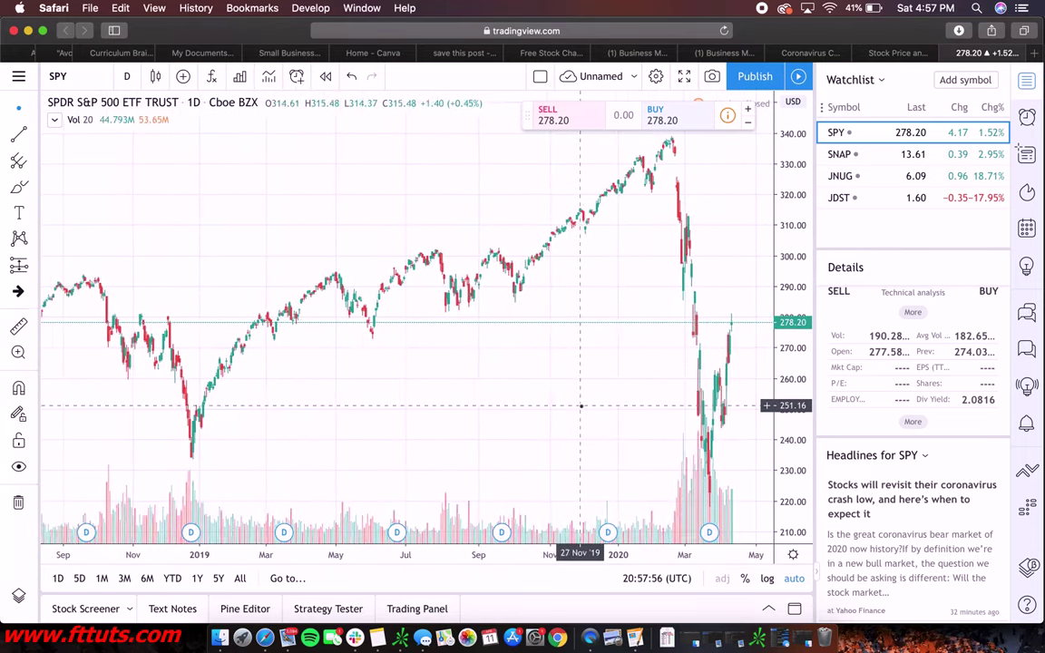
scroll(581, 410, down, 6)
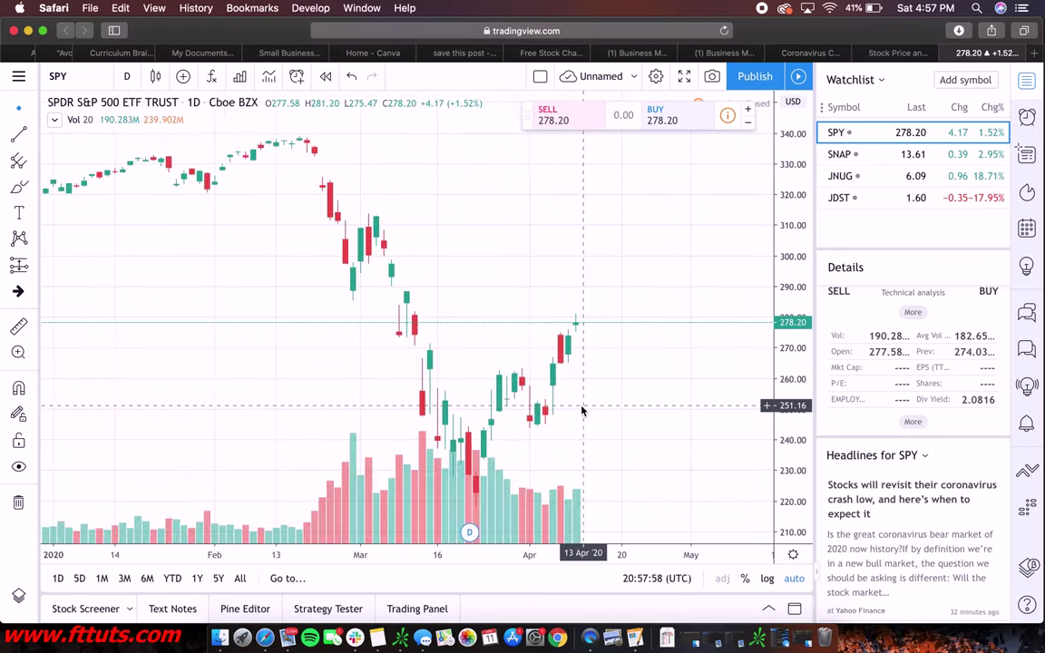
scroll(581, 410, down, 5)
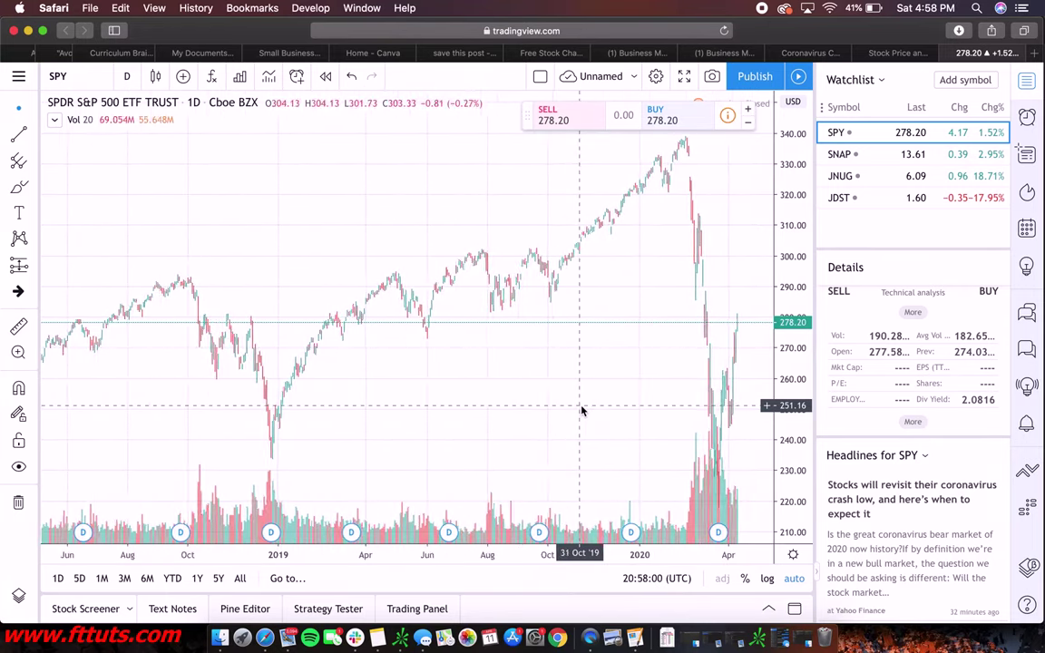
scroll(581, 409, down, 4)
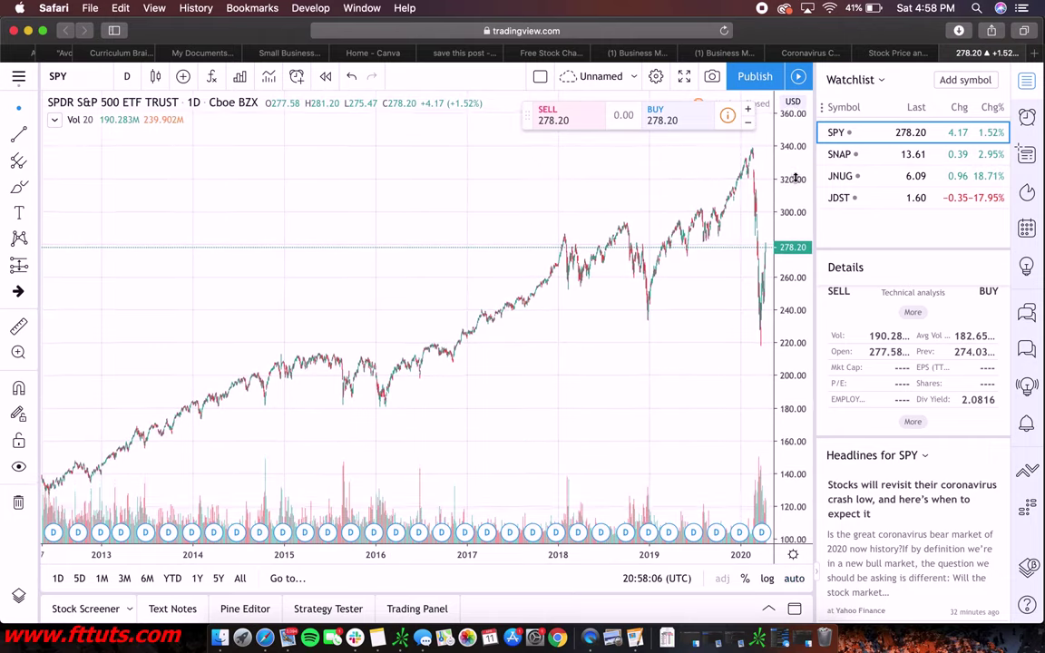
scroll(618, 407, up, 4)
scroll(619, 408, down, 4)
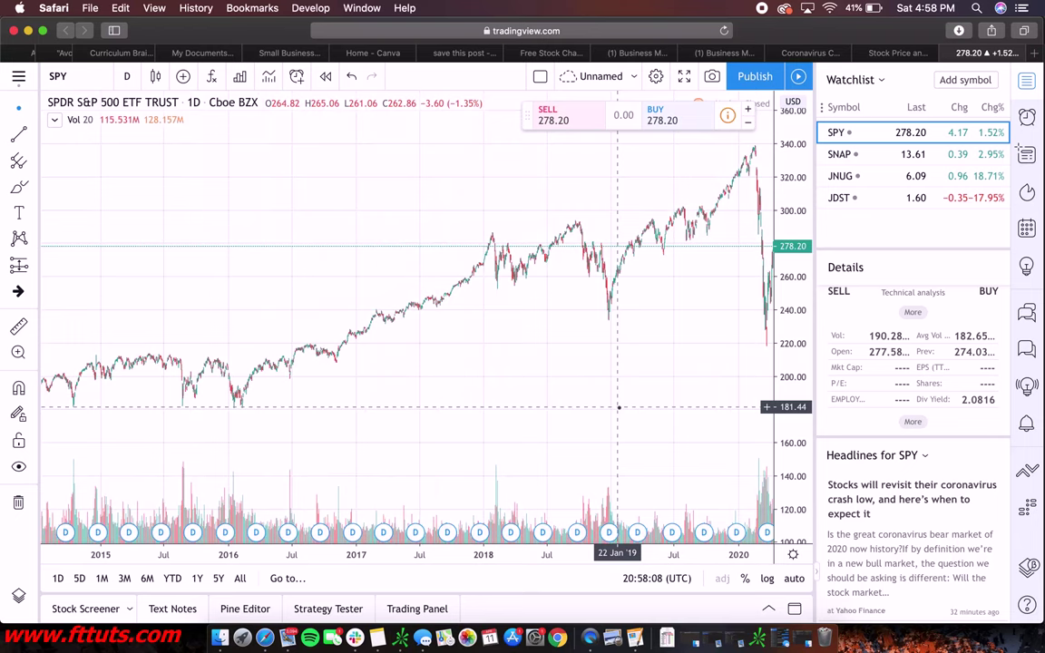
drag(676, 404, 571, 367)
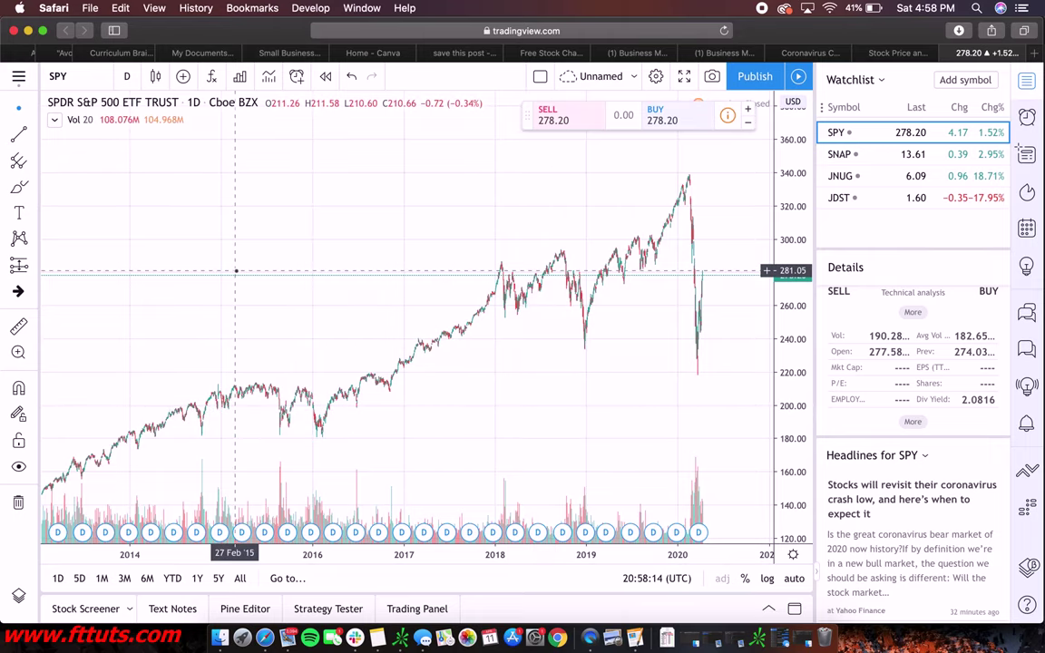
Try the 4-hour interval on the SPY chart and return to the 1-day interval.
click(127, 76)
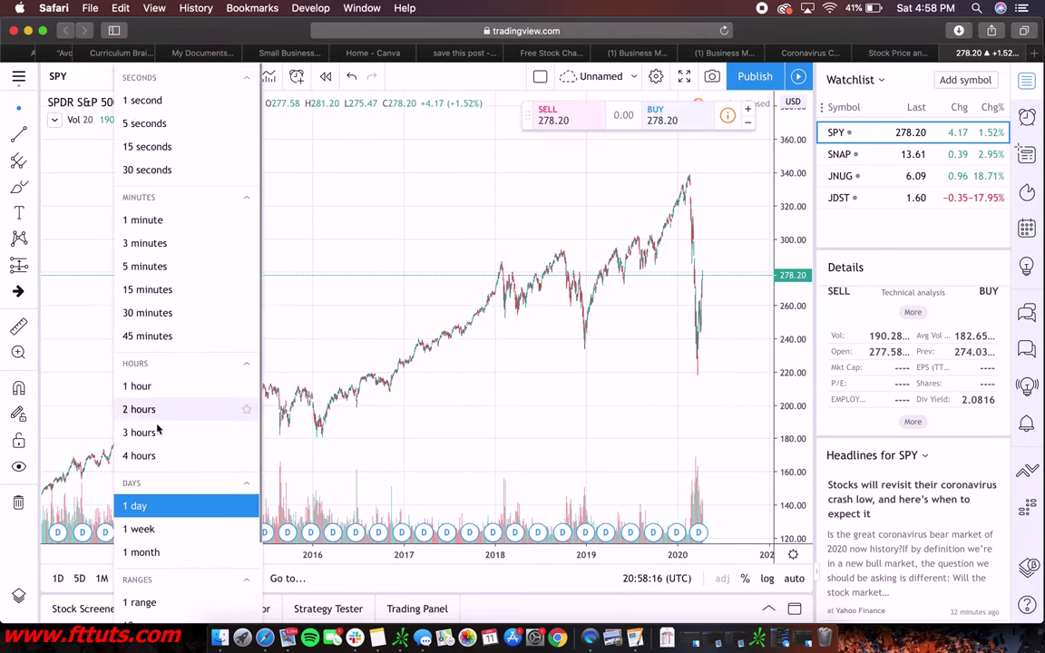
click(150, 505)
click(127, 76)
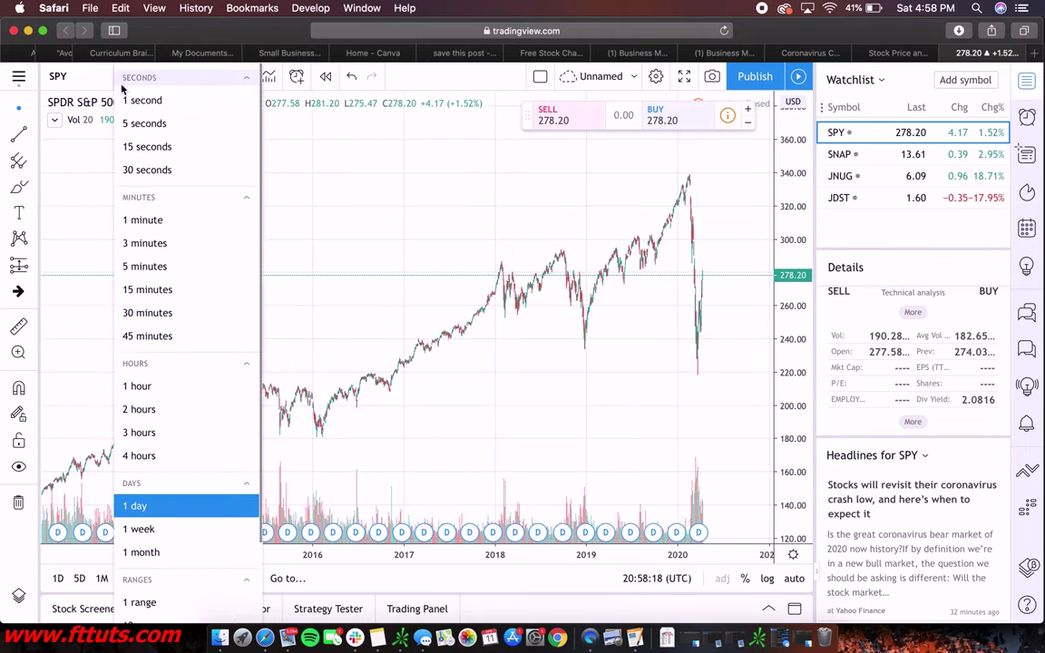
click(156, 457)
click(127, 76)
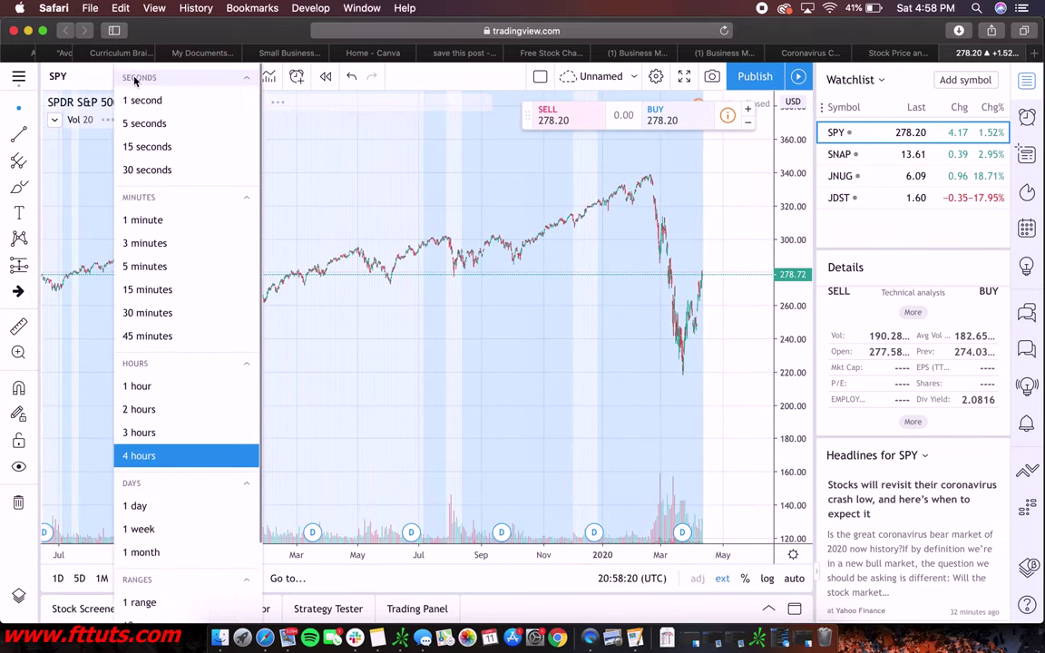
click(180, 503)
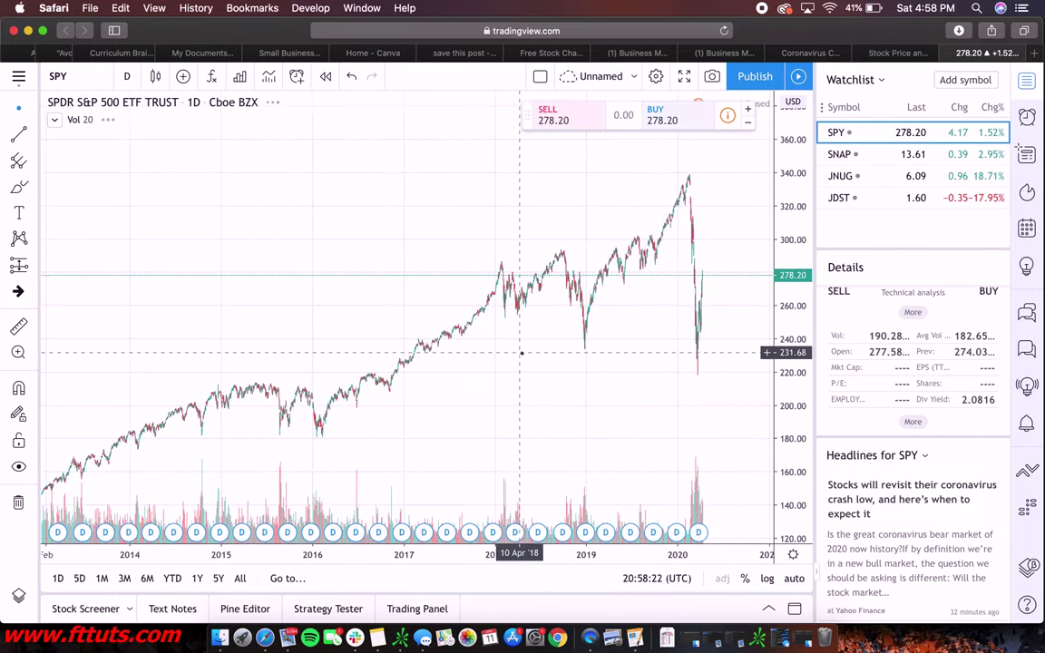
Turn on automatic price scaling for the daily SPY chart.
scroll(553, 335, up, 3)
scroll(553, 334, right, 5)
scroll(553, 335, left, 5)
scroll(555, 339, down, 4)
scroll(554, 339, down, 2)
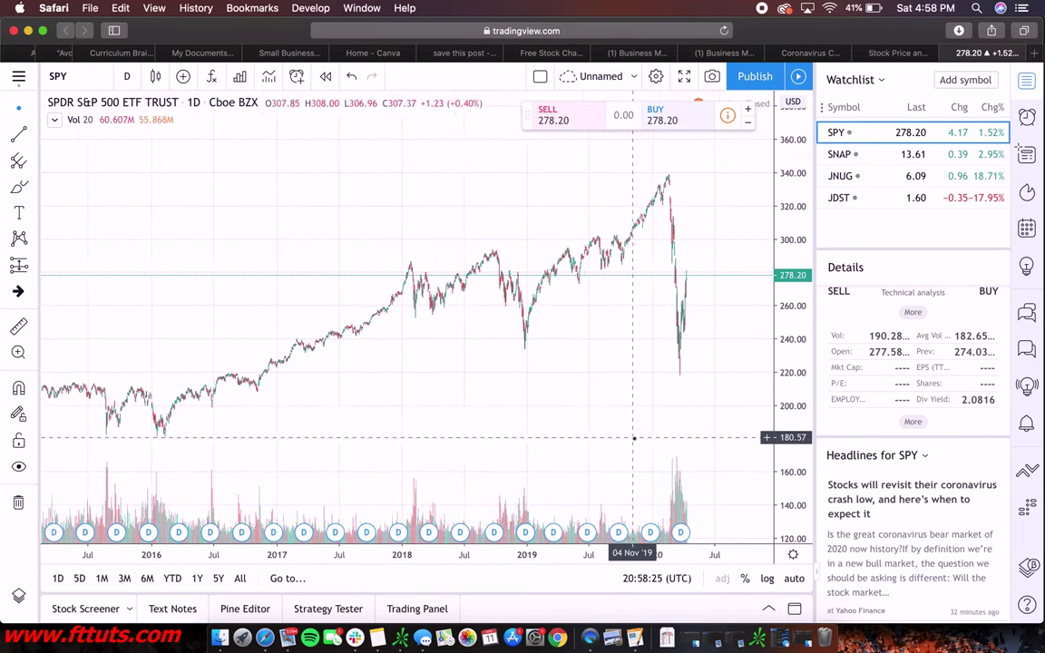
click(798, 583)
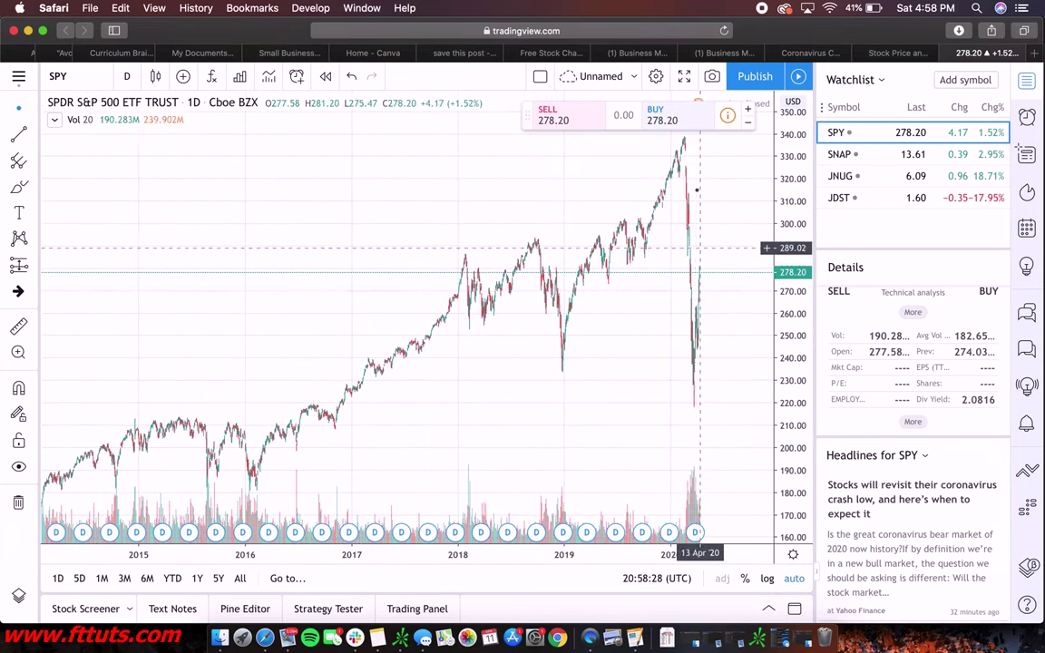
Examine SPY's older daily price history, from 2006 through the 2008–2009 decline to the start of 2014.
scroll(699, 215, down, 3)
scroll(697, 215, up, 5)
scroll(697, 189, down, 5)
drag(343, 369, 634, 349)
drag(447, 344, 789, 313)
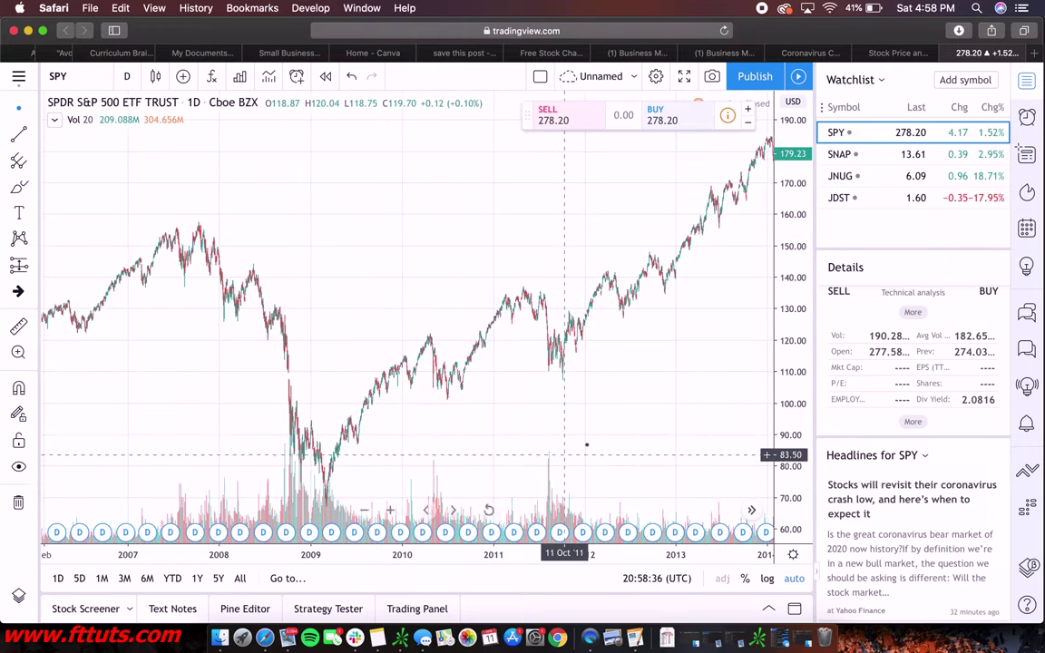
scroll(561, 392, up, 10)
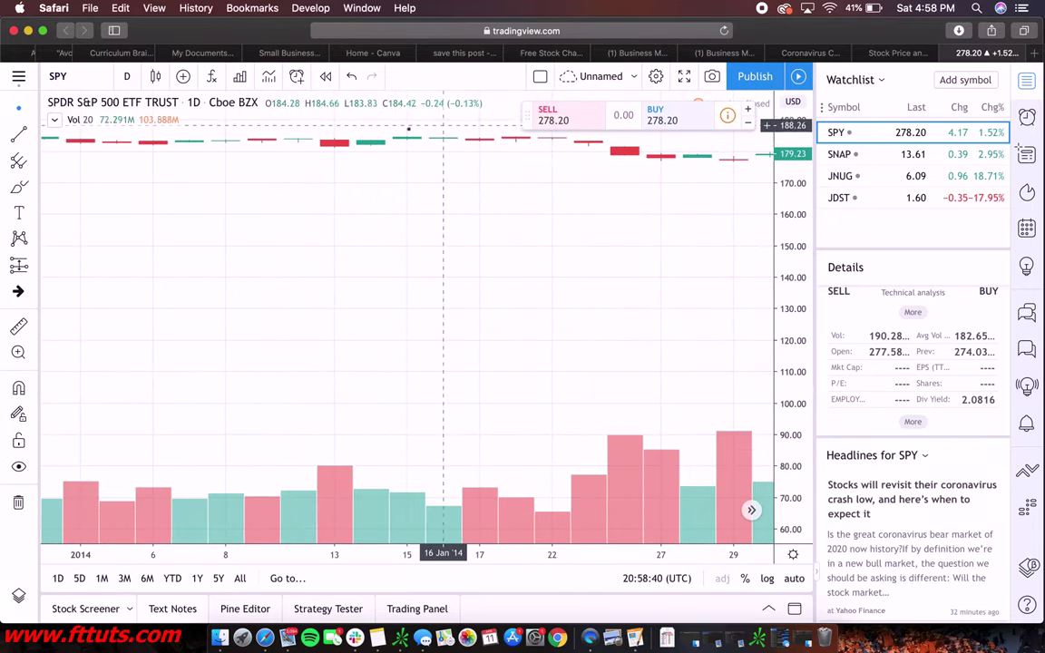
scroll(462, 386, down, 10)
scroll(463, 386, down, 2)
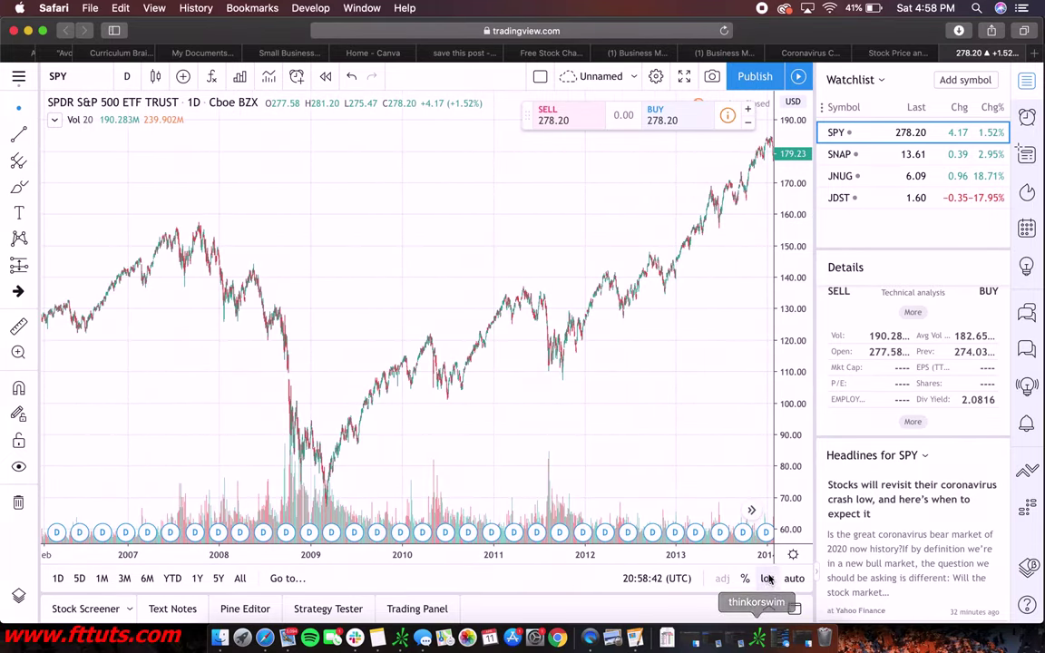
scroll(598, 381, up, 3)
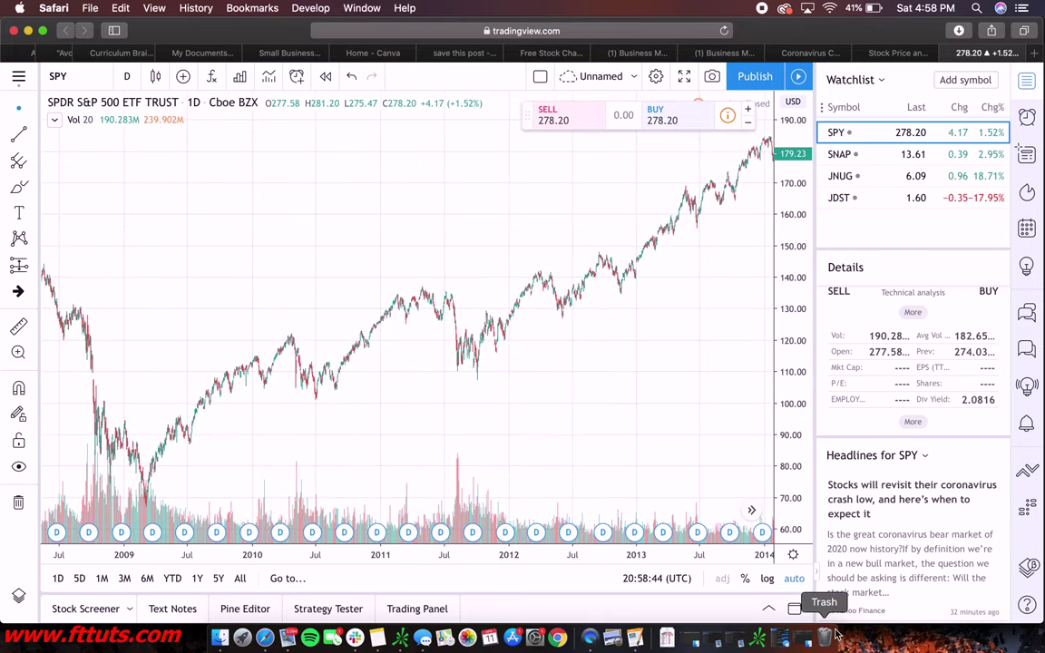
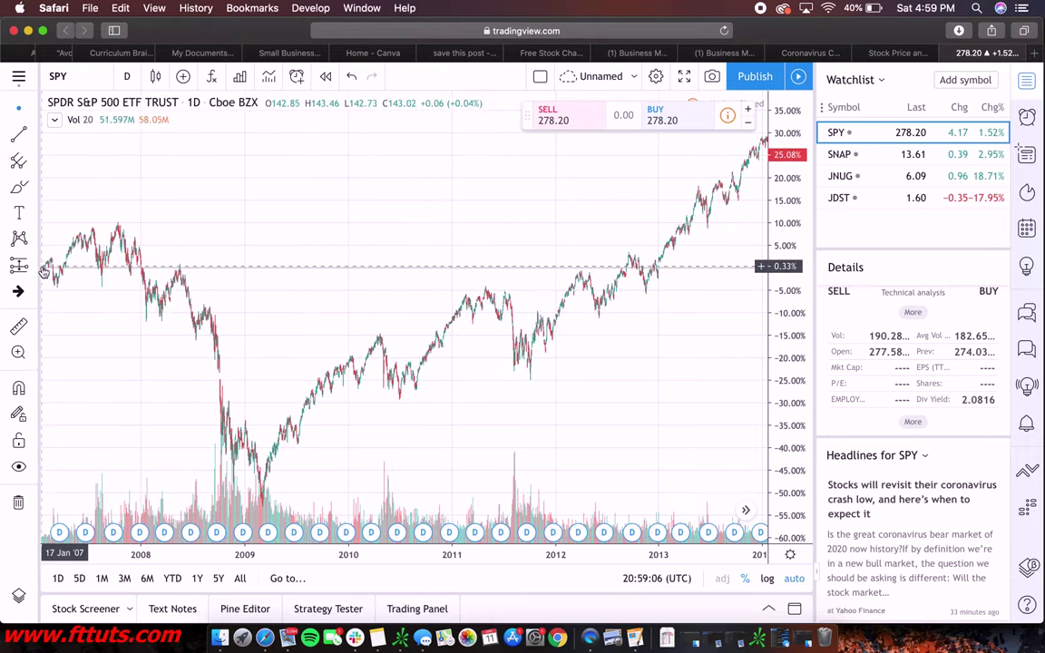
Examine SPY's percentage performance from the 2008–2009 decline and recovery to the early 2020 drop.
scroll(217, 373, up, 5)
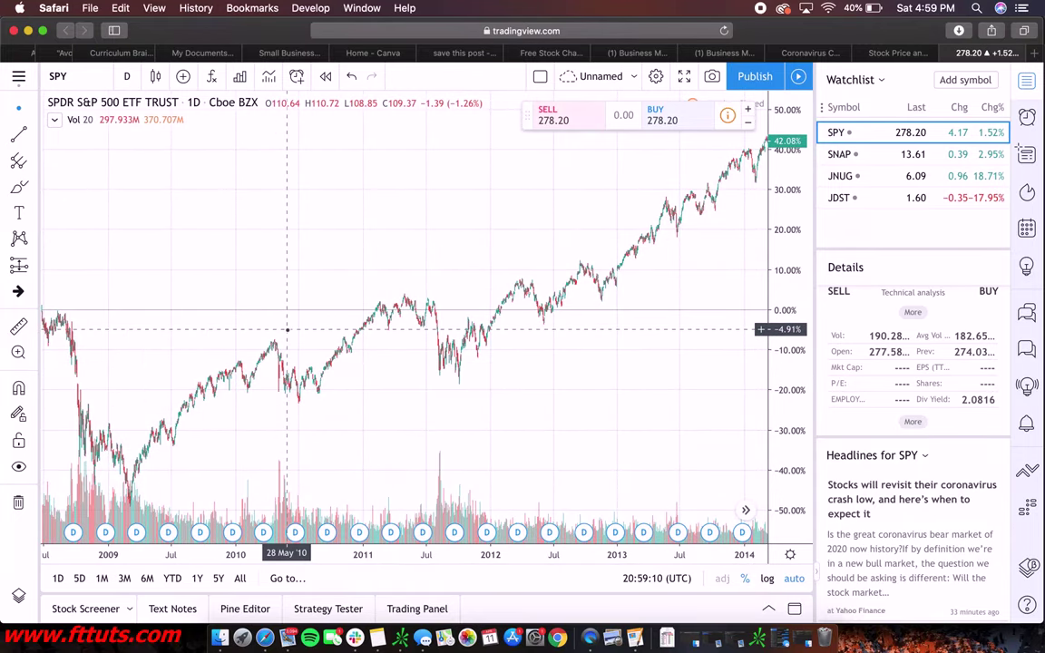
scroll(287, 324, up, 2)
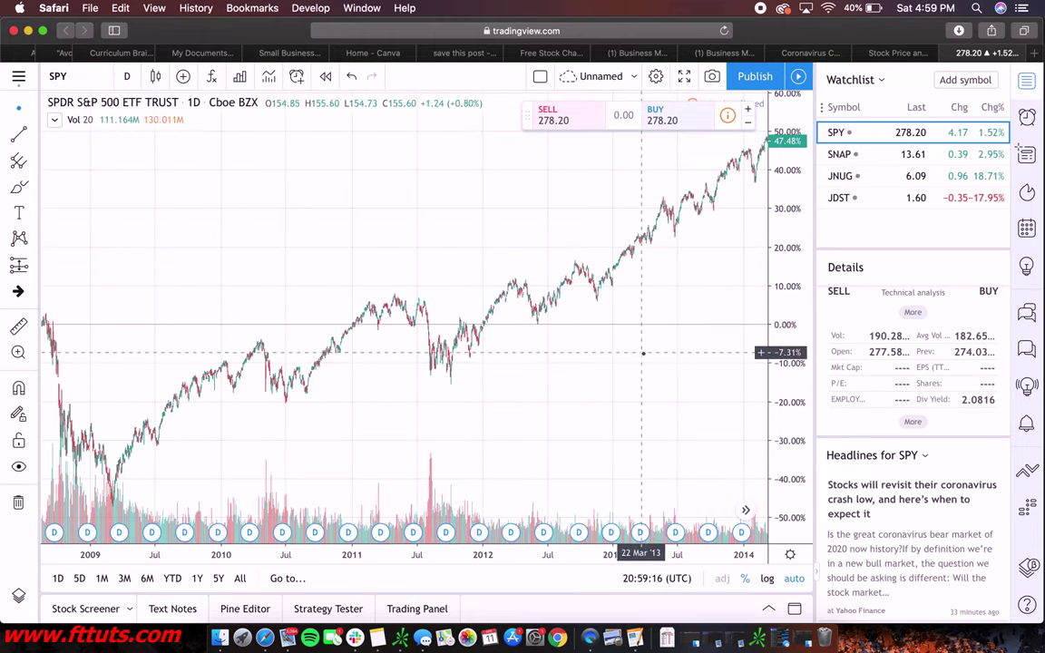
scroll(397, 416, right, 15)
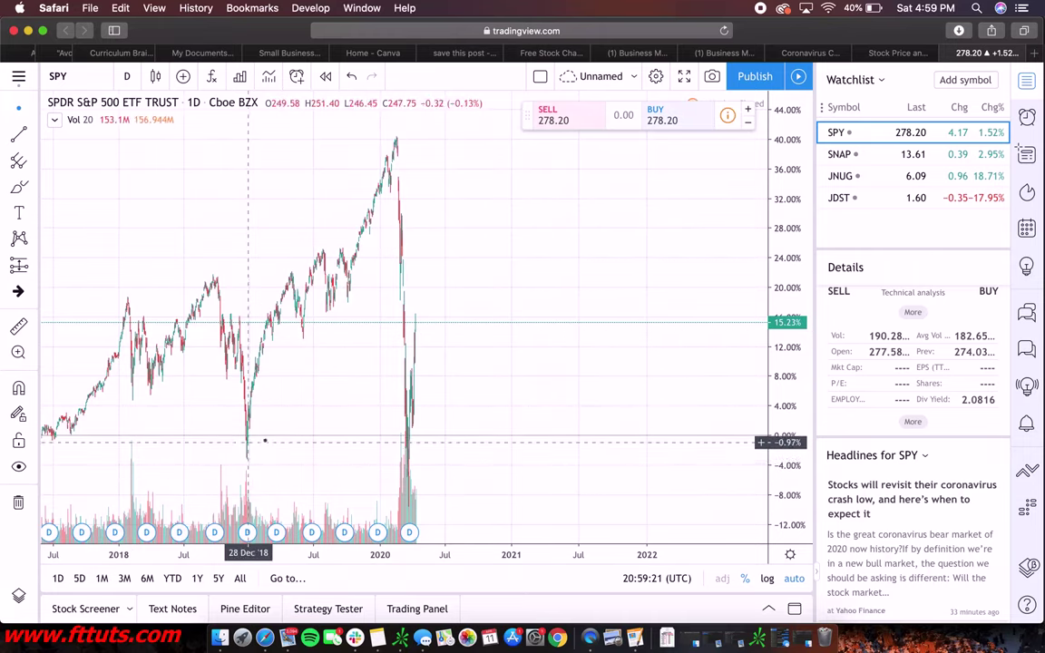
drag(480, 328, 462, 324)
scroll(460, 317, down, 4)
scroll(459, 317, up, 10)
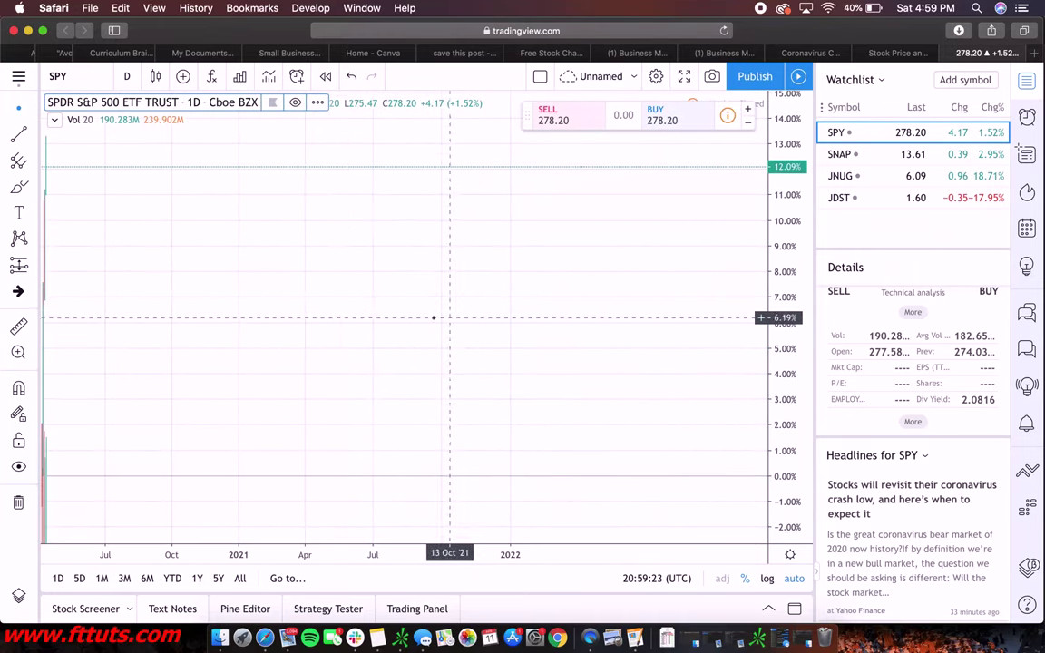
drag(257, 315, 586, 295)
scroll(585, 295, up, 5)
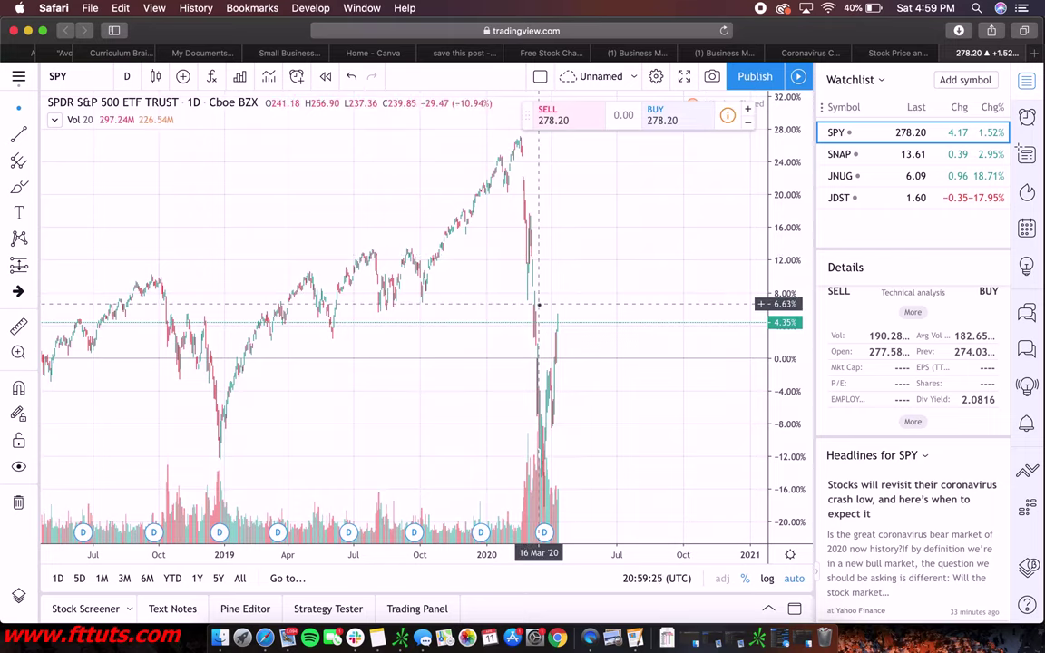
scroll(538, 305, up, 4)
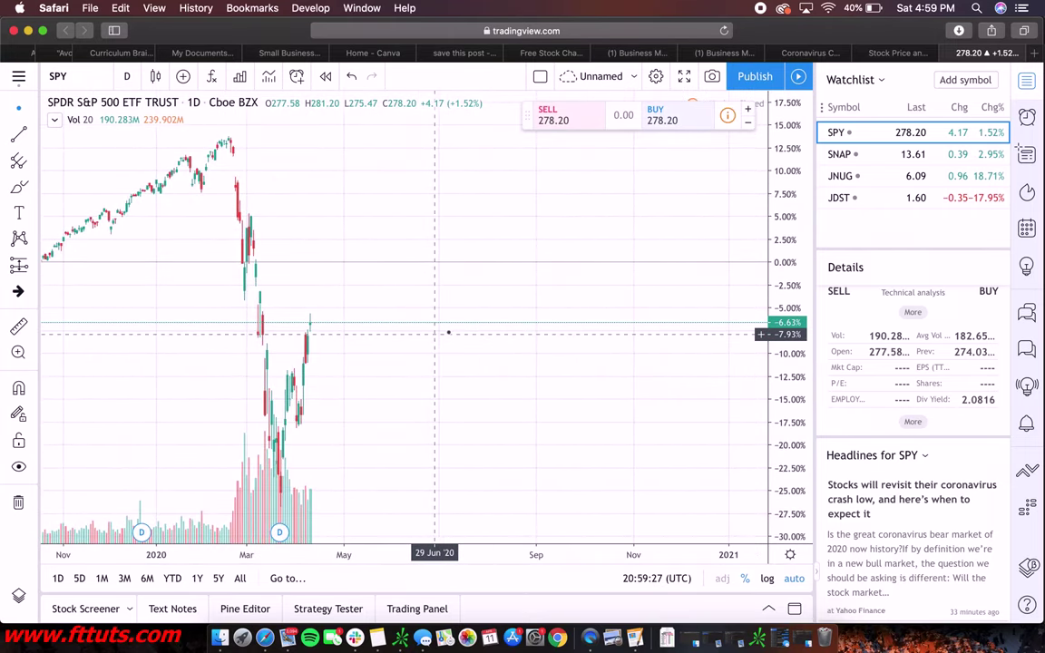
drag(531, 313, 418, 306)
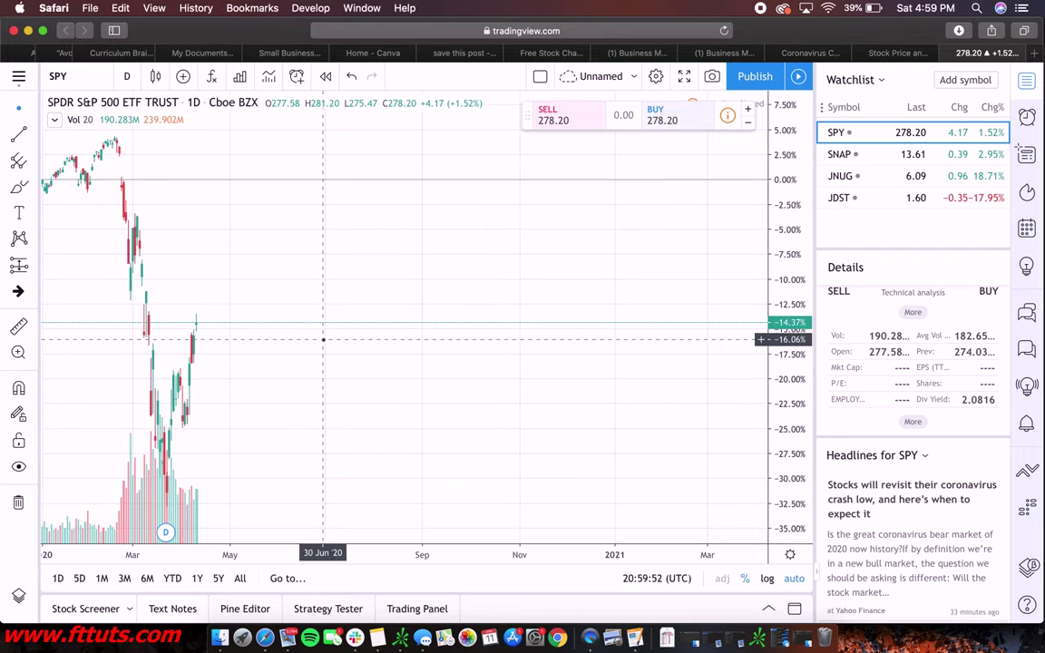
Switch the SPY chart's scale from percentages back to dollar prices and show the history from 2014 to 2020.
click(744, 578)
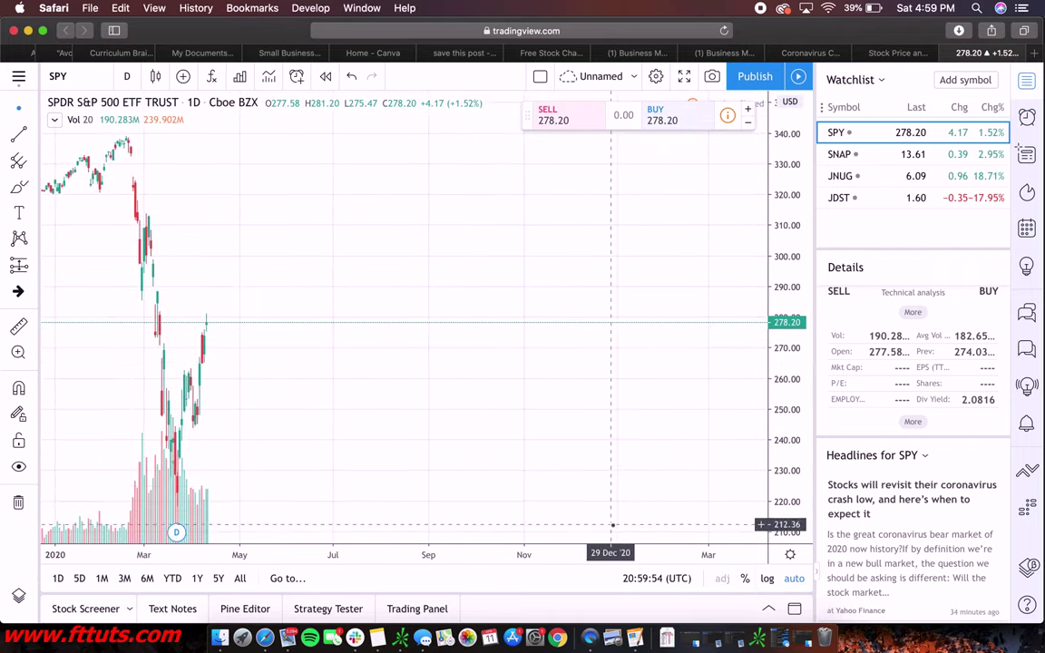
scroll(493, 375, down, 8)
scroll(492, 375, down, 3)
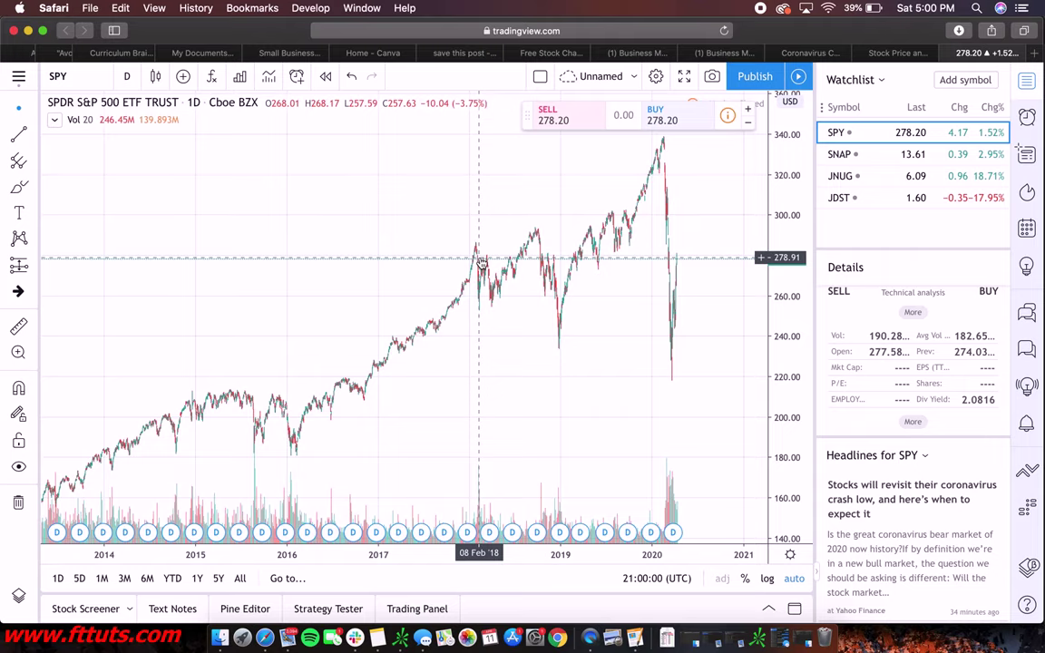
Examine the SPY chart in full screen, dismiss the OANDA advertisement, and return to the normal chart layout.
click(684, 80)
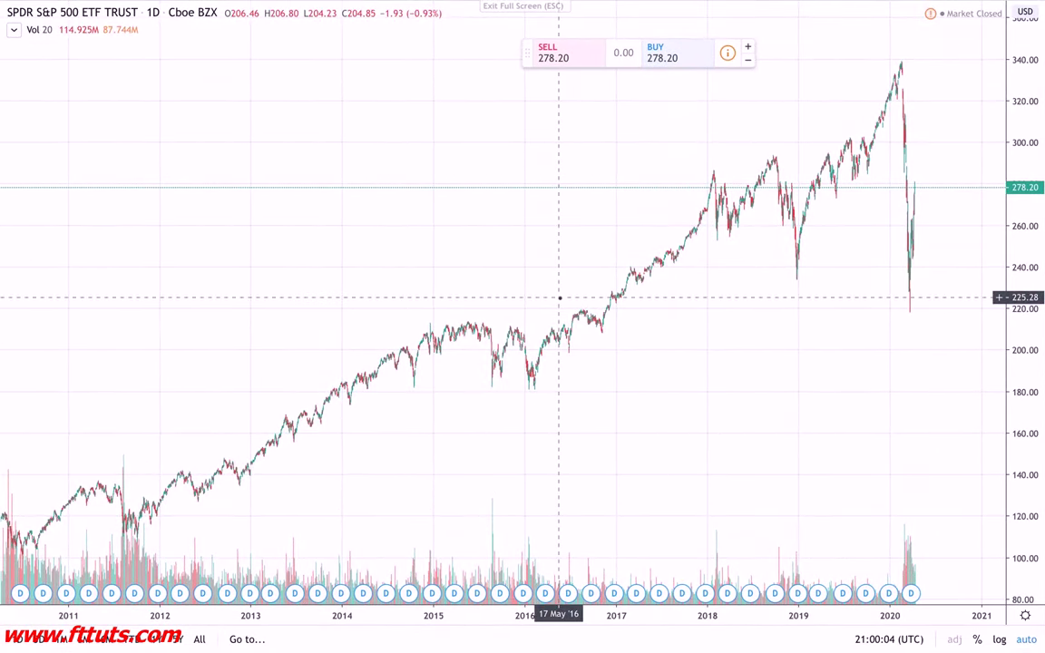
key(ctrl+Up)
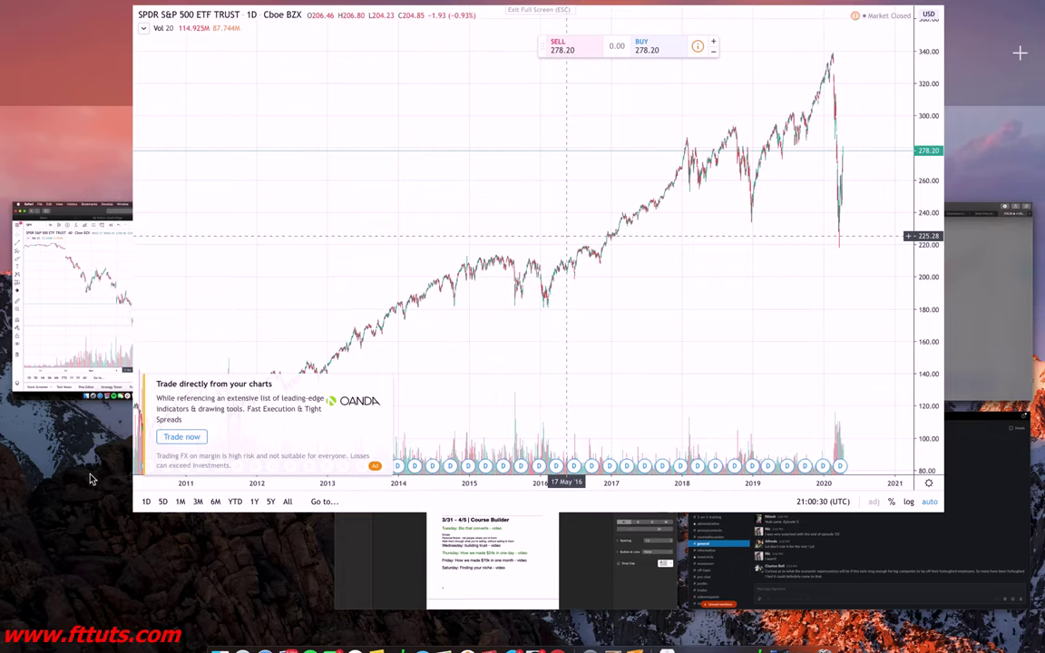
mouse_move(1037, 40)
click(724, 642)
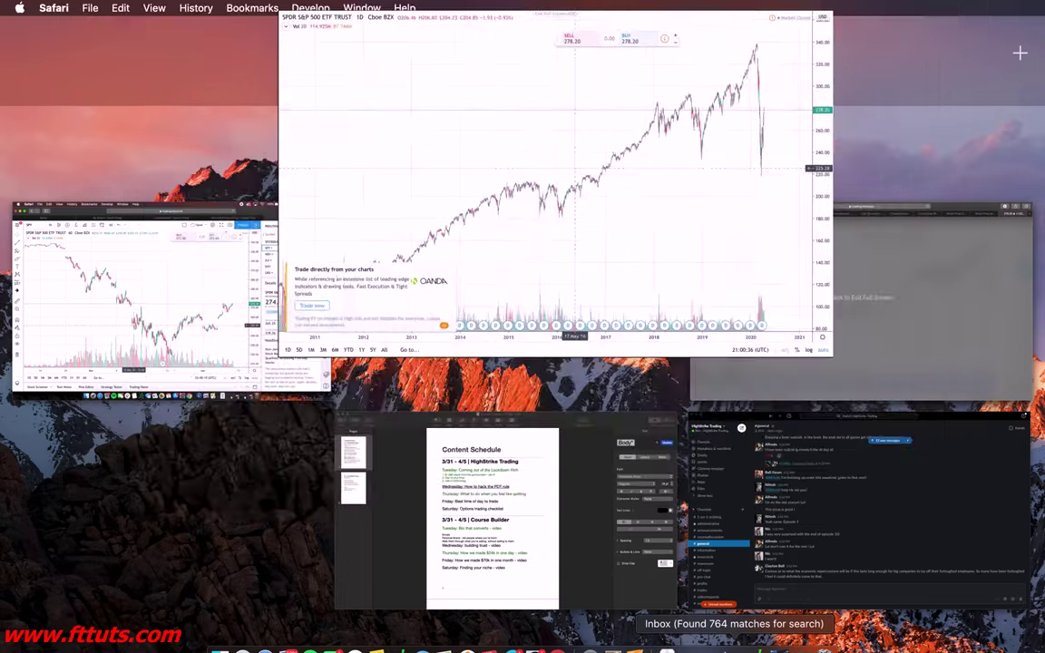
click(651, 385)
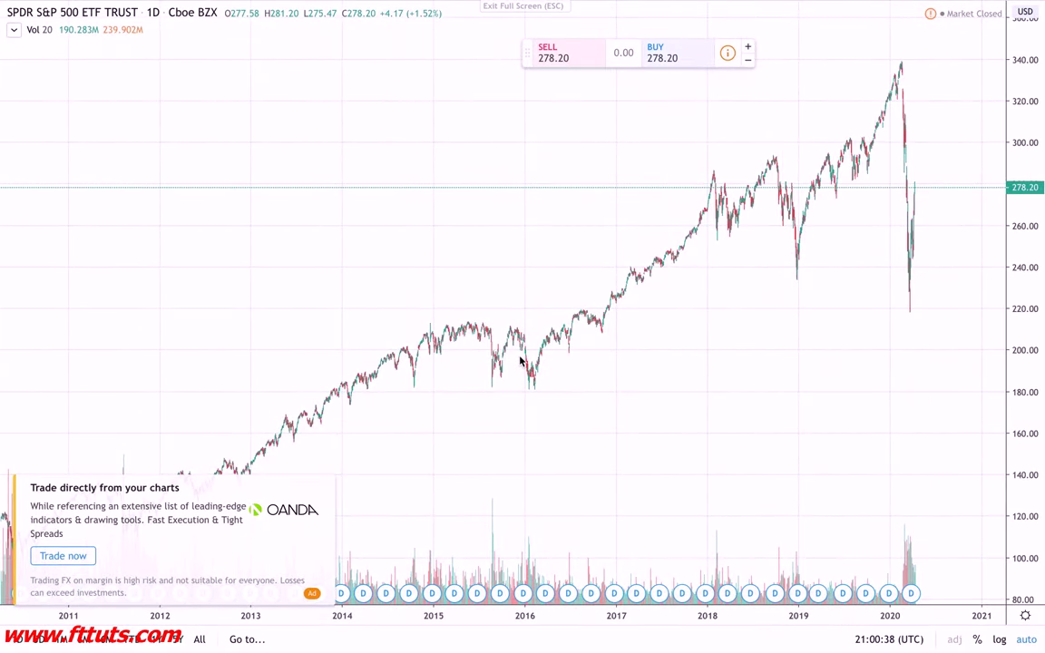
scroll(519, 361, left, 1)
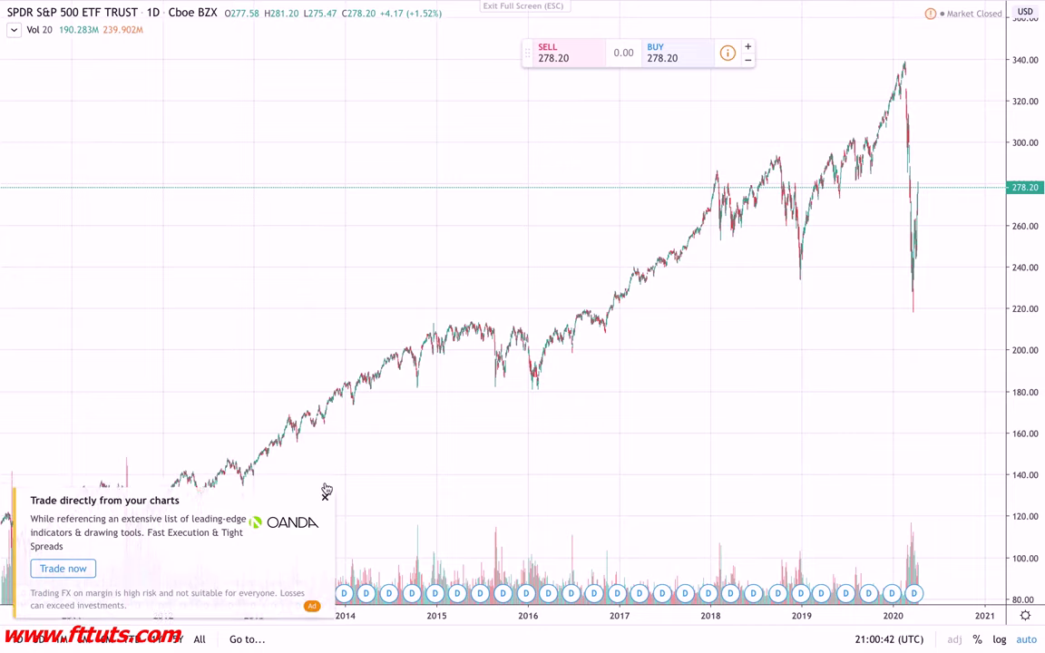
click(323, 485)
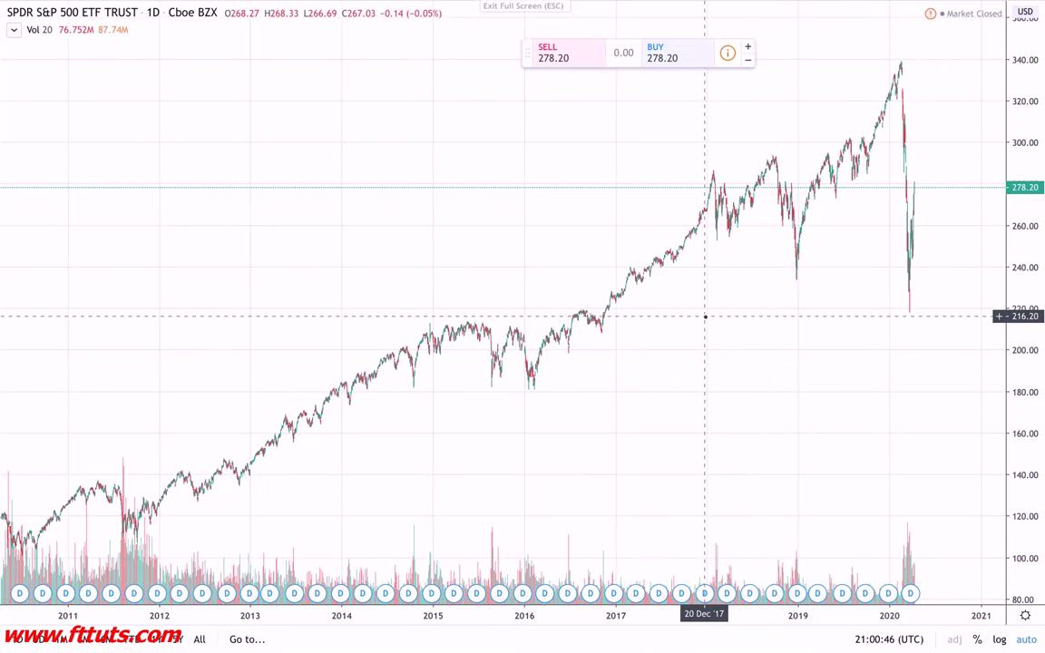
key(Escape)
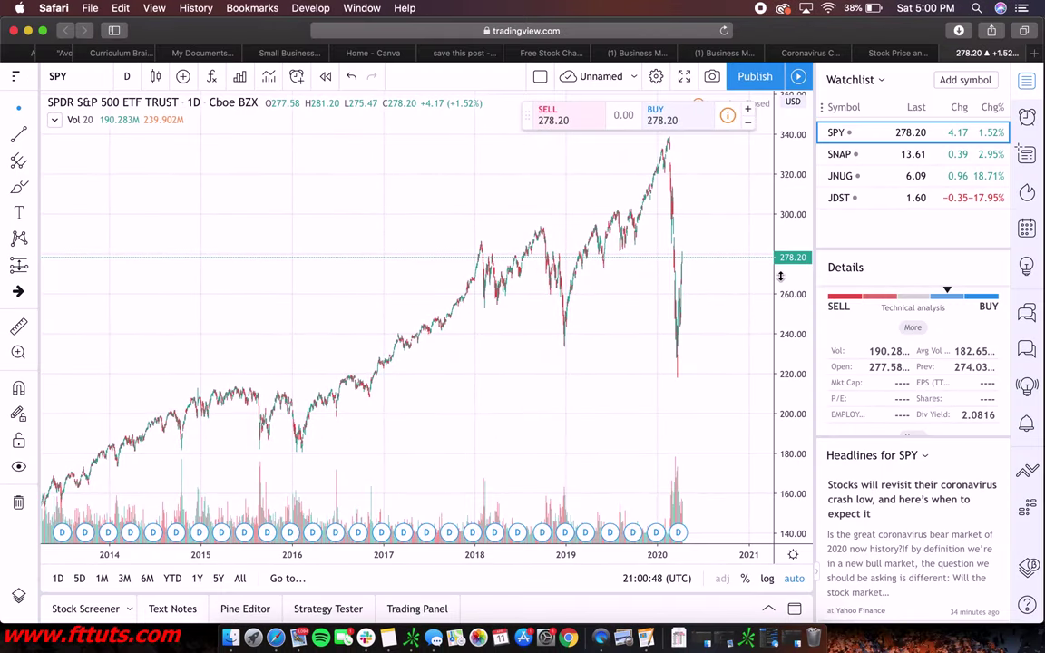
scroll(436, 354, up, 3)
scroll(436, 355, down, 3)
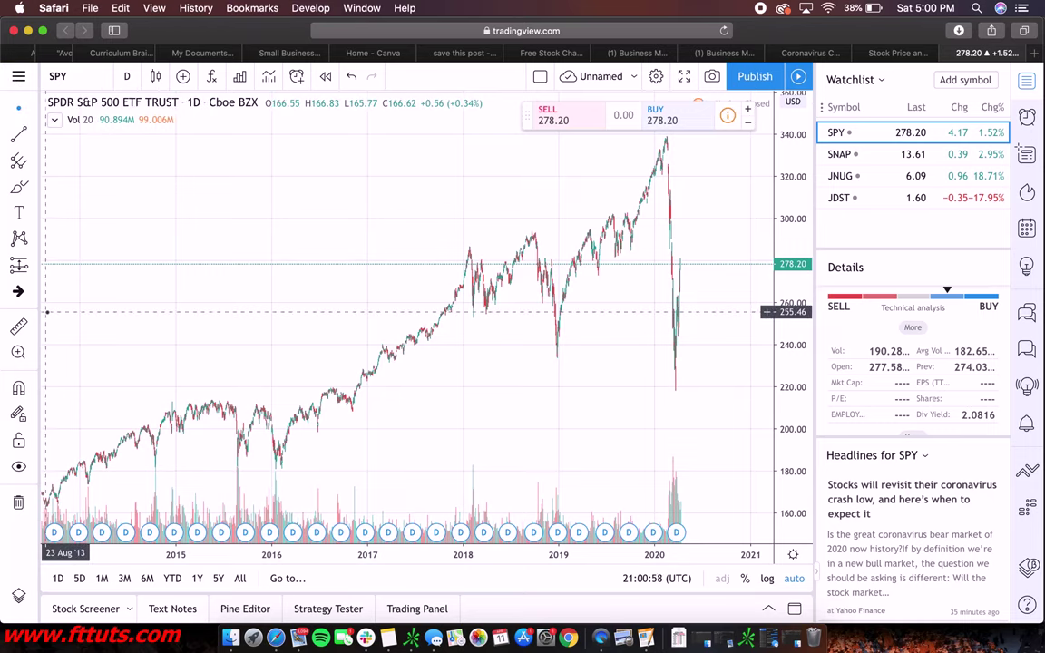
Draw a five-point XABCD pattern on the SPY chart, from X near 270 in October 2014 to D near 310 in 2018.
click(18, 237)
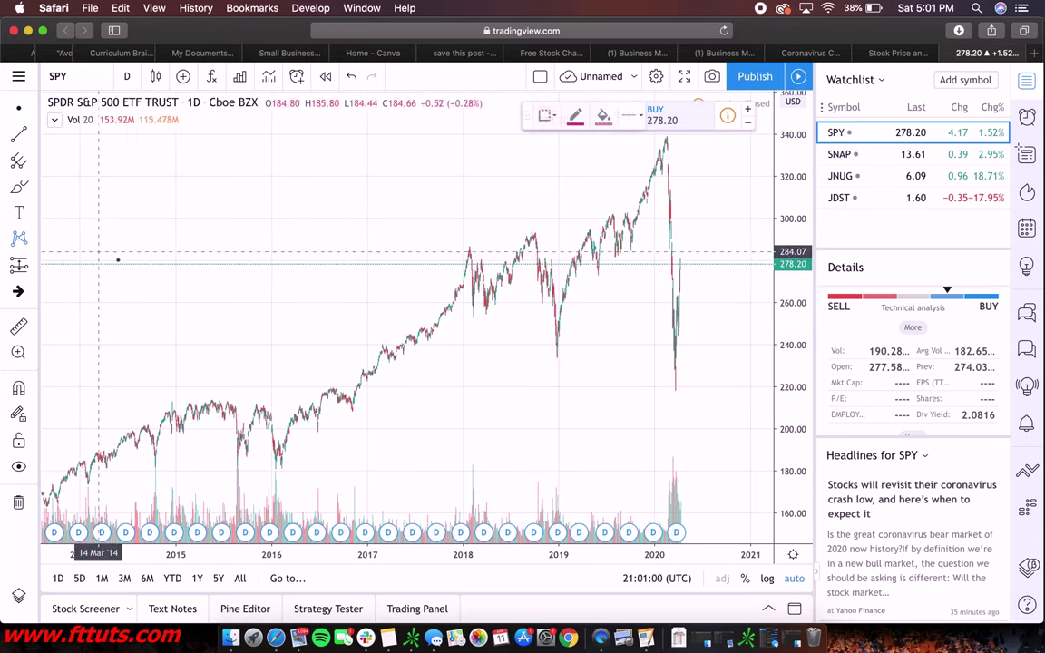
click(158, 280)
click(262, 356)
click(348, 110)
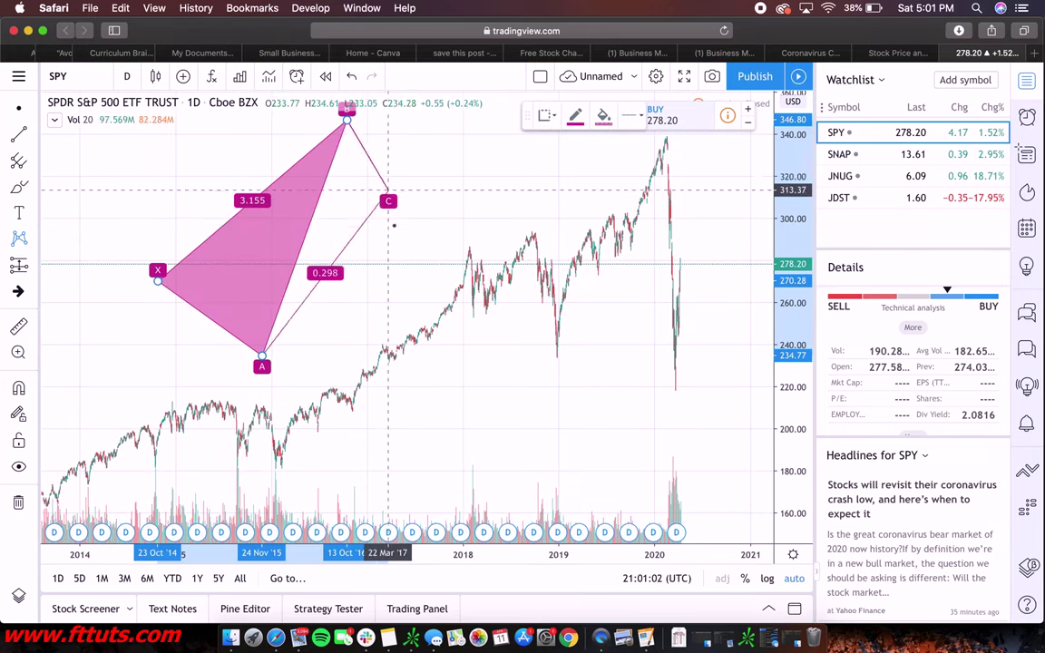
click(387, 253)
click(489, 197)
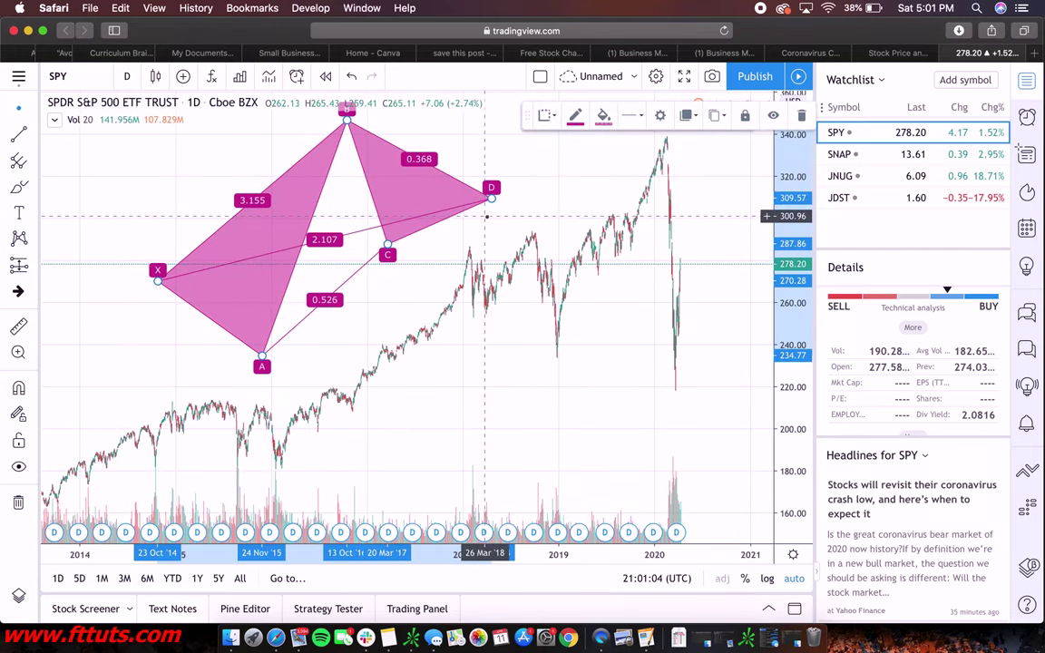
Reshape the XABCD pattern by moving C to about 295, D to about 262 and B to about 329, and delete it.
drag(387, 245, 349, 229)
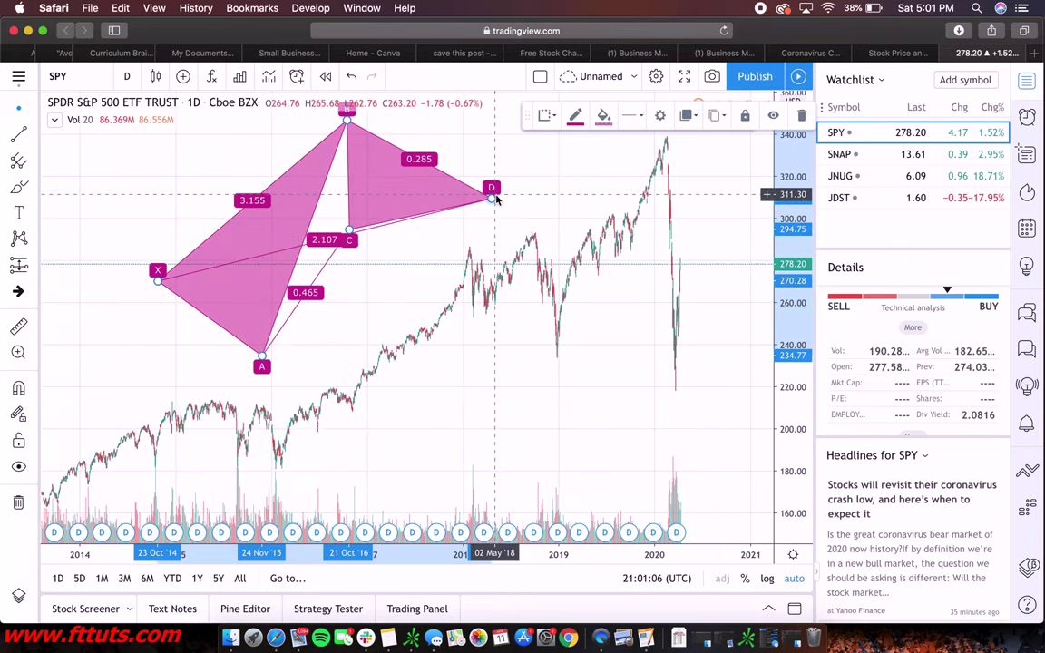
drag(491, 197, 548, 298)
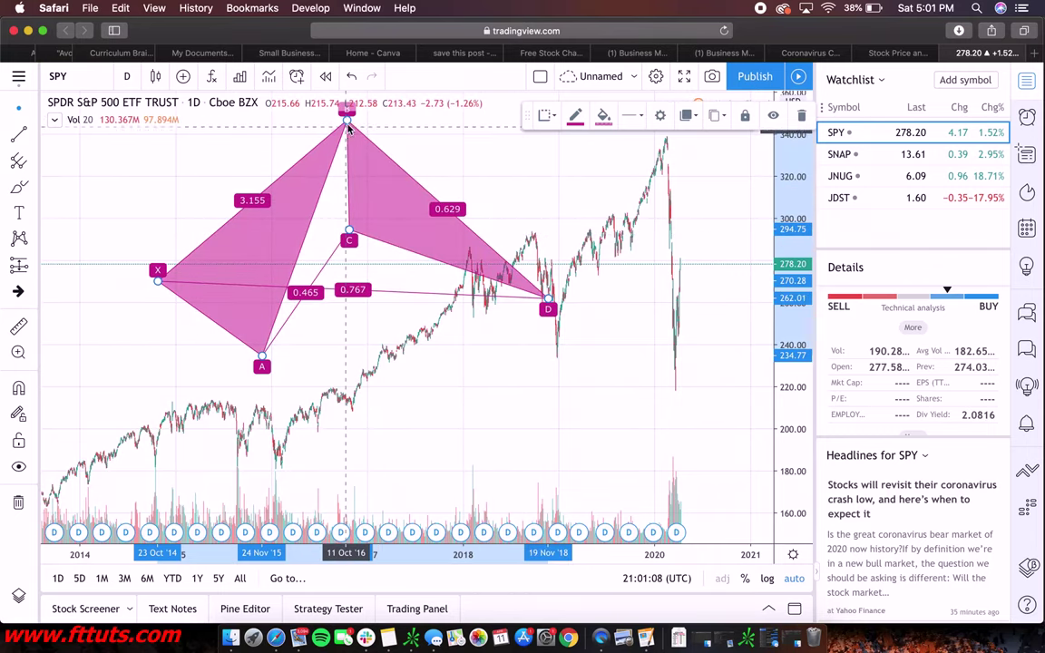
drag(347, 128, 299, 161)
click(373, 388)
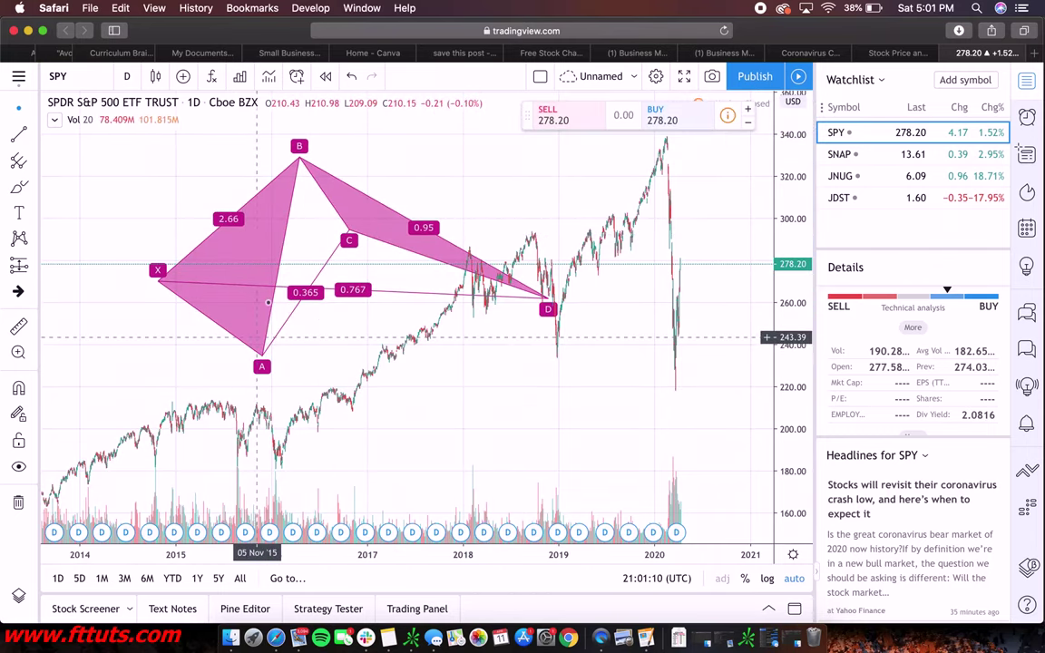
click(262, 357)
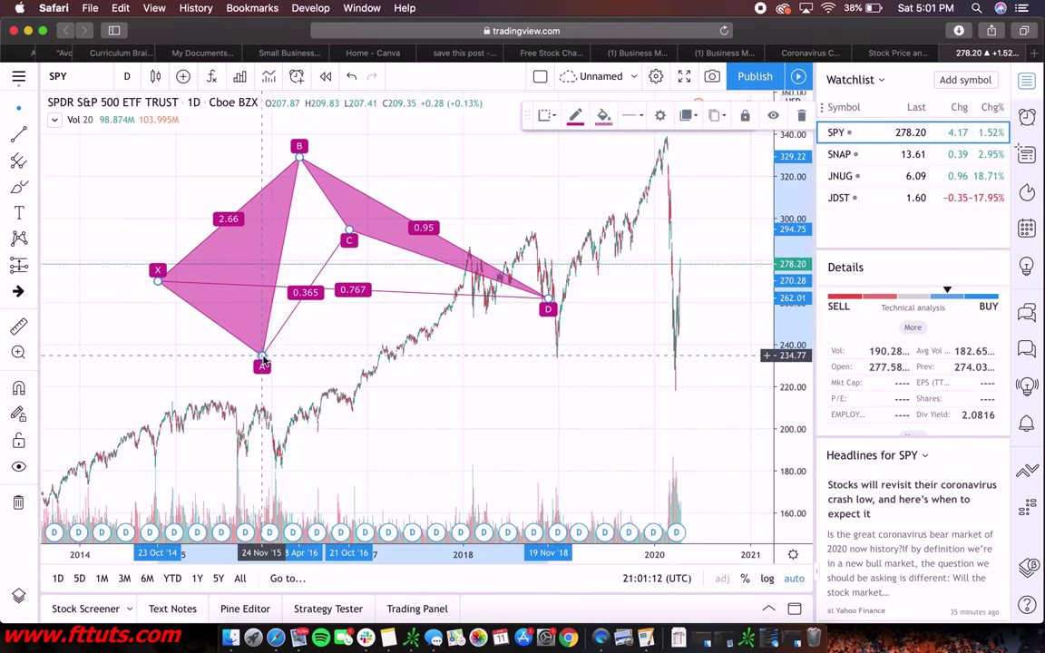
key(Delete)
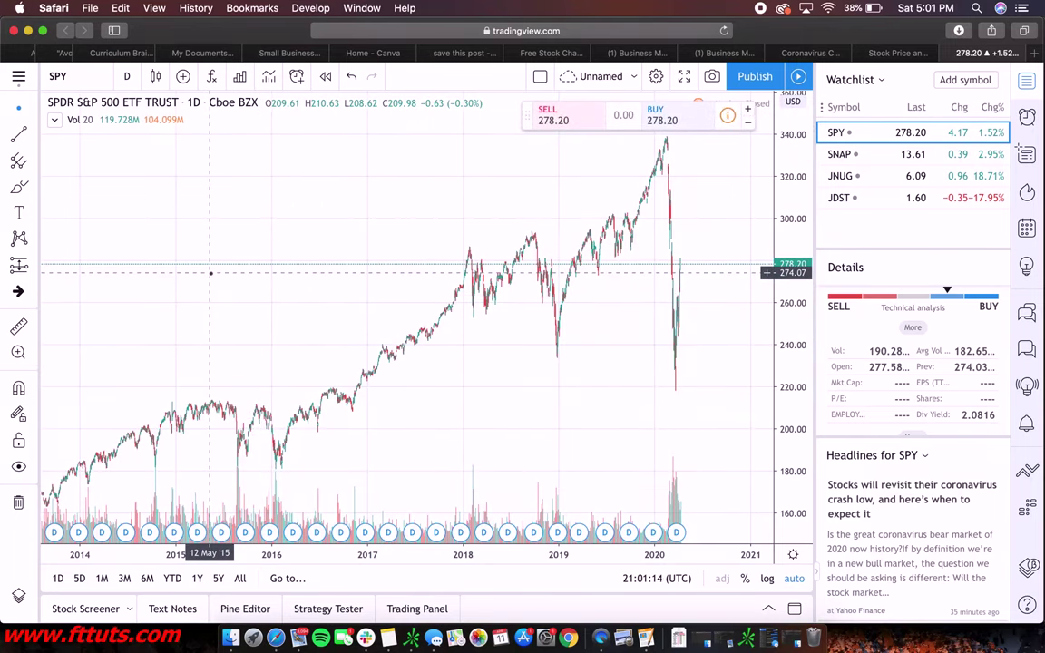
Draw a second XABCD pattern, with X near 313 in January 2015 and A near 242 in March 2016, and delete it.
click(19, 238)
click(181, 189)
click(292, 339)
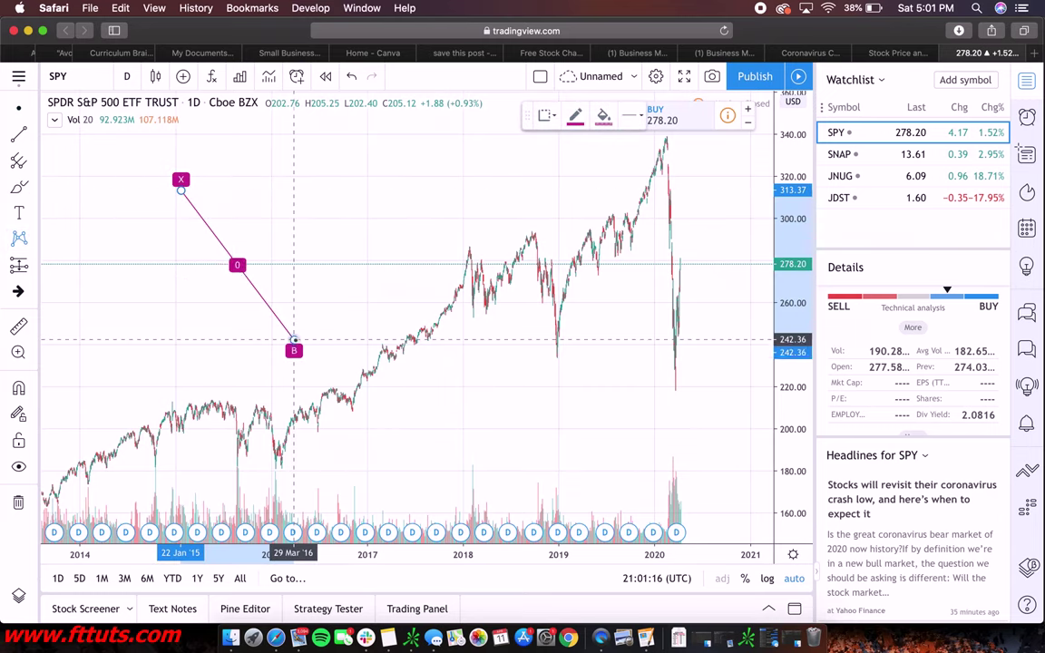
click(363, 240)
click(315, 186)
click(237, 161)
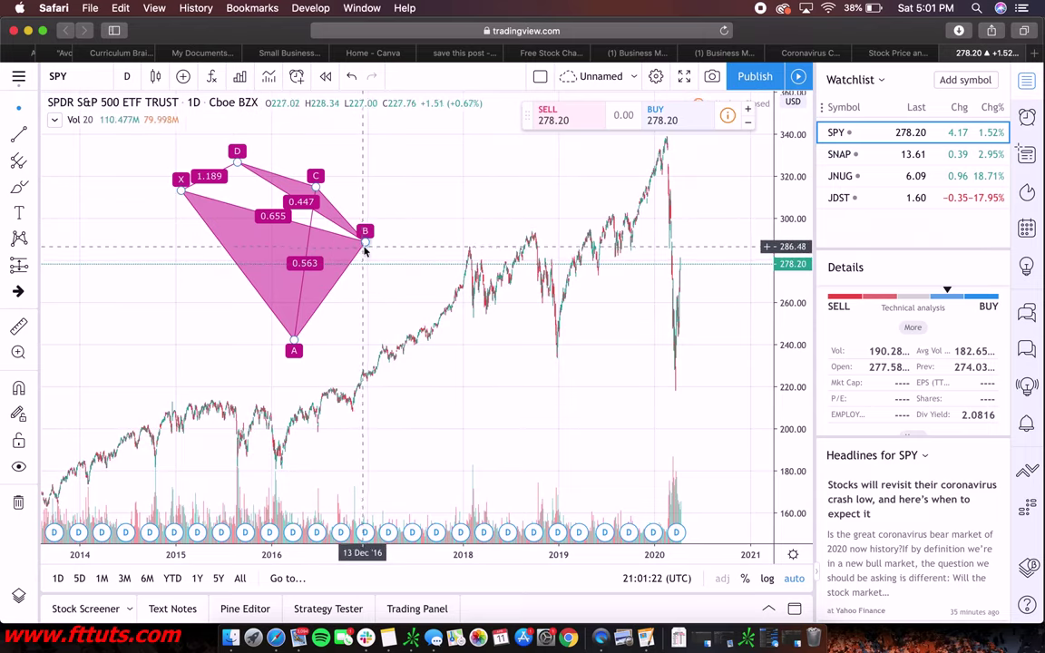
click(363, 234)
key(Delete)
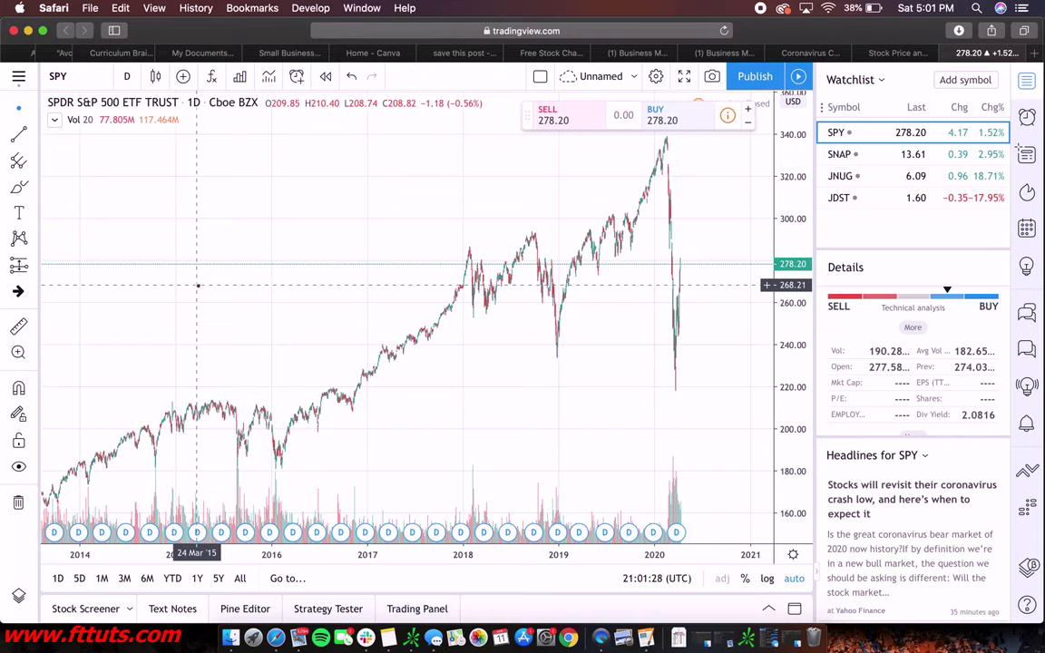
Undo the pattern deletions and drawings, continuing back to the SPY chart's percentage scale.
key(super+z)
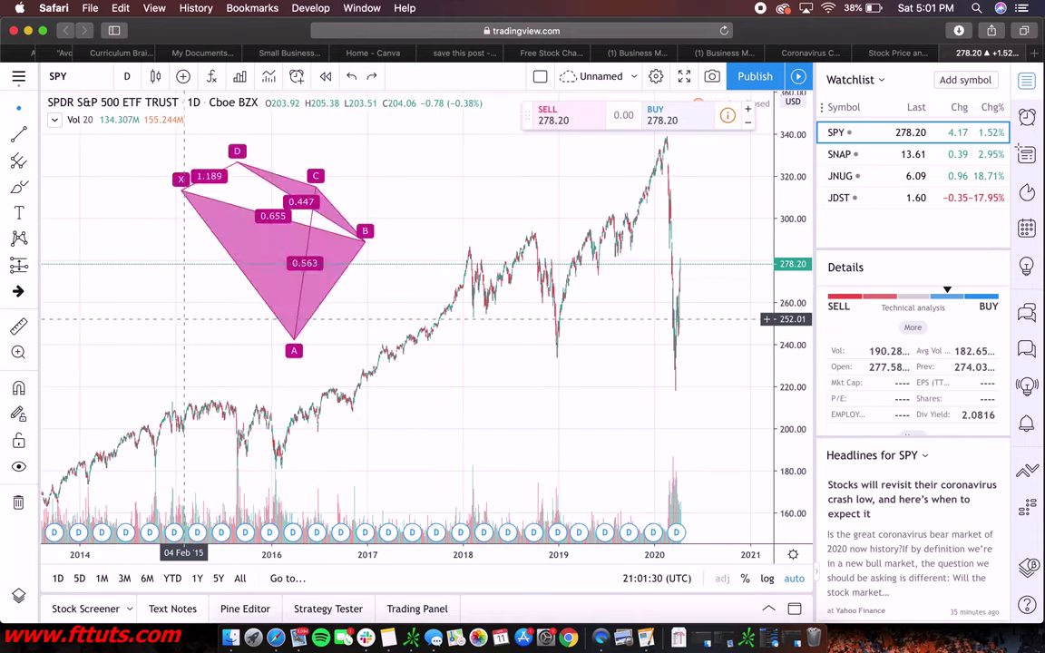
key(super+z)
key(super+z)
key(super+z)
key(super+z)
key(super+z)
key(super+z)
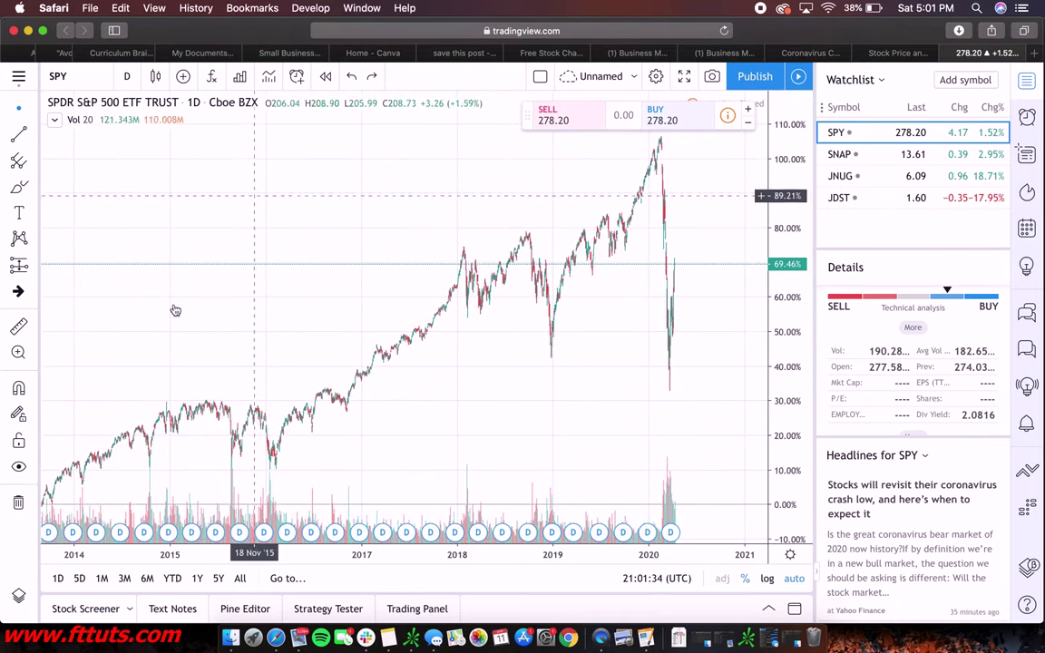
Try the Dot and Arrow chart cursors, and set the cursor style to Cross.
click(32, 109)
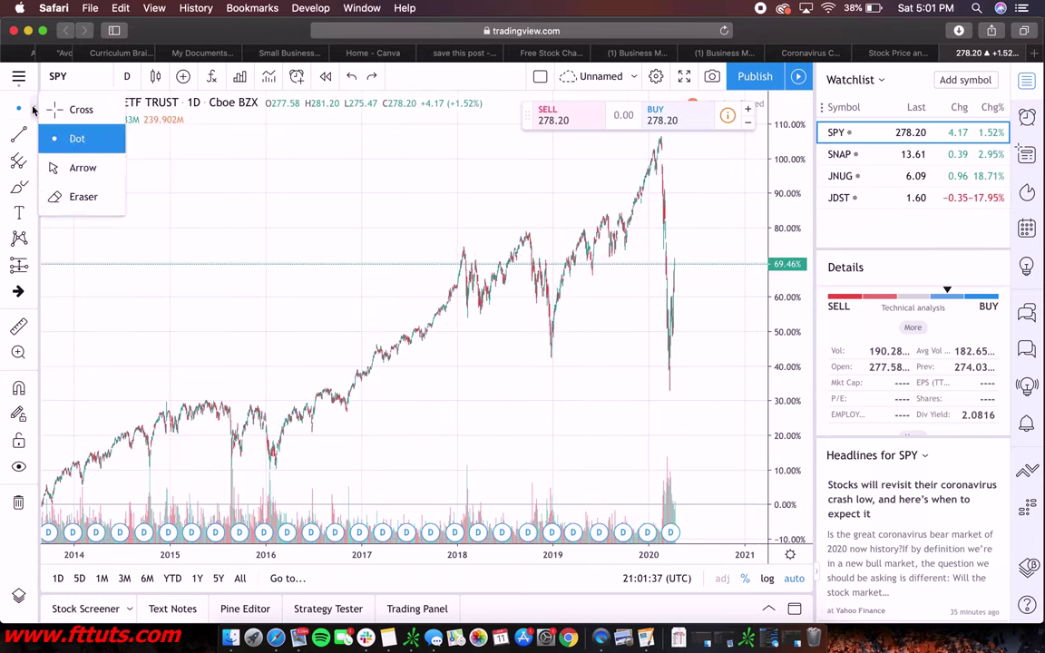
click(90, 142)
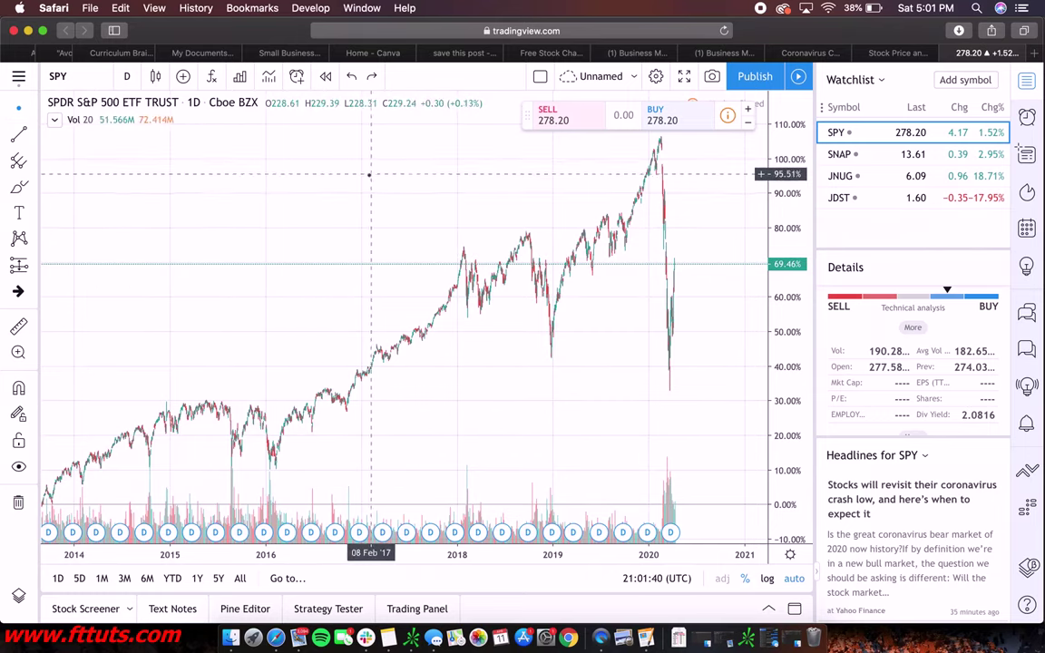
click(27, 111)
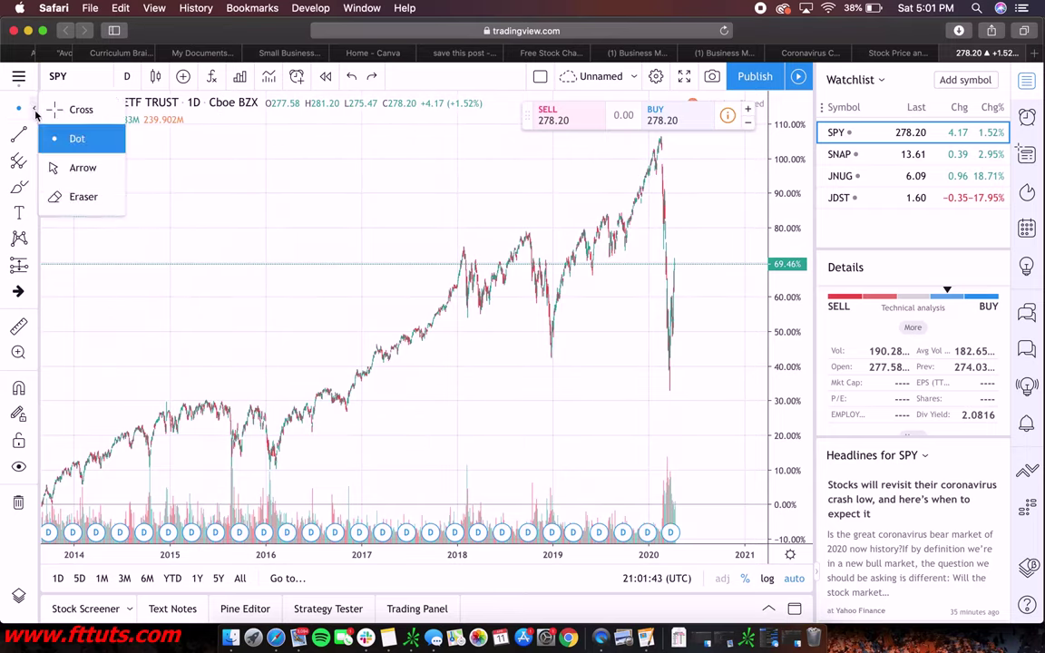
click(59, 166)
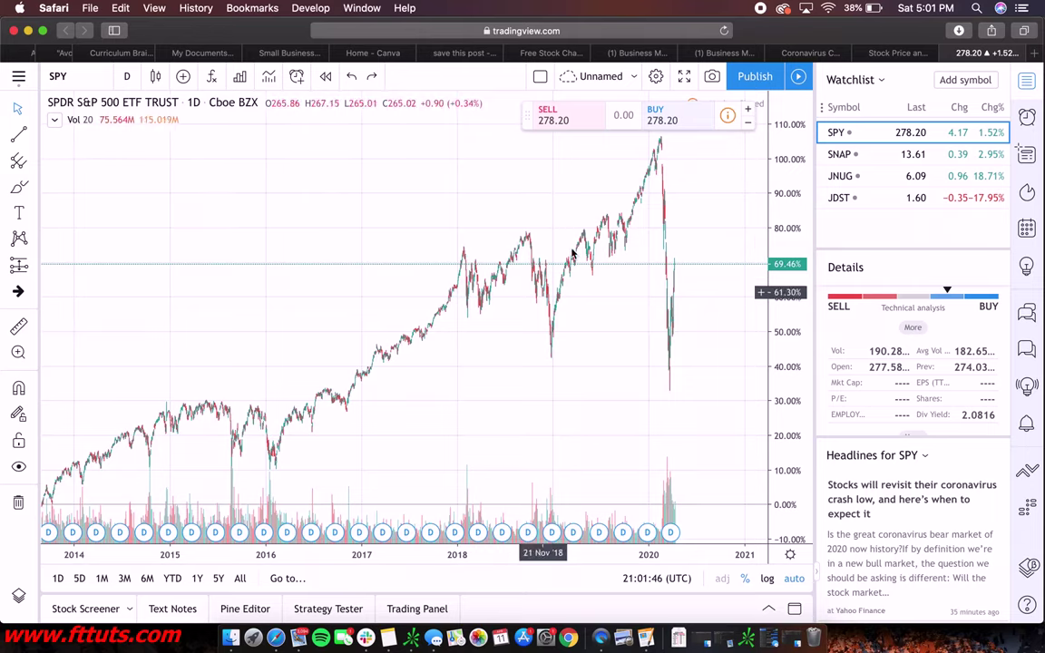
click(33, 107)
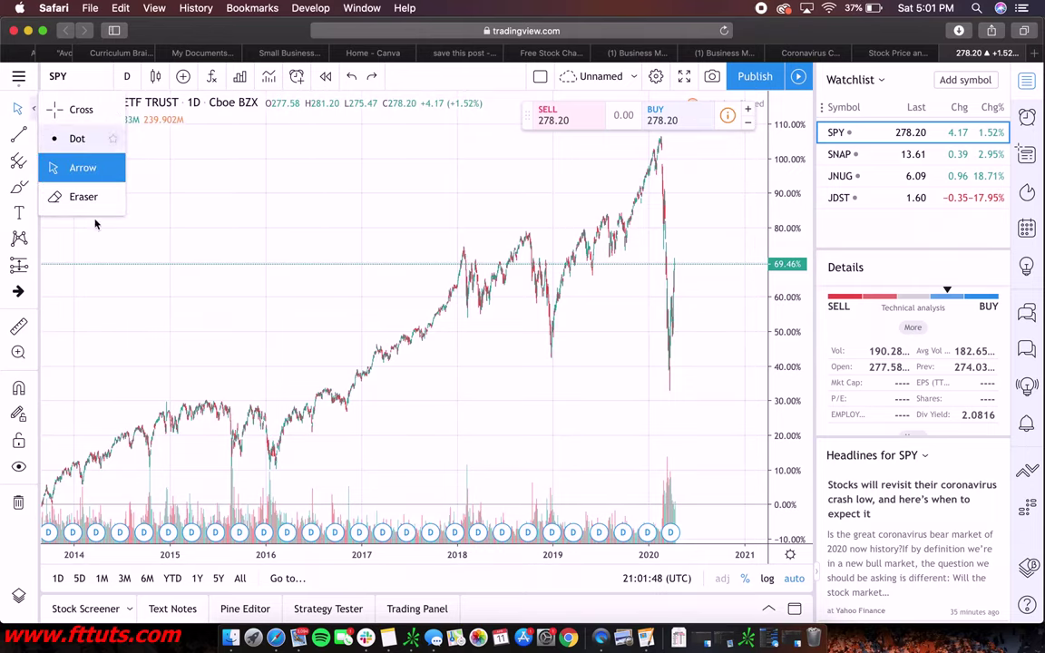
click(59, 109)
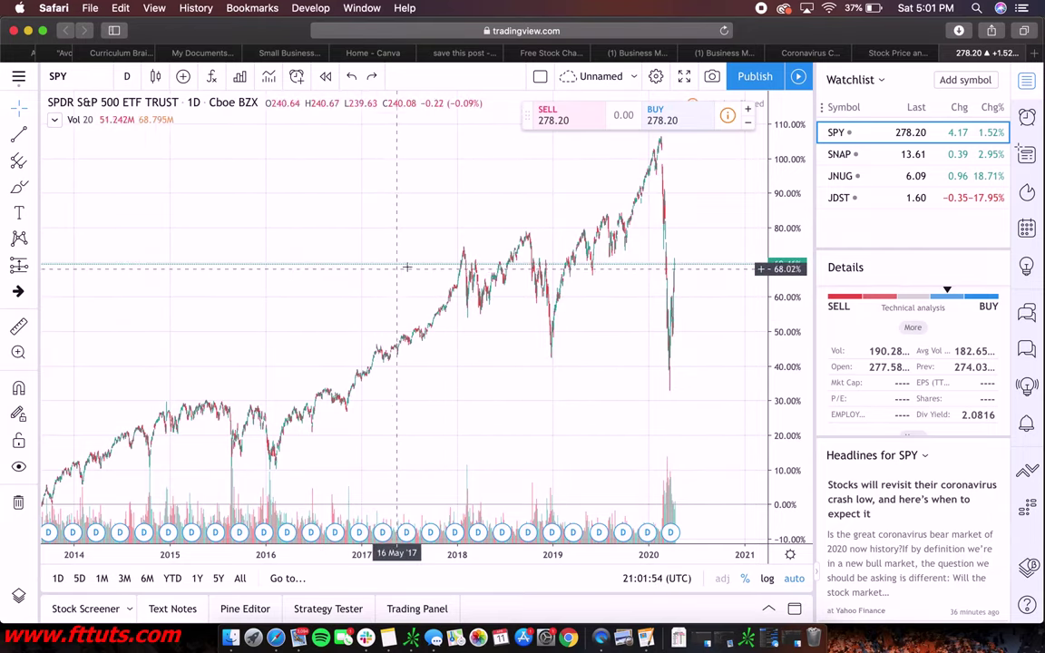
Examine SPY's percentage performance over 2014–2020 and more closely from late 2018 to April 2020.
drag(408, 268, 473, 224)
drag(558, 215, 398, 205)
scroll(392, 354, up, 5)
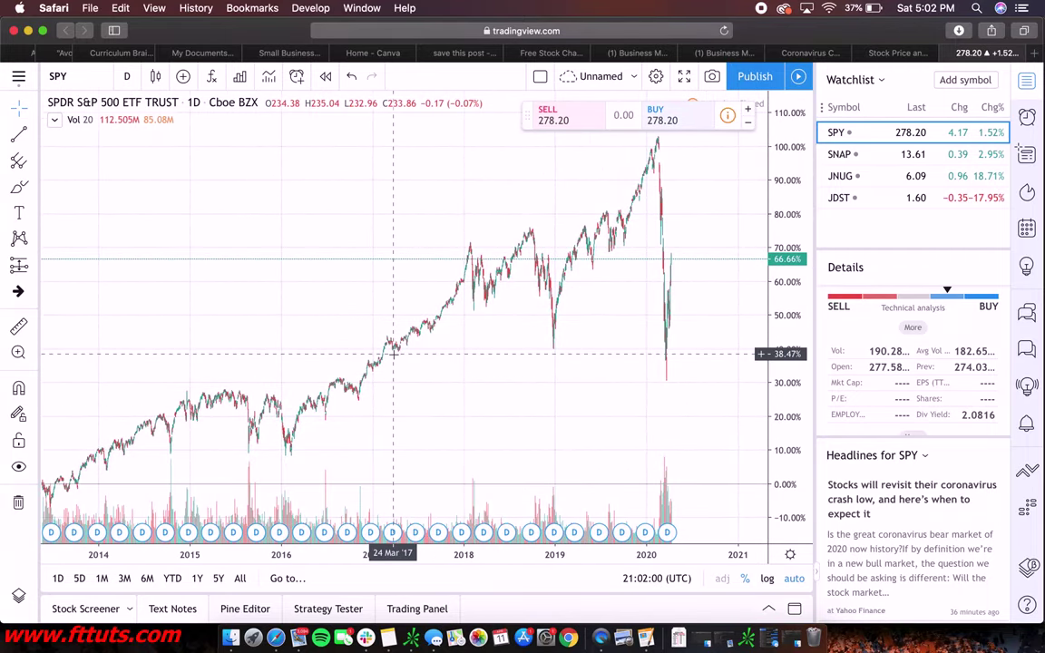
scroll(393, 354, up, 3)
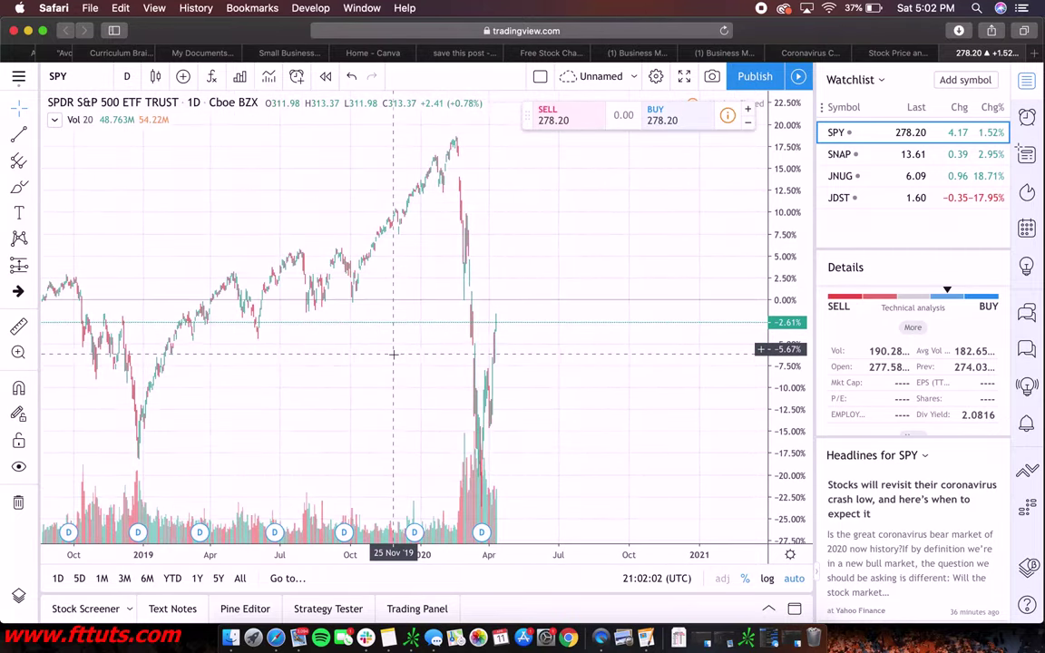
scroll(392, 354, down, 4)
scroll(393, 354, down, 3)
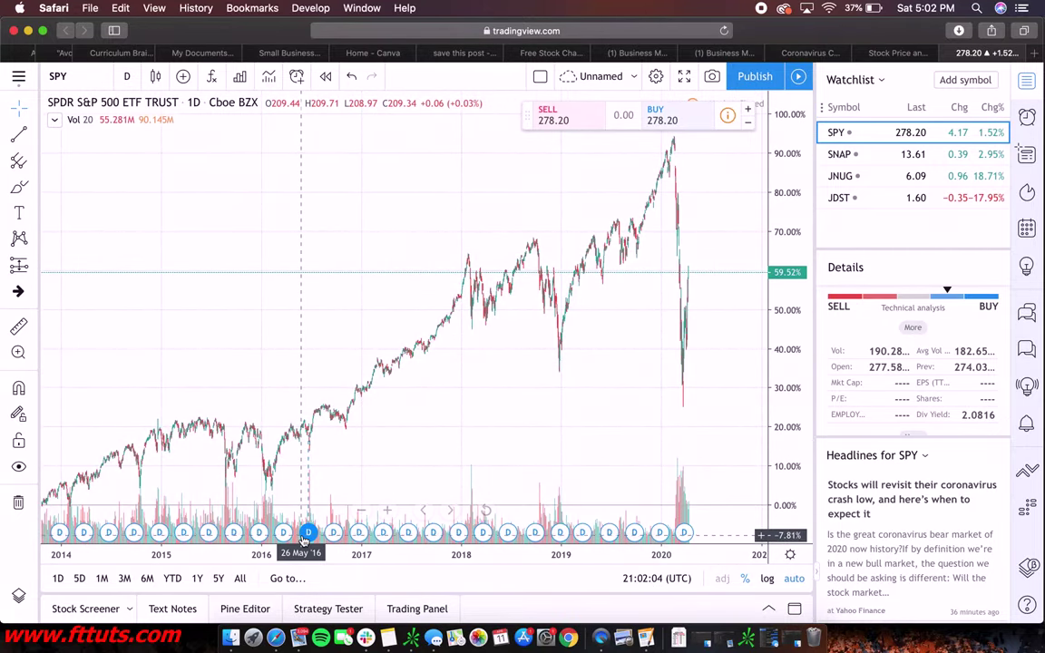
scroll(656, 352, up, 3)
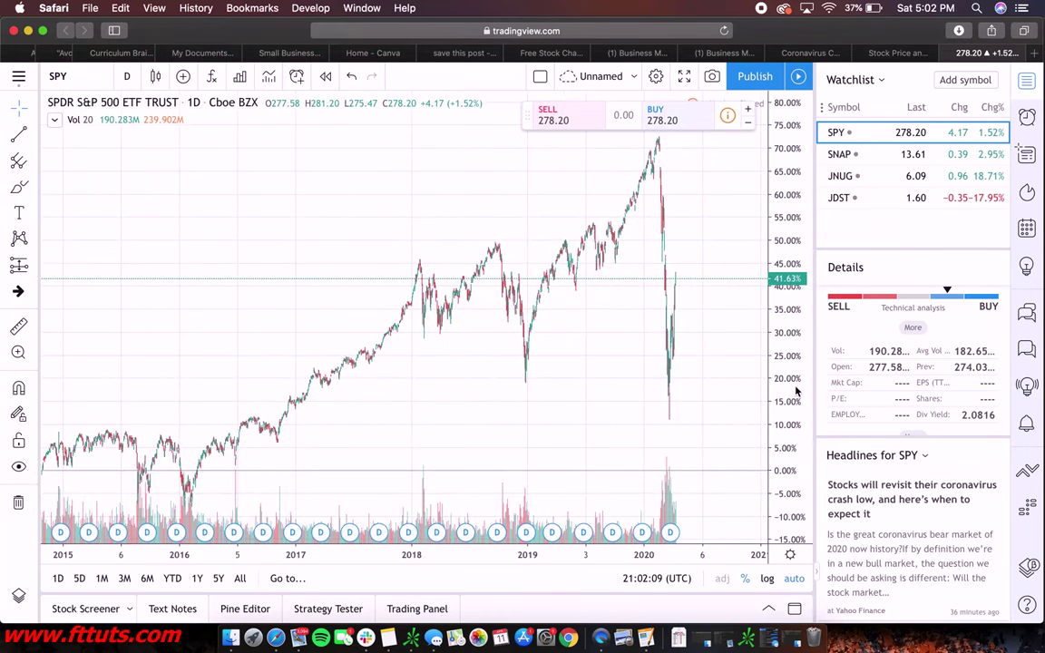
Switch SPY's chart to dollar prices and restore automatic scaling after trying a manually compressed price axis.
click(745, 578)
drag(789, 336, 787, 523)
click(797, 581)
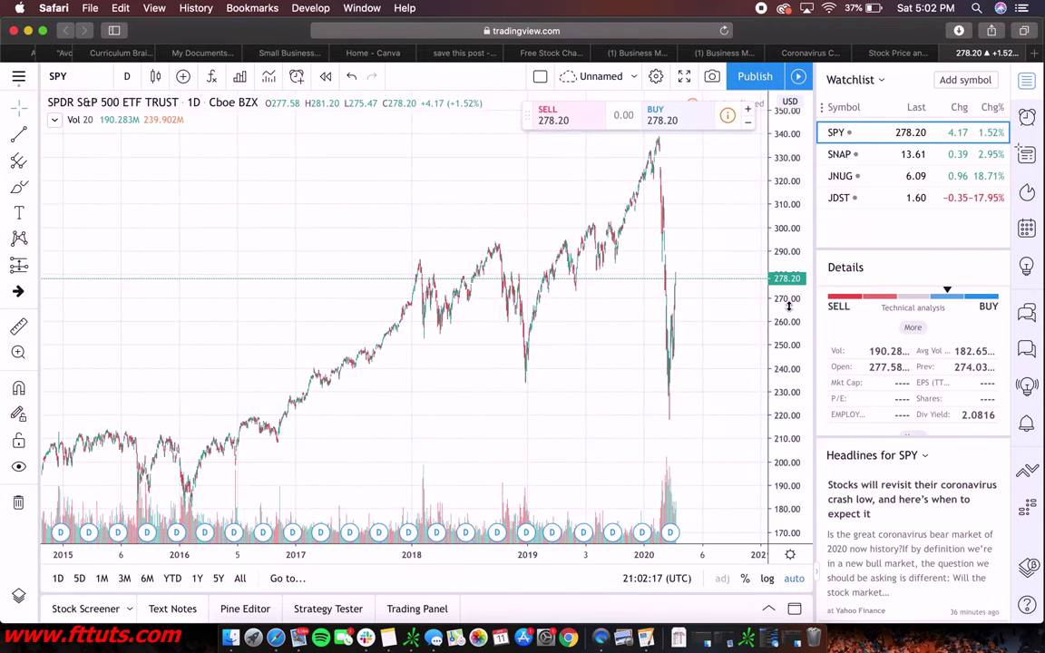
drag(788, 305, 788, 531)
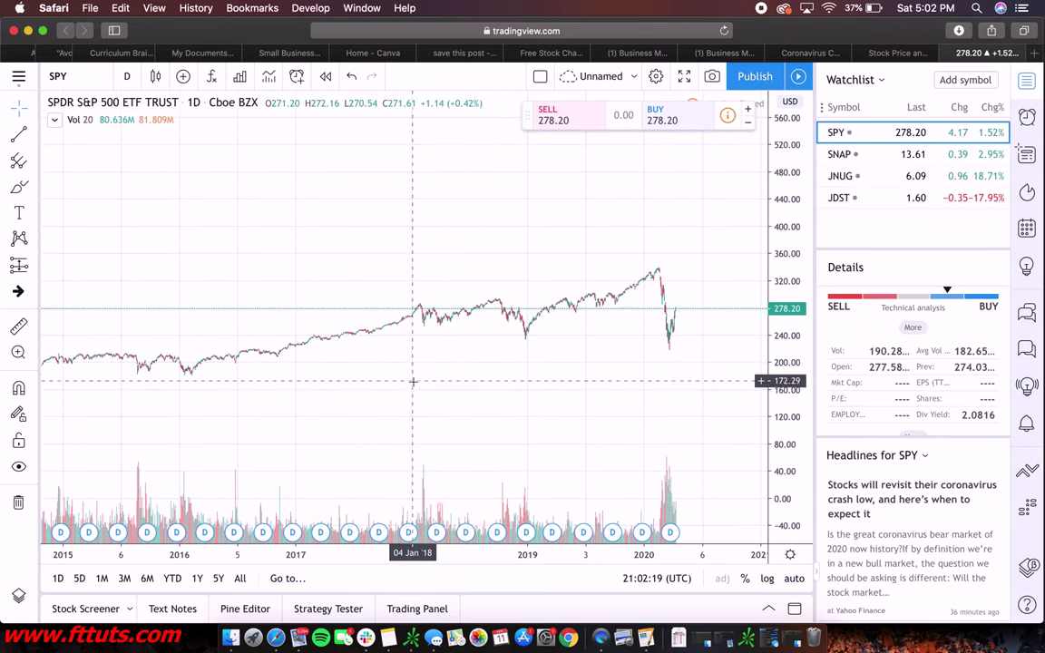
click(794, 578)
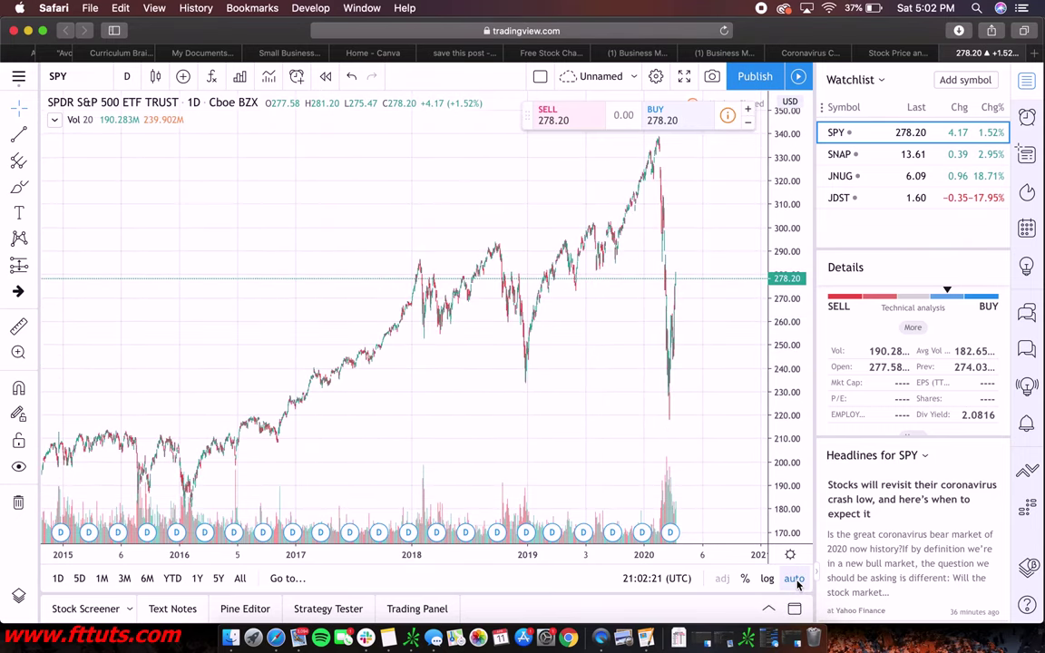
scroll(494, 485, down, 3)
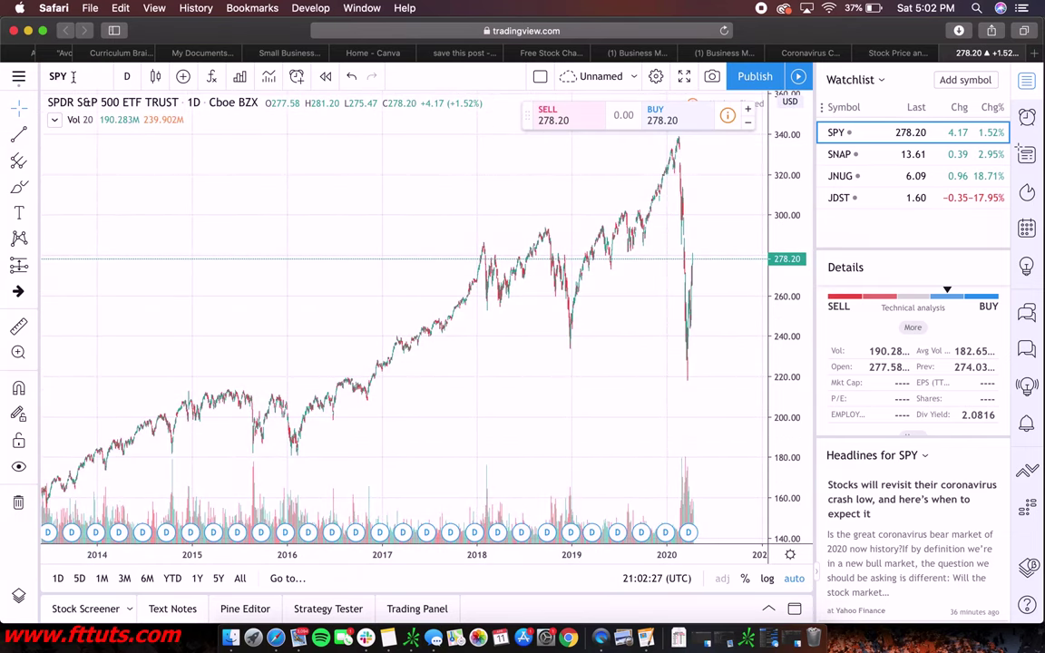
Draw a trend line from about 240 in mid-2014 to about 298 in autumn 2015 on the SPY chart.
click(19, 135)
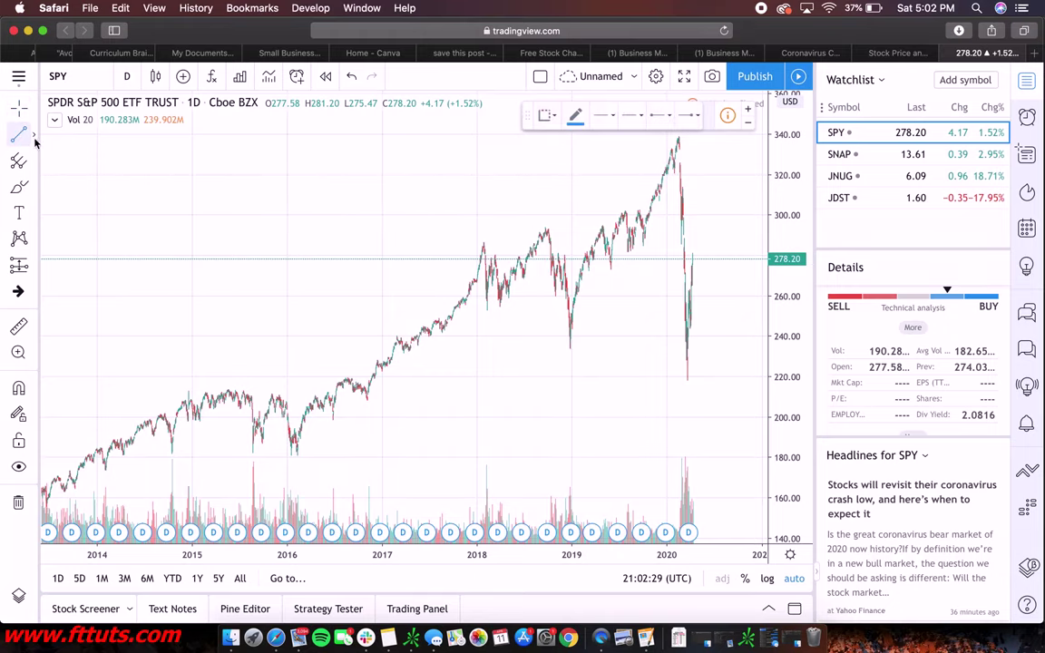
drag(137, 338, 267, 218)
click(163, 303)
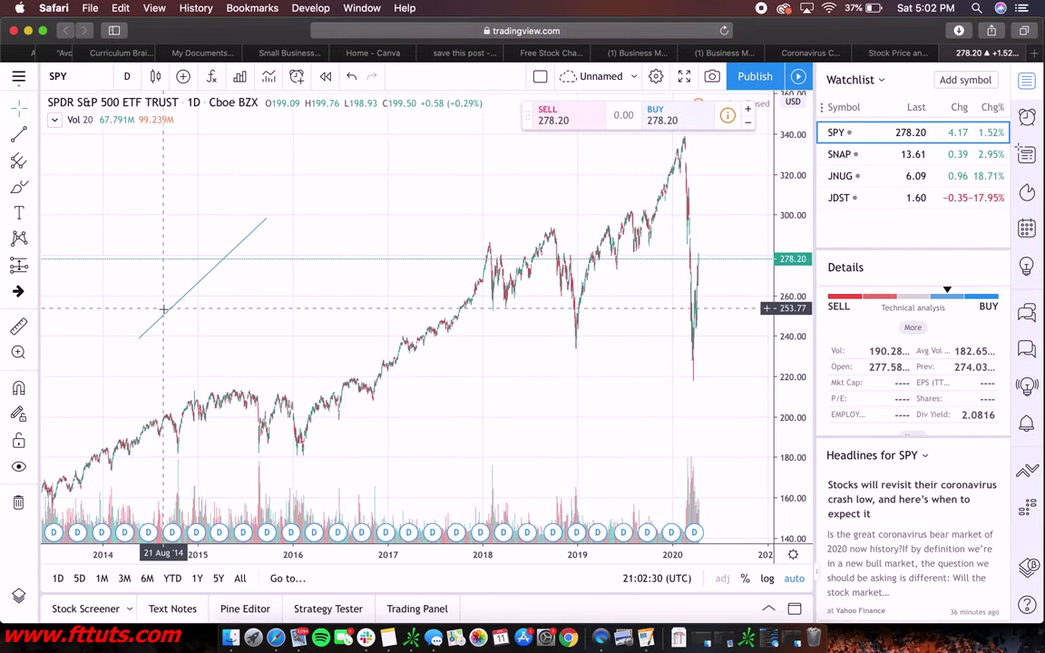
Draw an info line from about 249.47 on 21 Aug '15 to about 297.94 on 30 Aug '16.
click(36, 137)
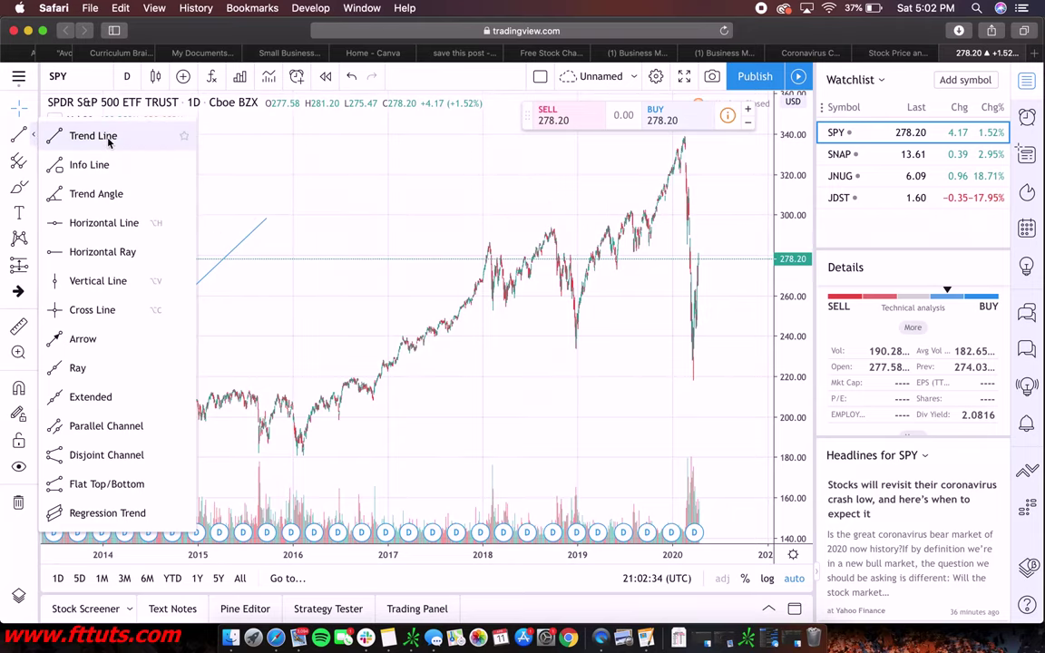
click(95, 164)
click(258, 316)
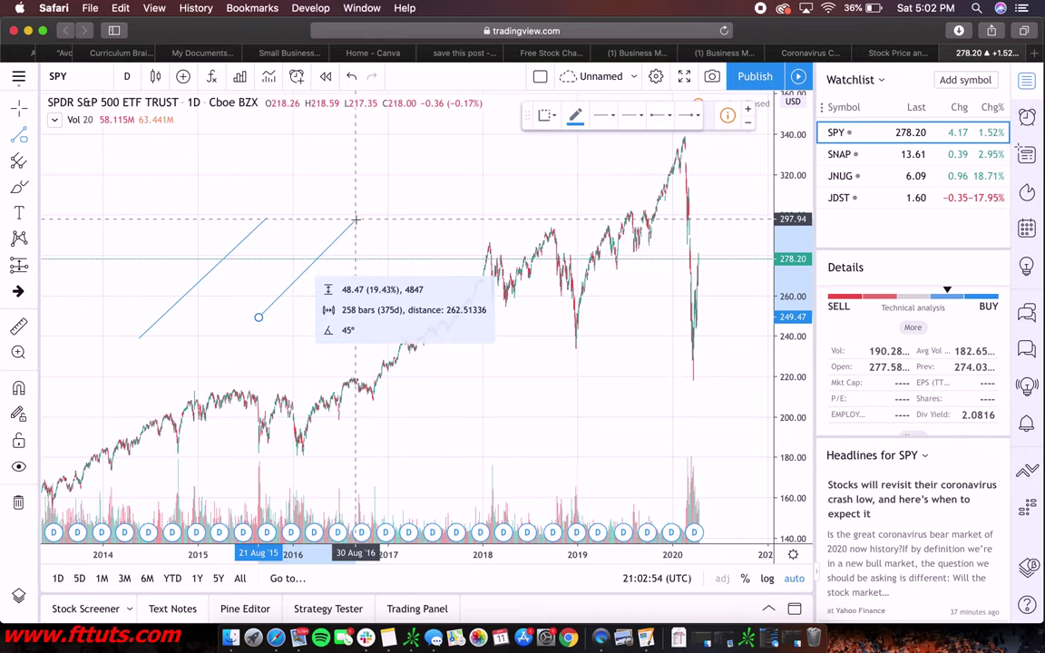
click(355, 219)
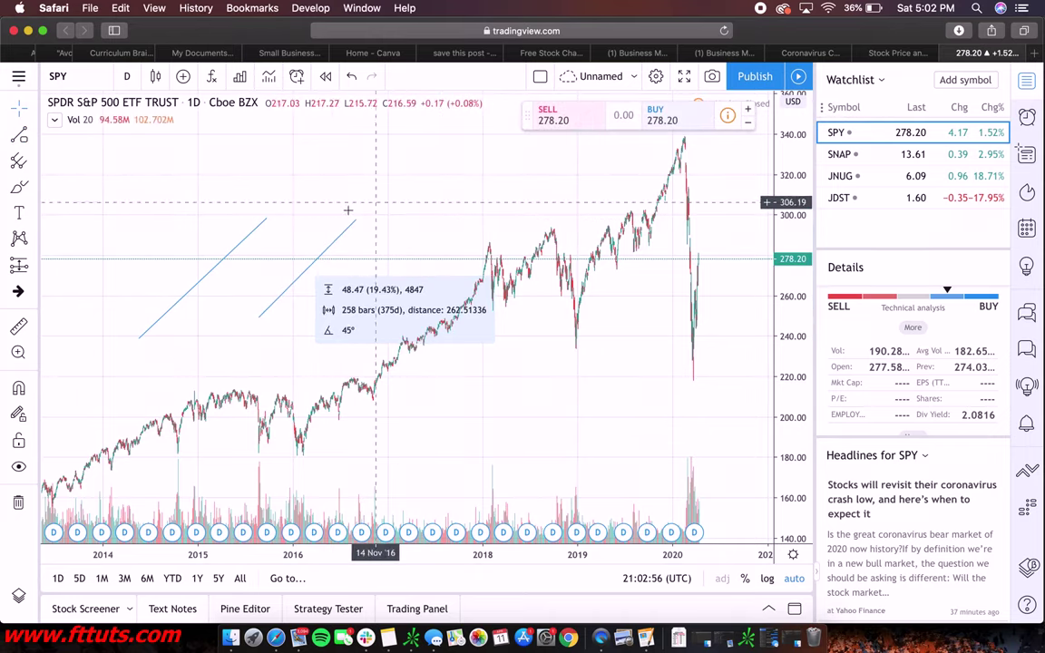
click(403, 338)
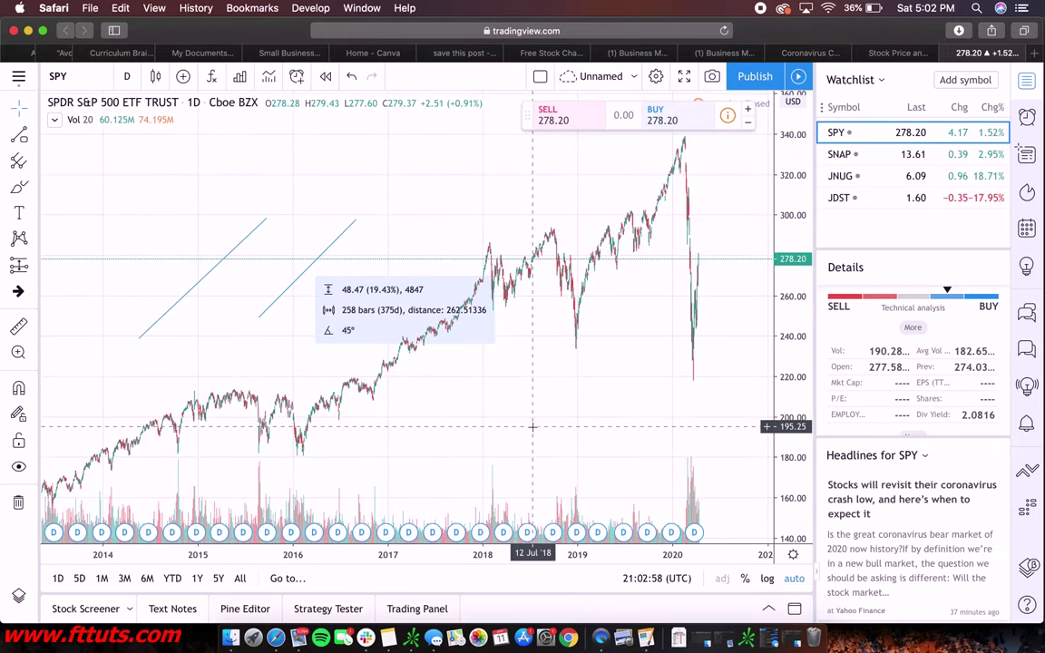
Delete the trend line and the info line from the SPY chart.
mouse_move(359, 329)
mouse_down()
mouse_move(485, 404)
mouse_move(407, 395)
mouse_up()
scroll(409, 394, right, 3)
text(])
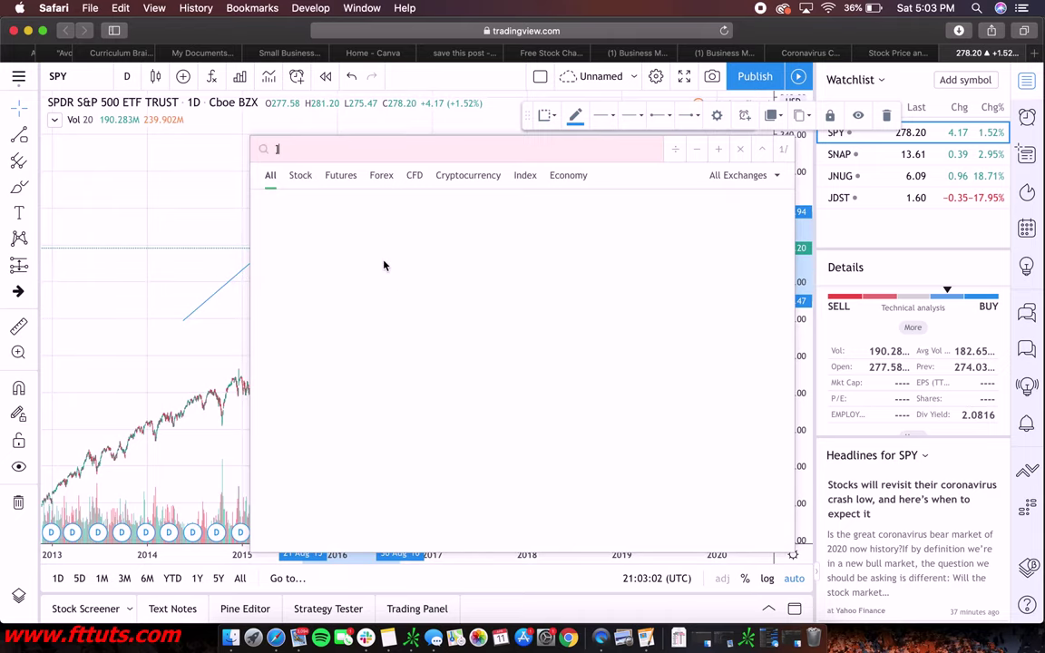
key(BackSpace)
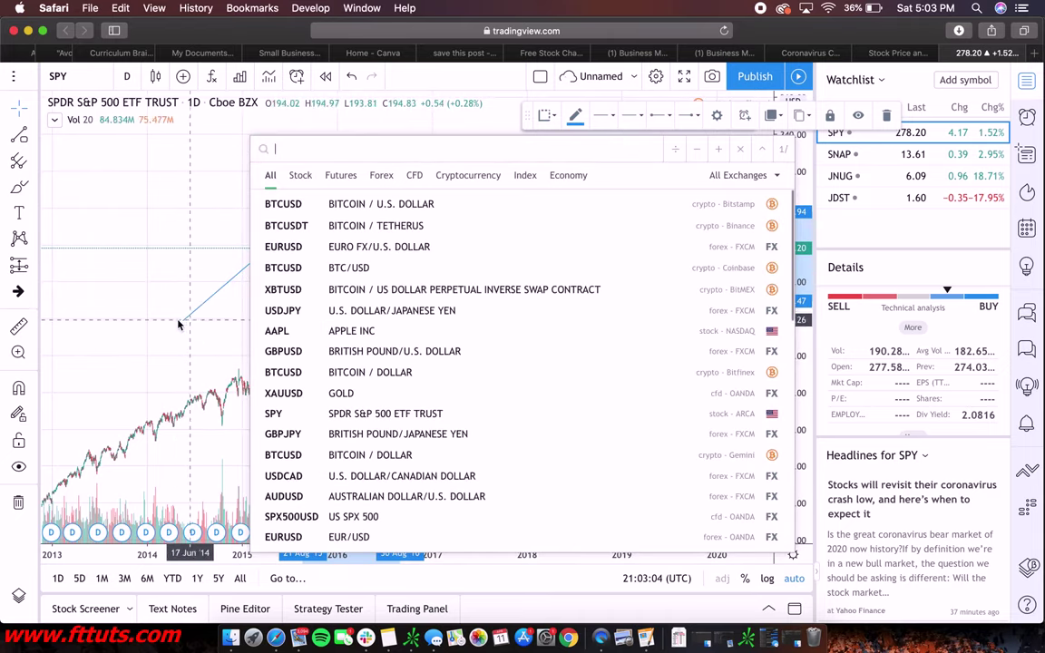
click(177, 322)
click(252, 269)
key(BackSpace)
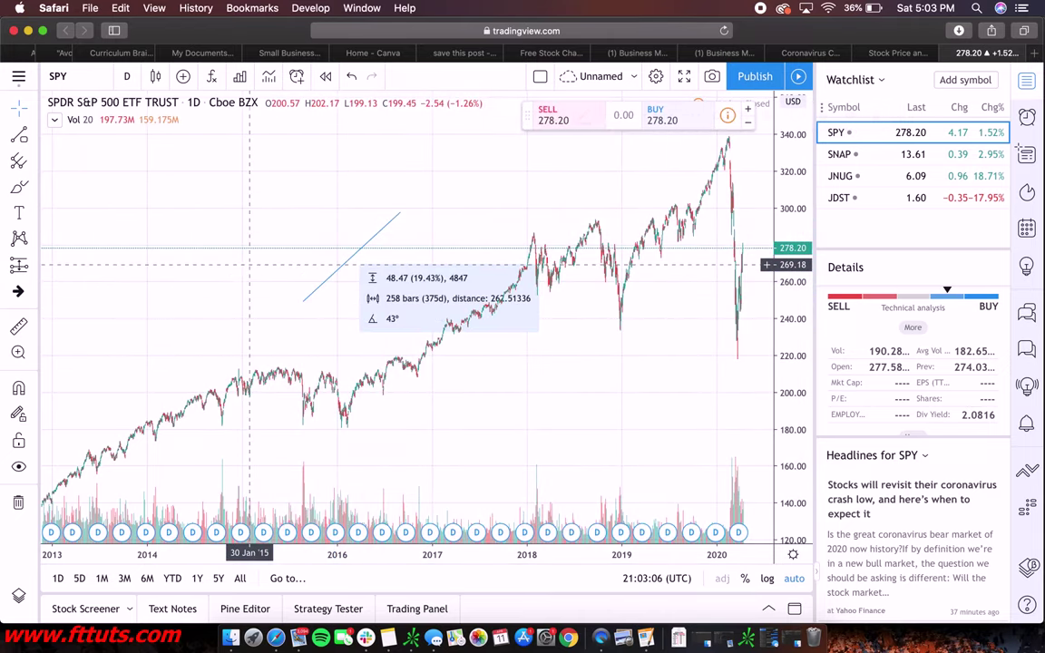
click(348, 262)
key(BackSpace)
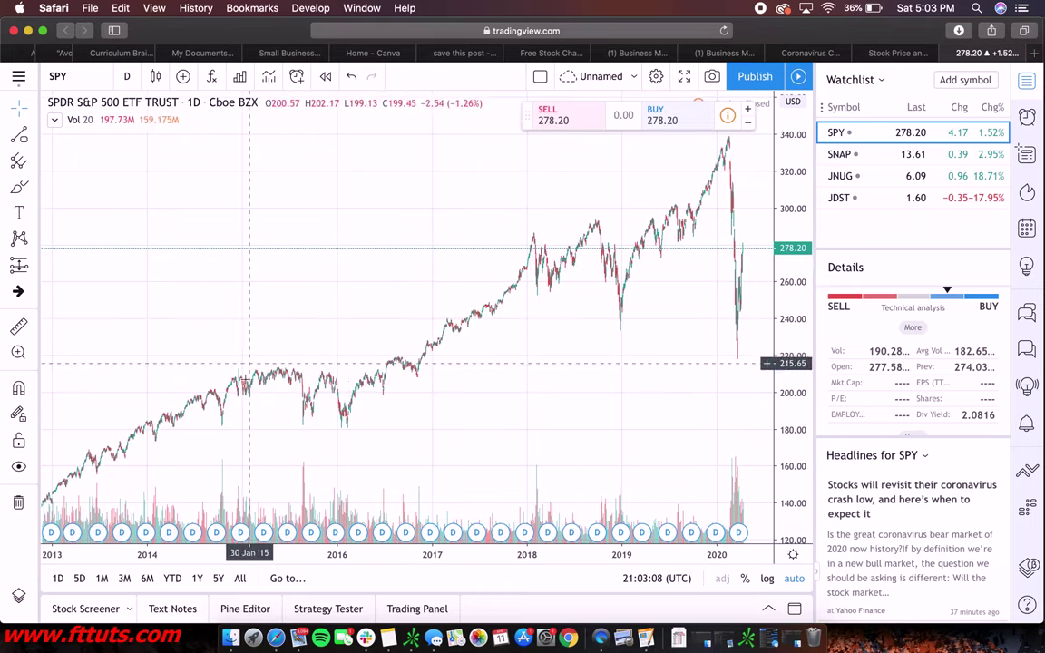
Draw a trend angle of about 40° from 240.45 on 07 Jul '15 to 296.34 on 14 Oct '16.
click(36, 137)
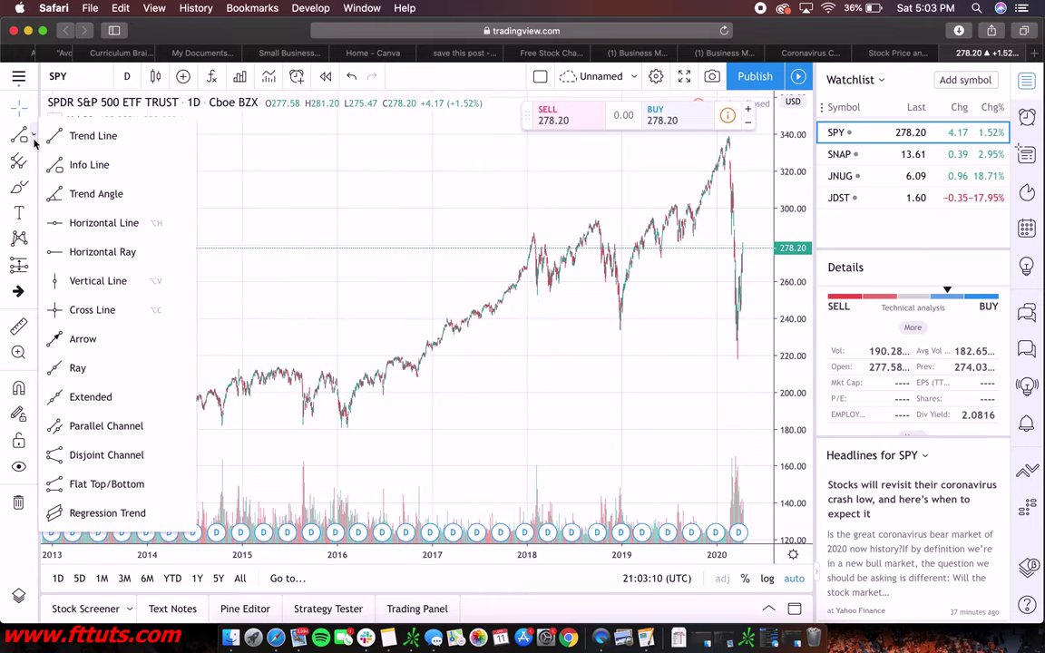
click(325, 203)
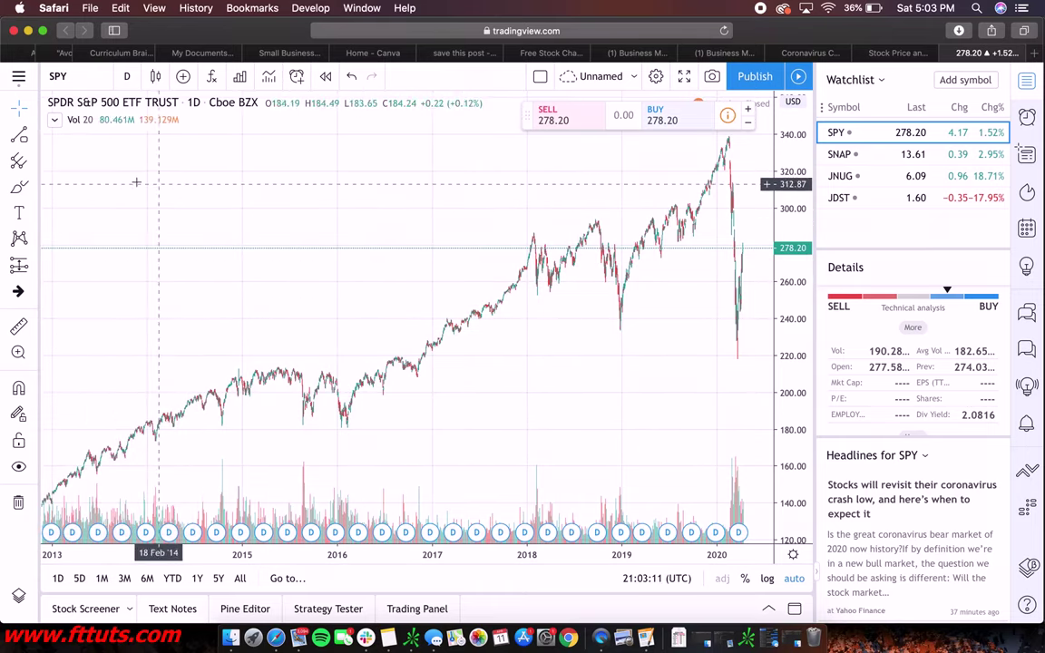
click(34, 140)
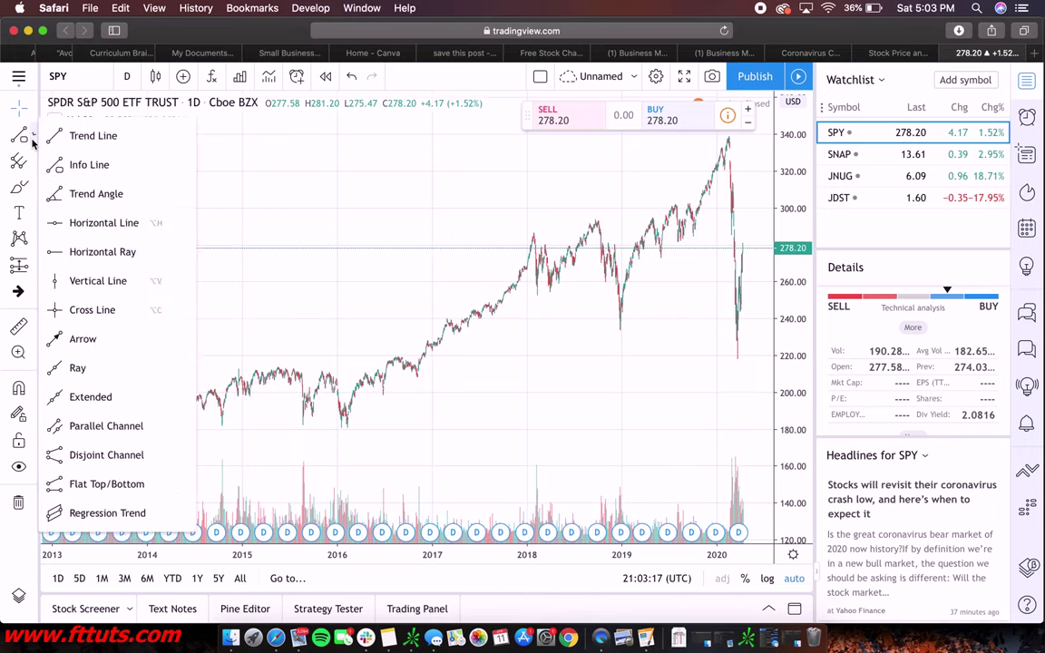
click(126, 196)
click(289, 317)
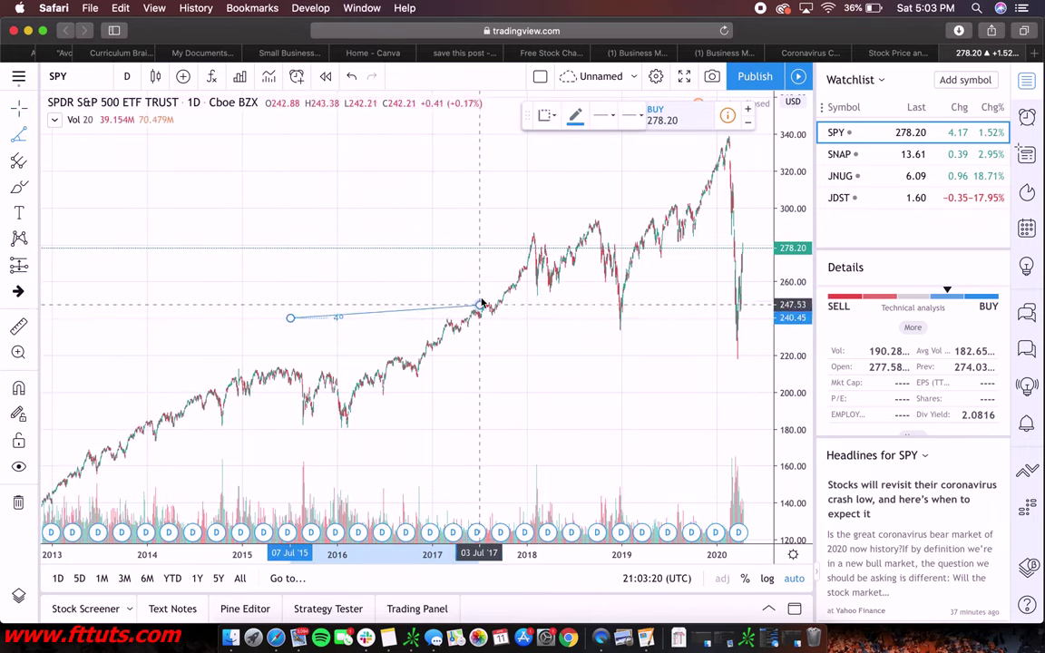
click(107, 146)
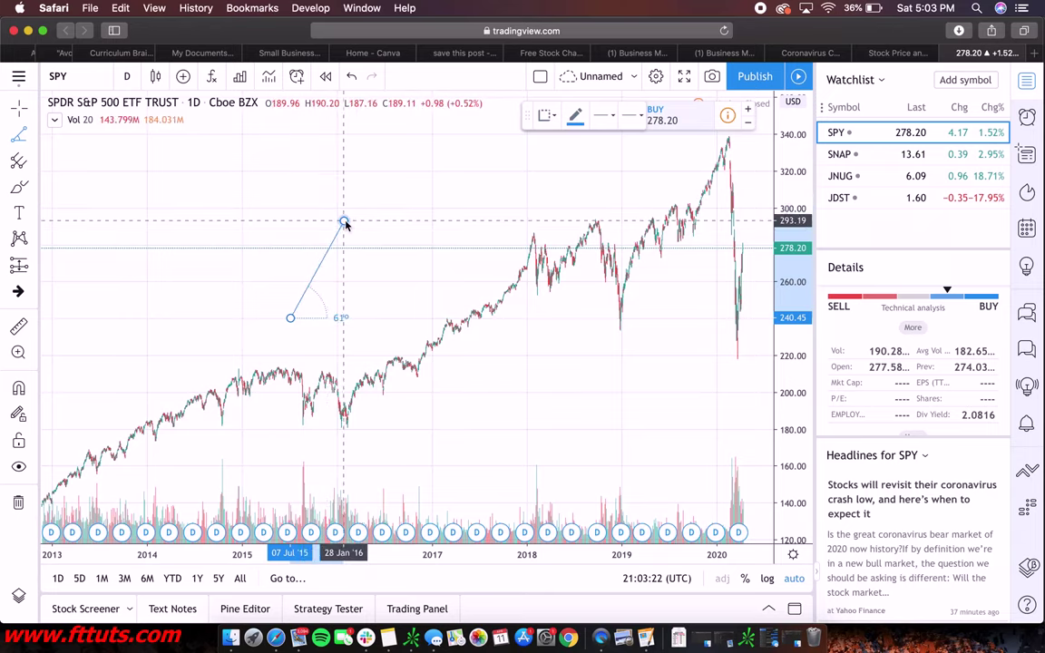
click(413, 215)
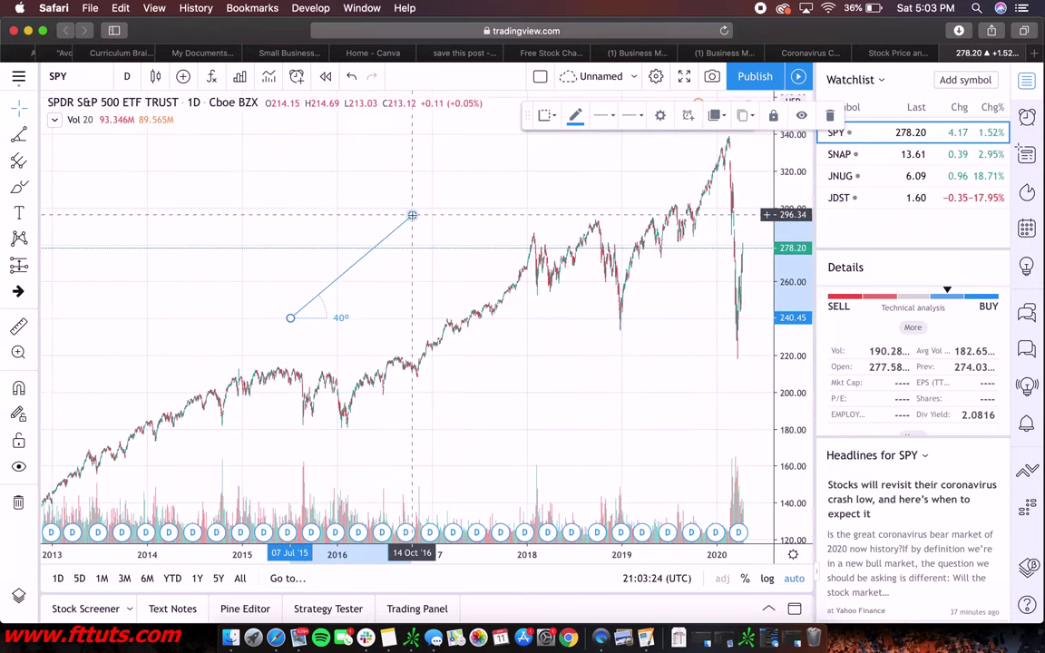
Draw a second trend angle starting near 242.81 on 29 Jan '14, and undo both trend angle drawings.
click(18, 134)
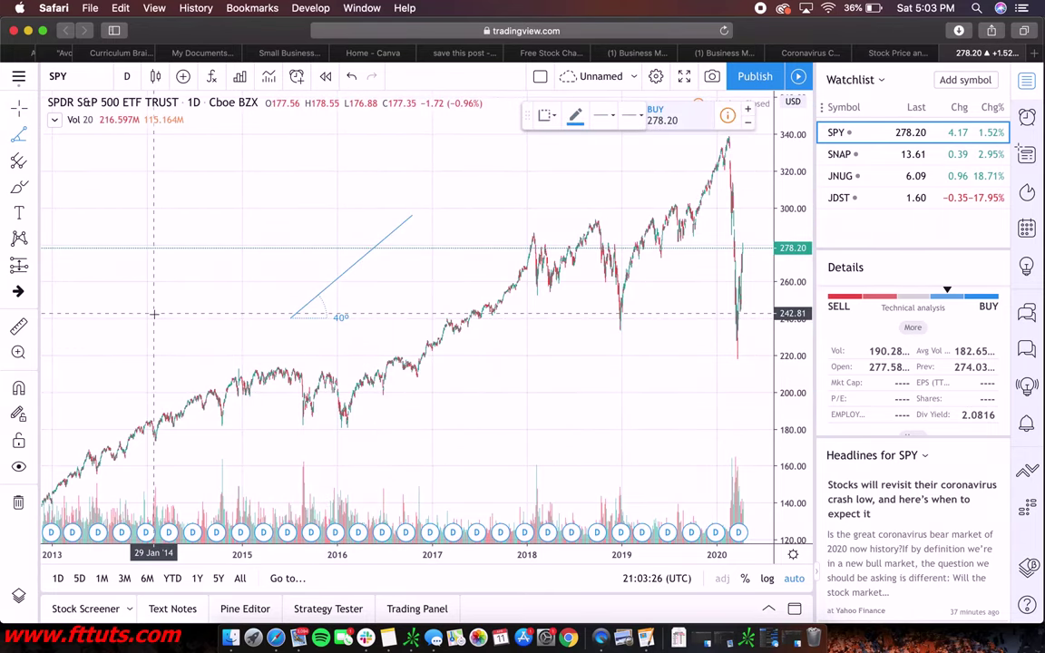
click(154, 314)
click(287, 178)
key(super+z)
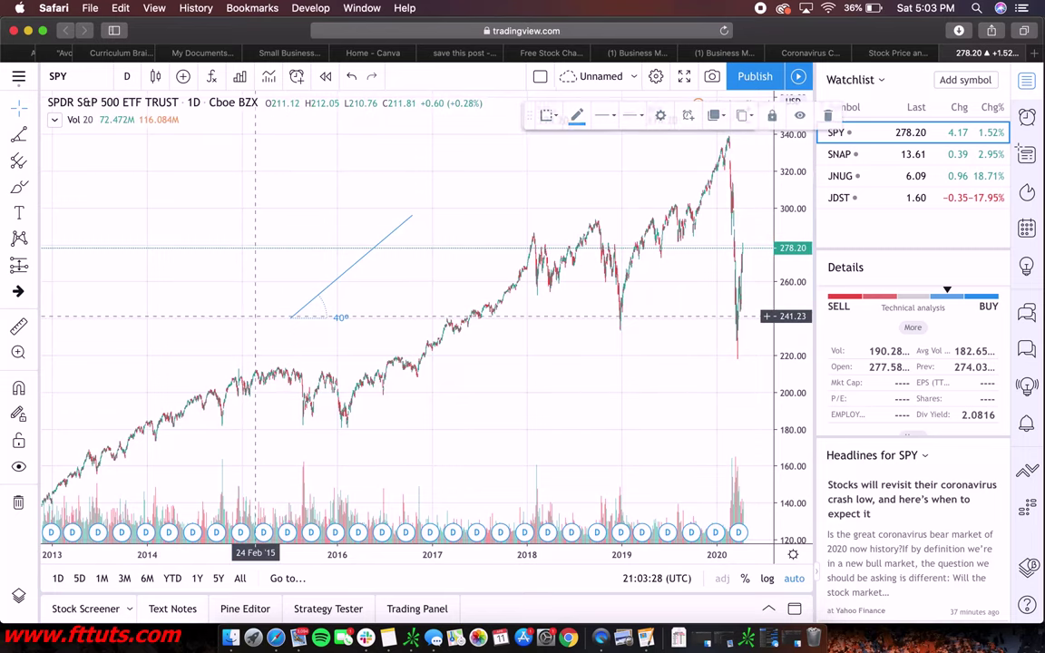
key(super+z)
Place a horizontal line at about 237.30 and move it up to about 297.52.
click(32, 134)
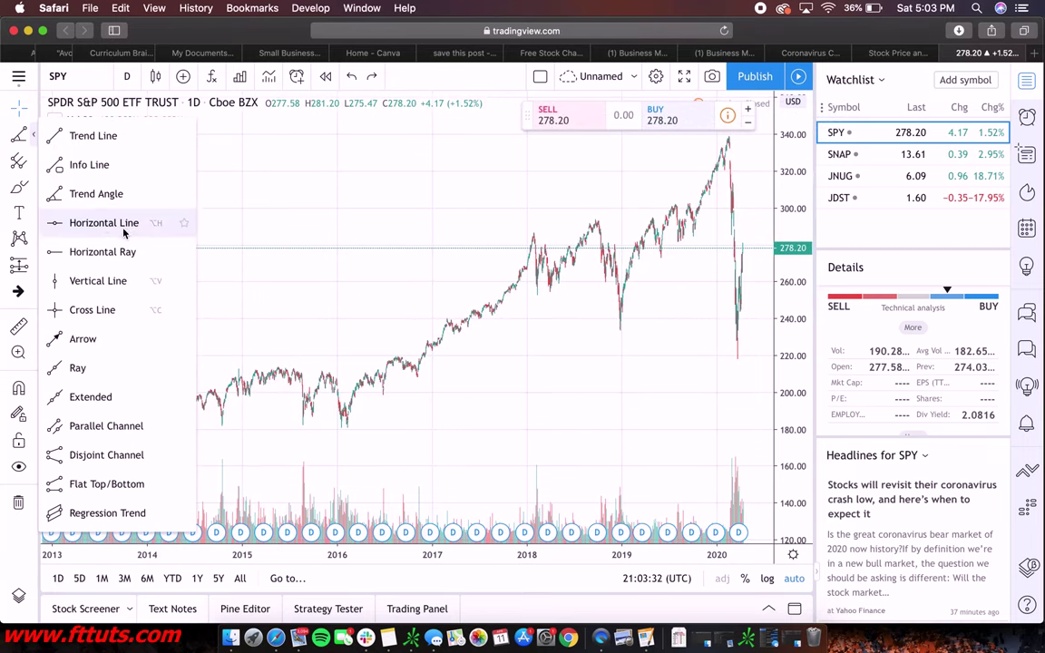
click(125, 223)
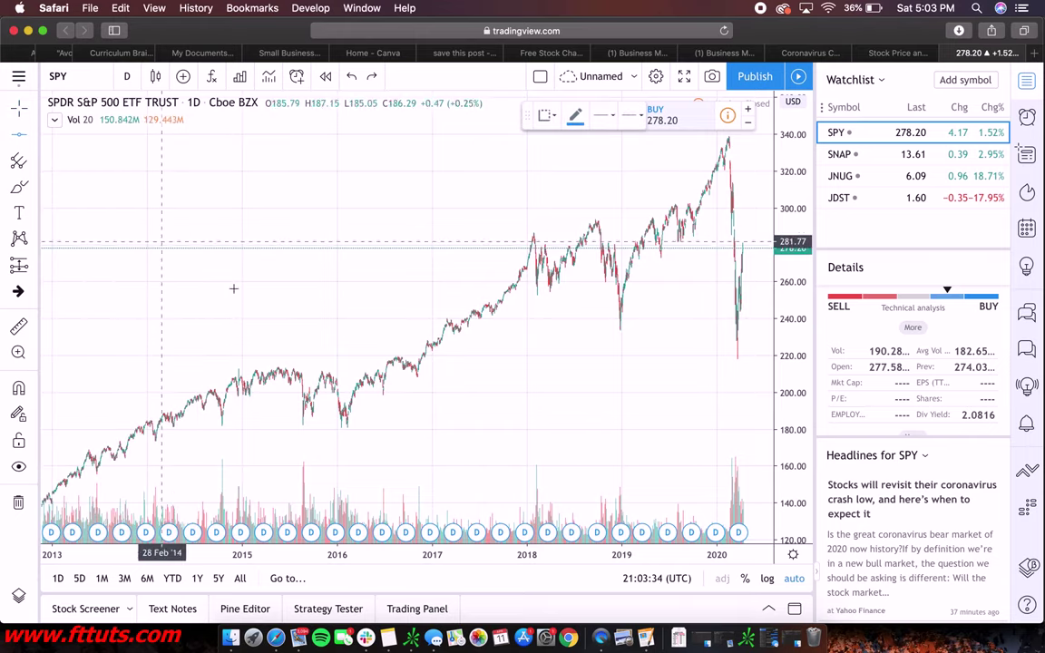
click(408, 323)
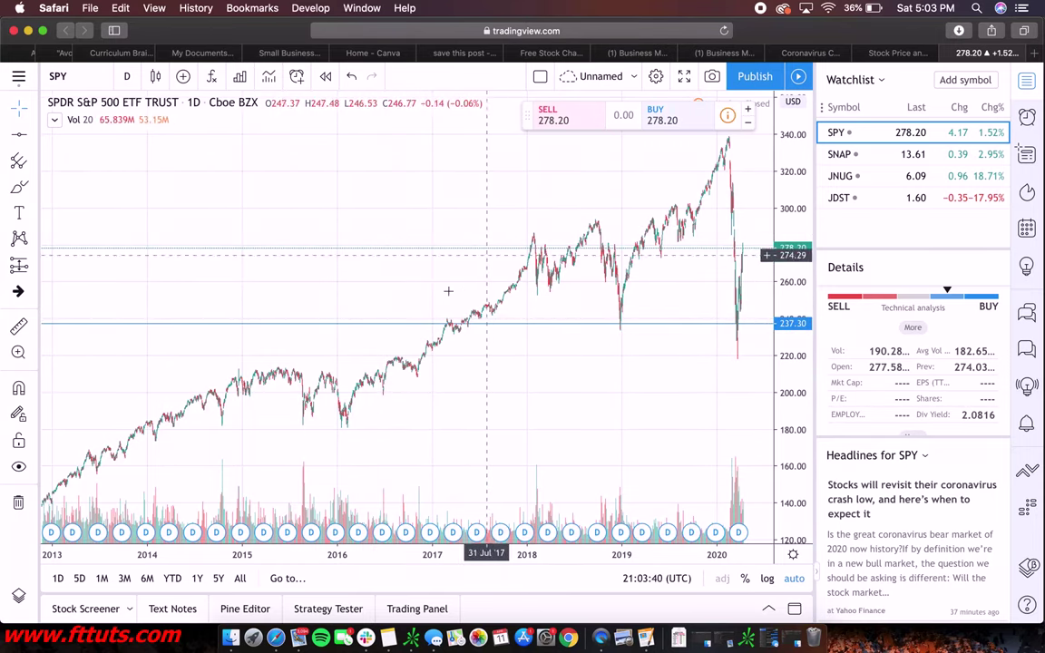
mouse_move(399, 328)
mouse_down()
mouse_move(419, 242)
mouse_move(462, 335)
mouse_move(394, 288)
mouse_move(480, 212)
mouse_up()
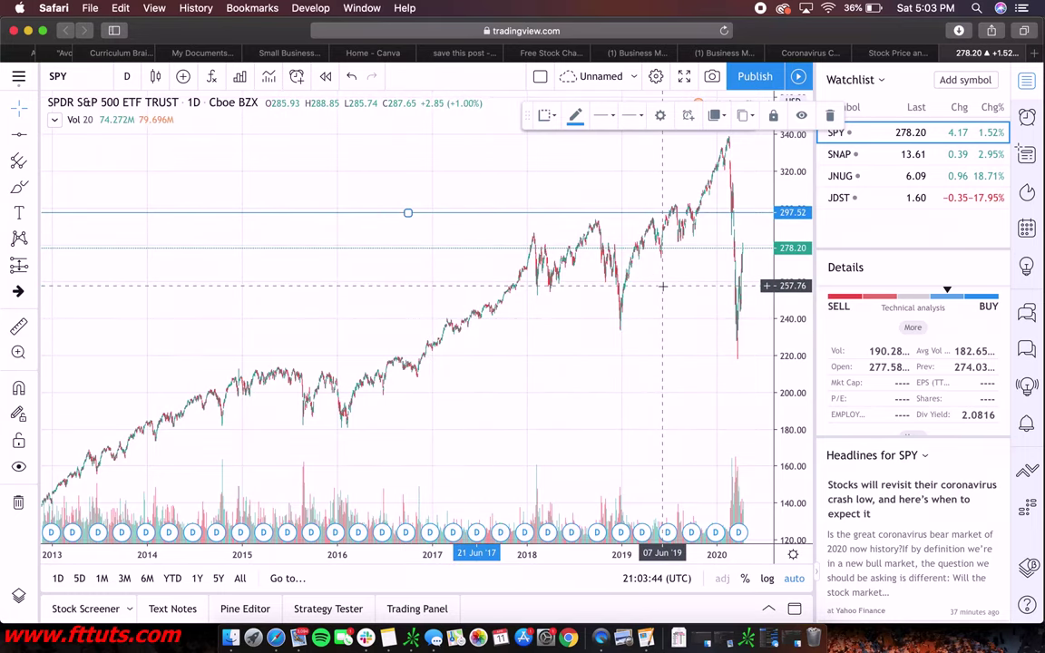
Delete the horizontal line from the SPY chart.
click(382, 214)
key(Delete)
key(BackSpace)
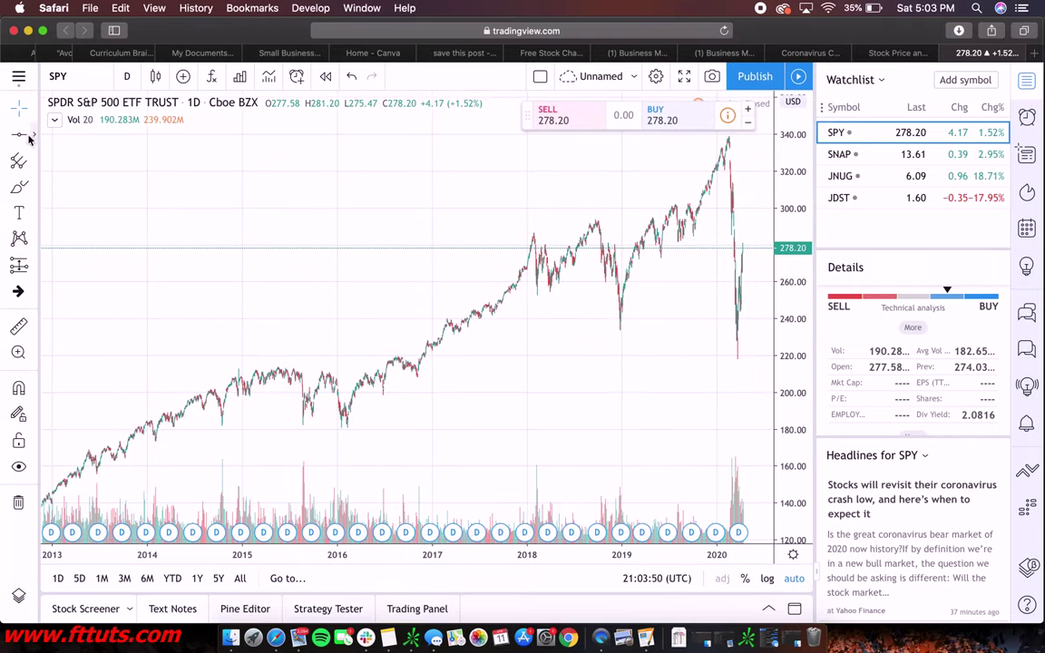
Try a vertical line placed at 08 Jun '17 and shifted to about mid-May 2018, and remove it from the chart.
click(31, 136)
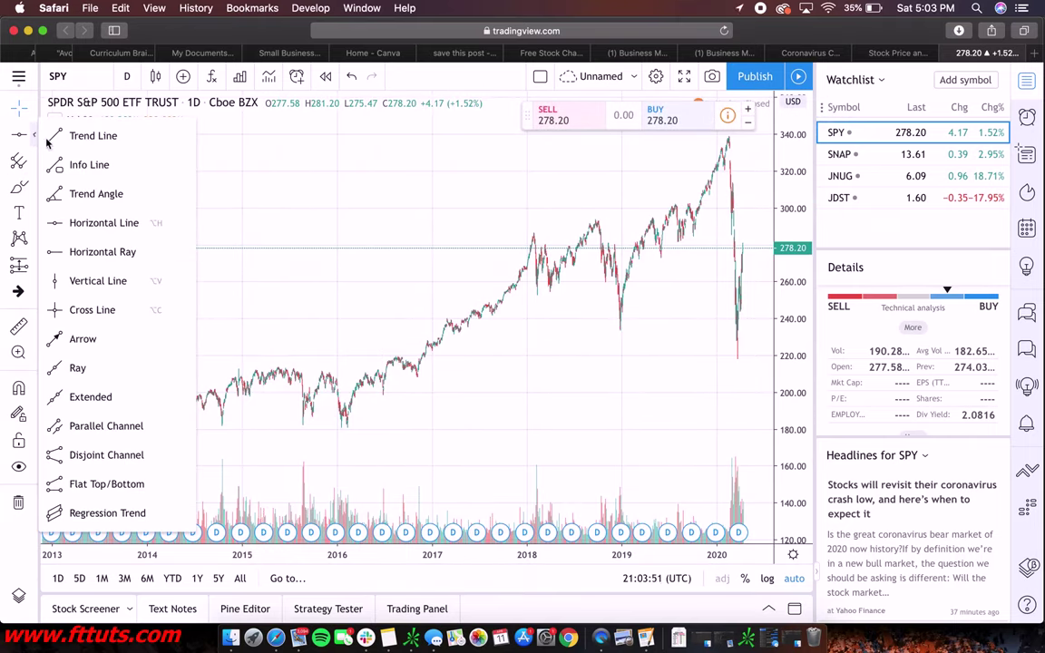
click(123, 278)
click(474, 316)
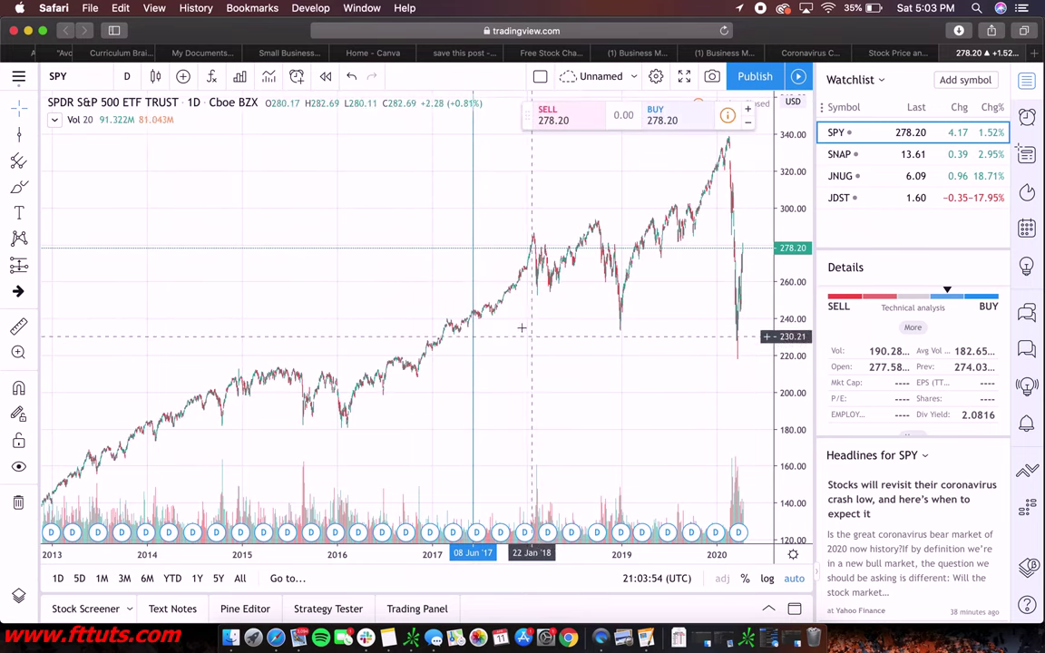
drag(475, 268, 561, 317)
click(616, 370)
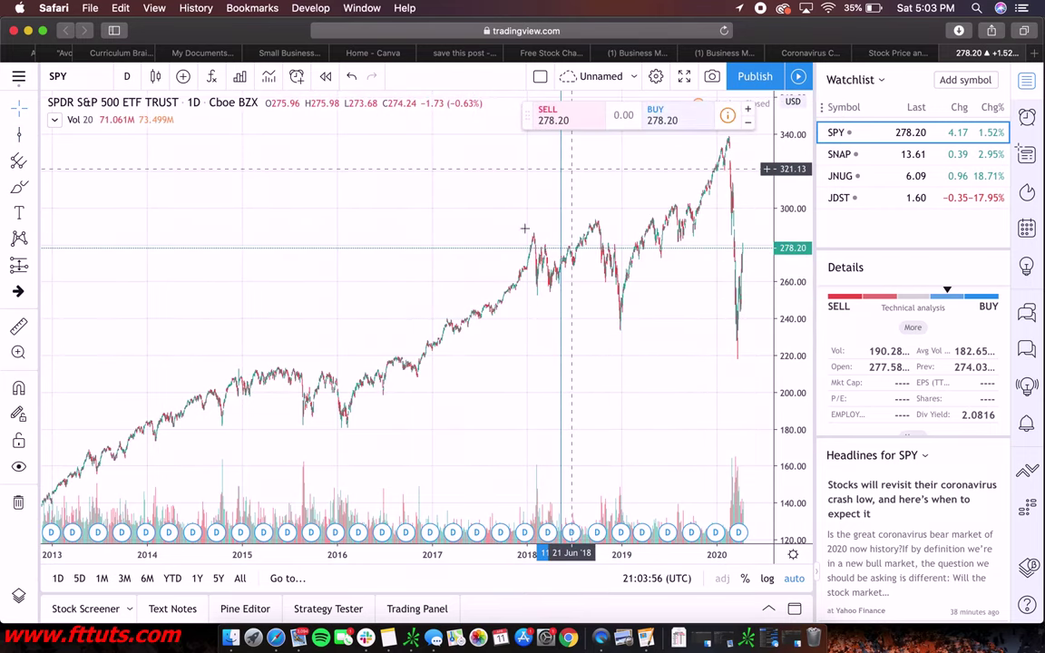
click(560, 280)
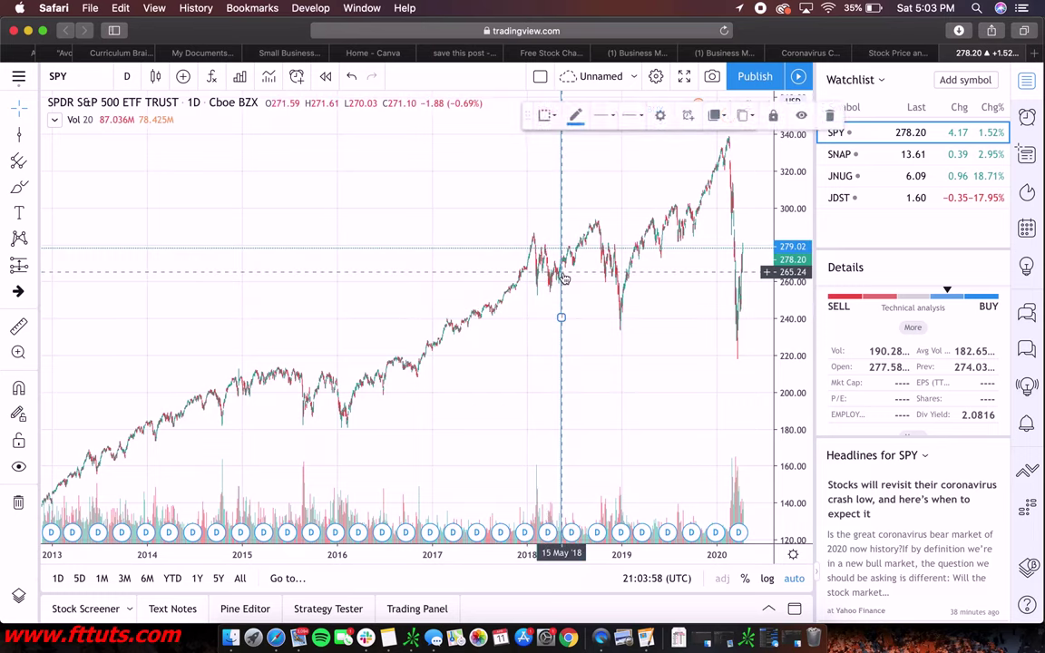
key(Delete)
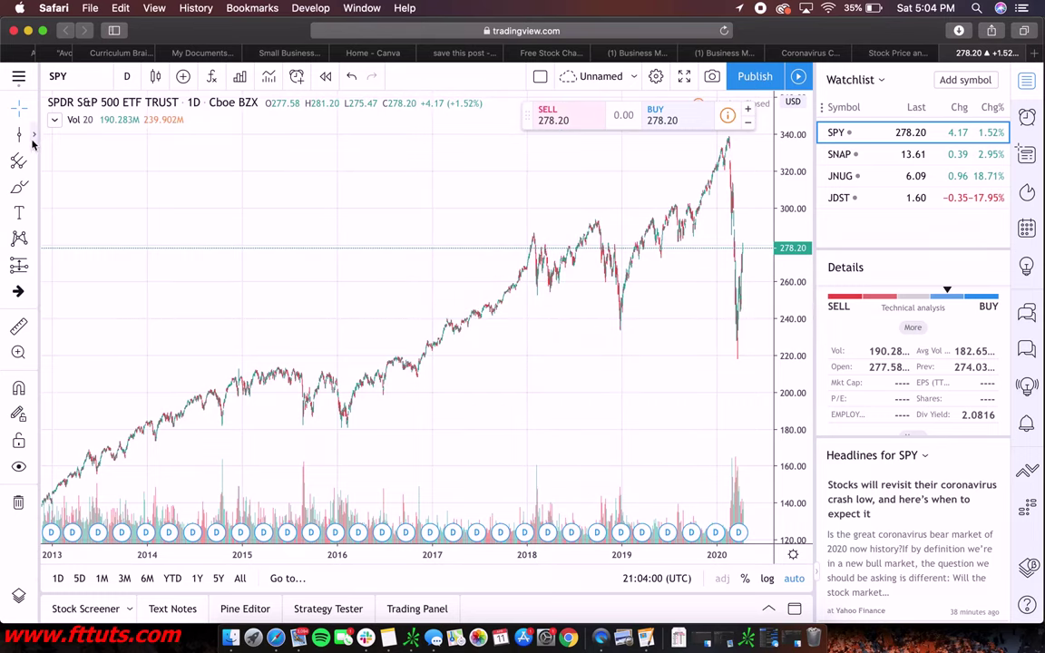
Draw a regression trend covering about February to March 2016, and extend its start back to about July 2015.
click(33, 140)
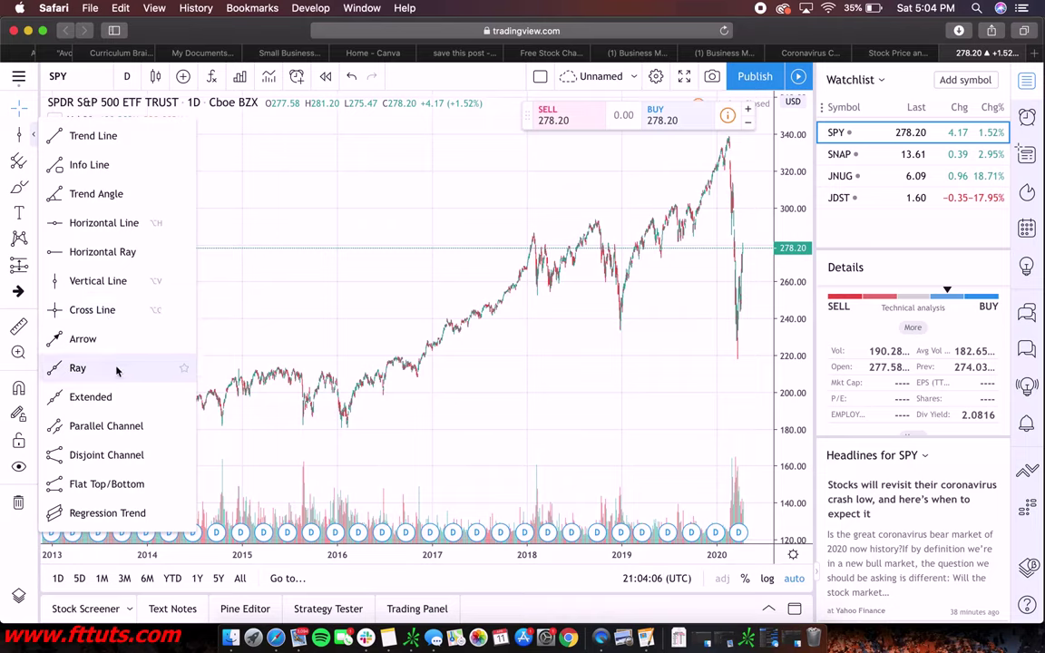
click(100, 512)
click(346, 424)
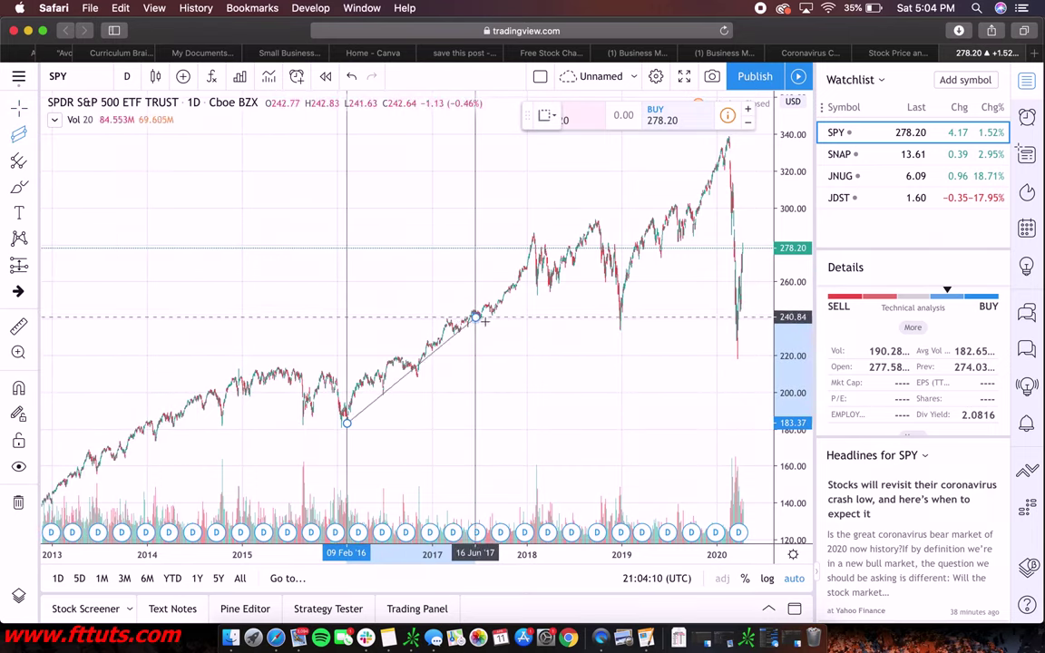
click(358, 399)
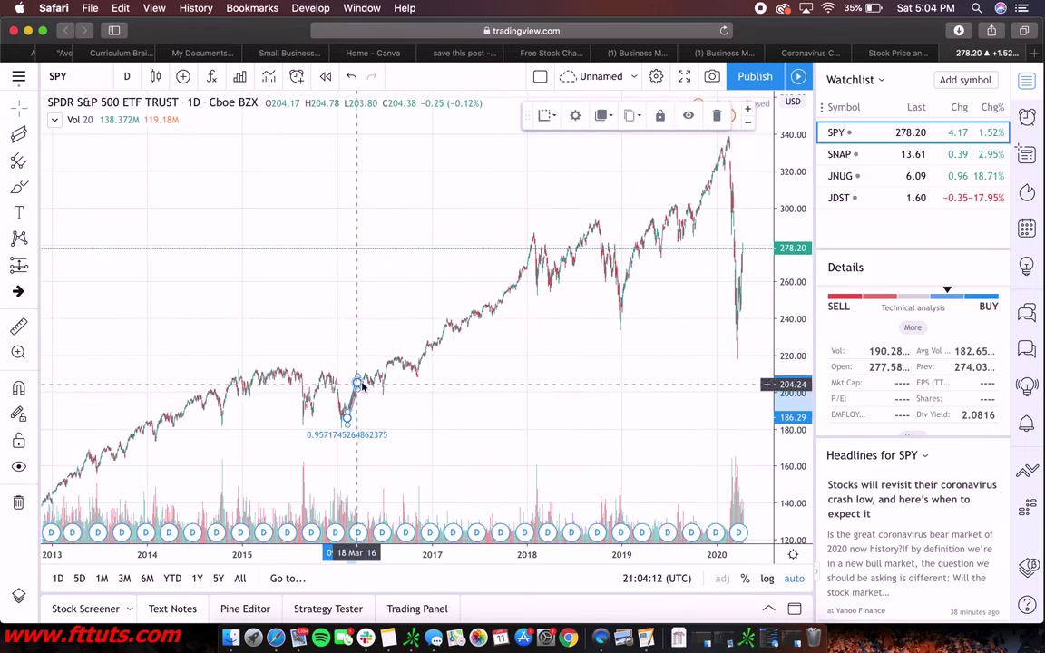
drag(347, 419, 296, 394)
click(354, 434)
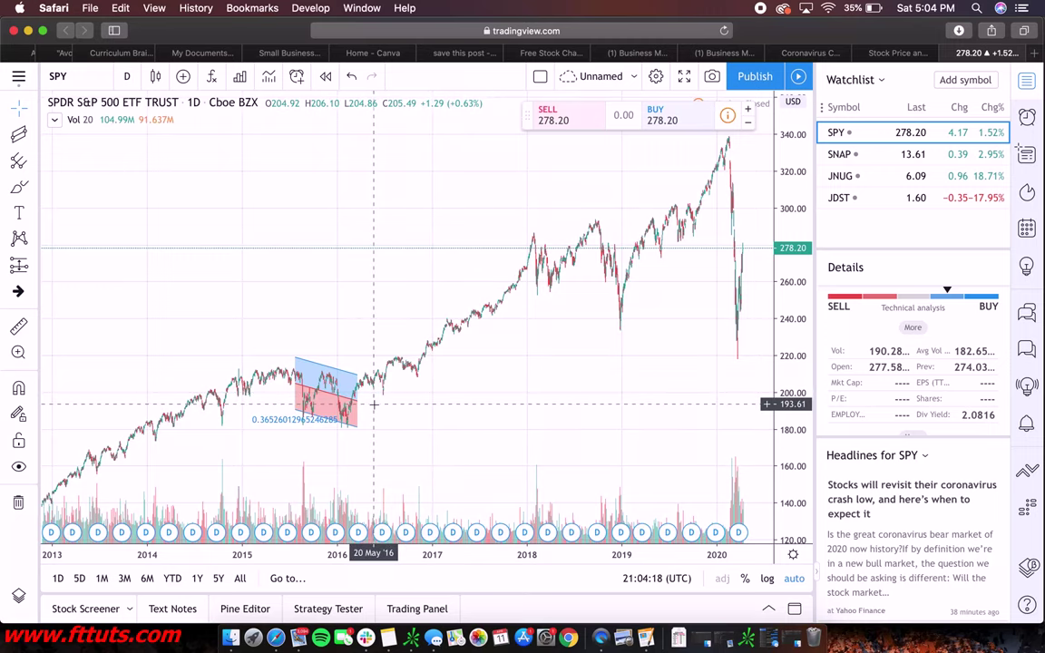
Examine the regression trend channel and SPY's candles up close over 2015 to mid-2016.
scroll(374, 404, up, 5)
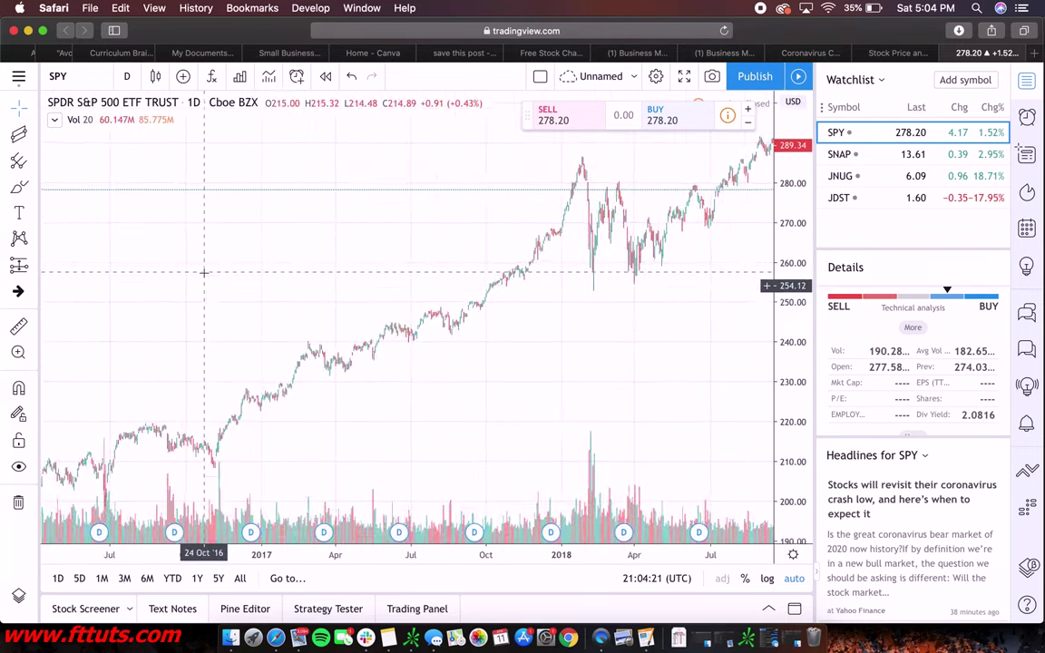
scroll(205, 273, up, 5)
drag(204, 273, 702, 253)
drag(226, 238, 728, 222)
drag(562, 217, 775, 212)
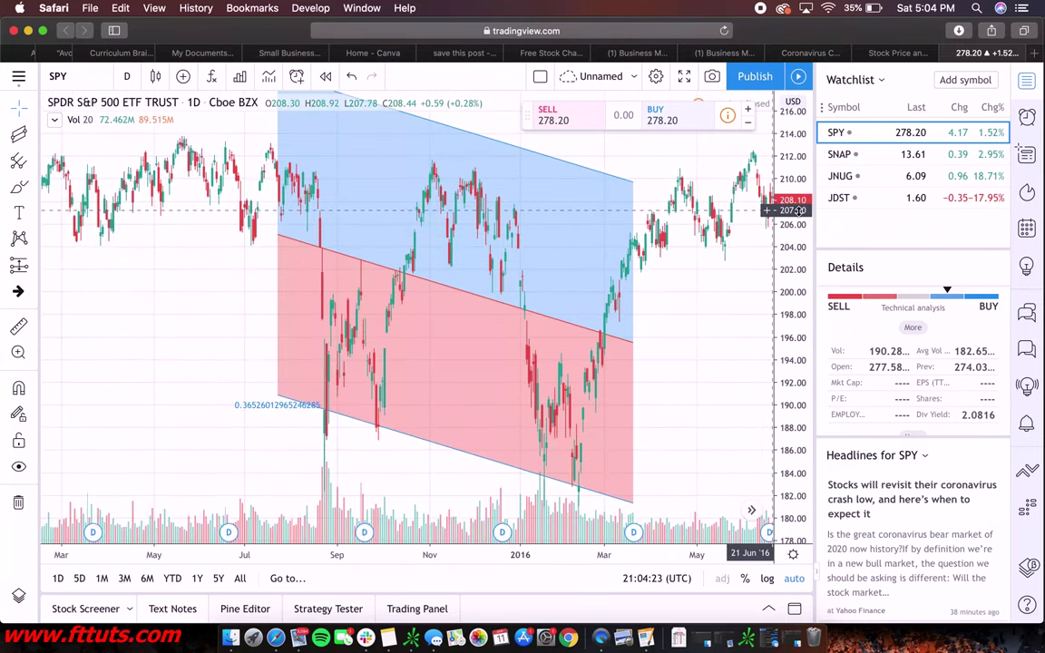
scroll(93, 277, left, 4)
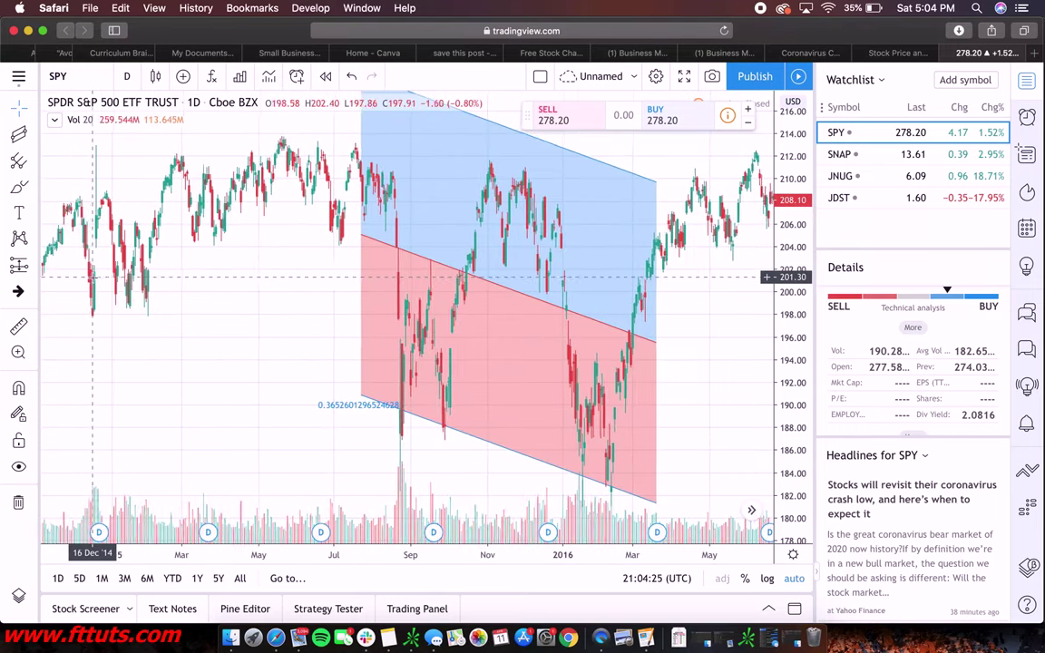
Try a second regression trend on SPY from 27 May '16 to 09 Sep '16, and remove it from the chart.
scroll(92, 276, down, 5)
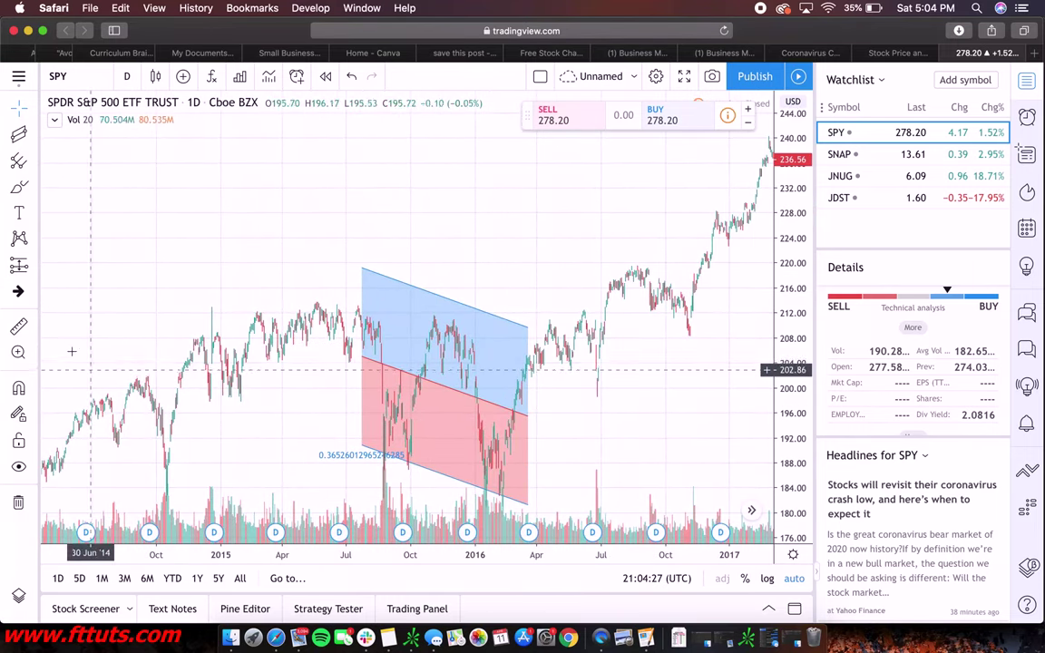
click(13, 136)
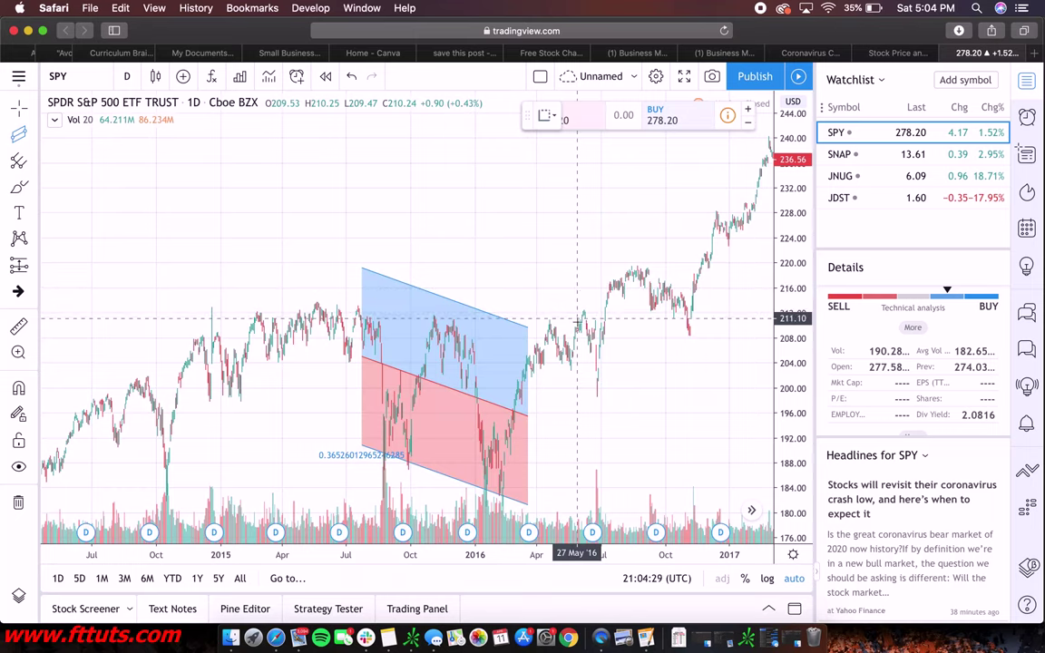
click(577, 324)
click(650, 272)
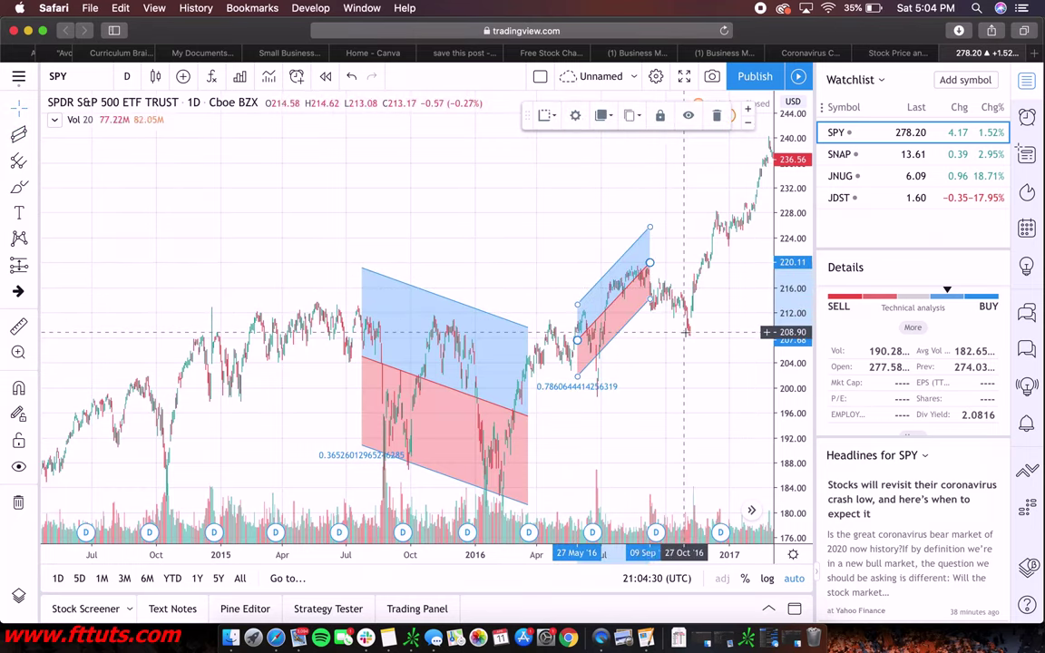
click(685, 332)
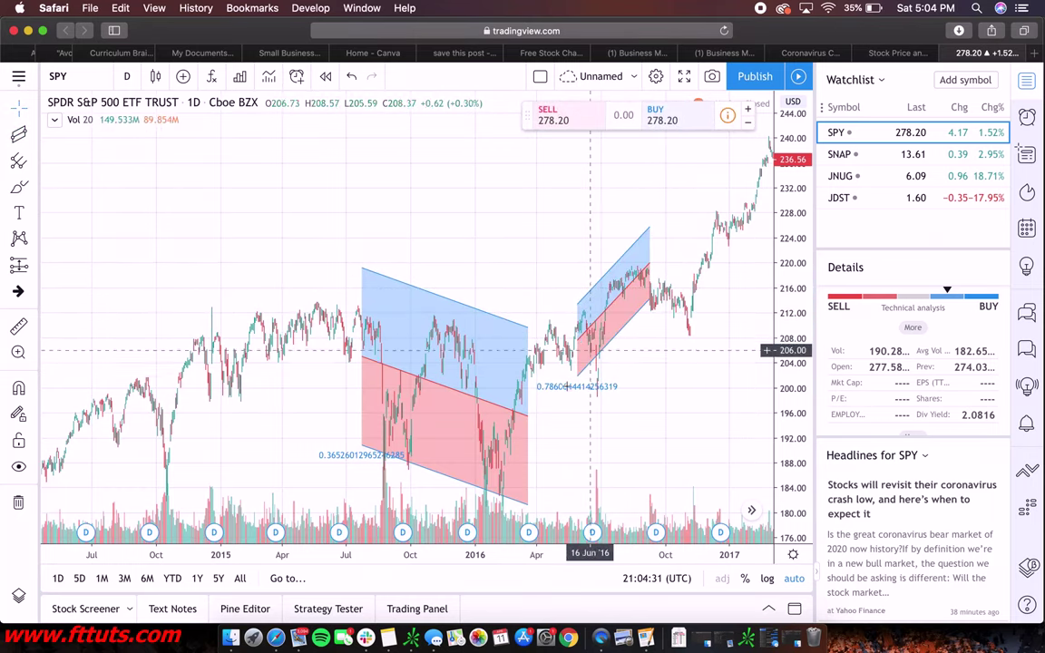
click(649, 230)
drag(649, 227, 660, 283)
Try a Fib Channel on SPY's recent data through 06 Feb '18, 28 Sep '18 and 10 Jan '19, shift its third point, and delete it.
drag(245, 296, 413, 296)
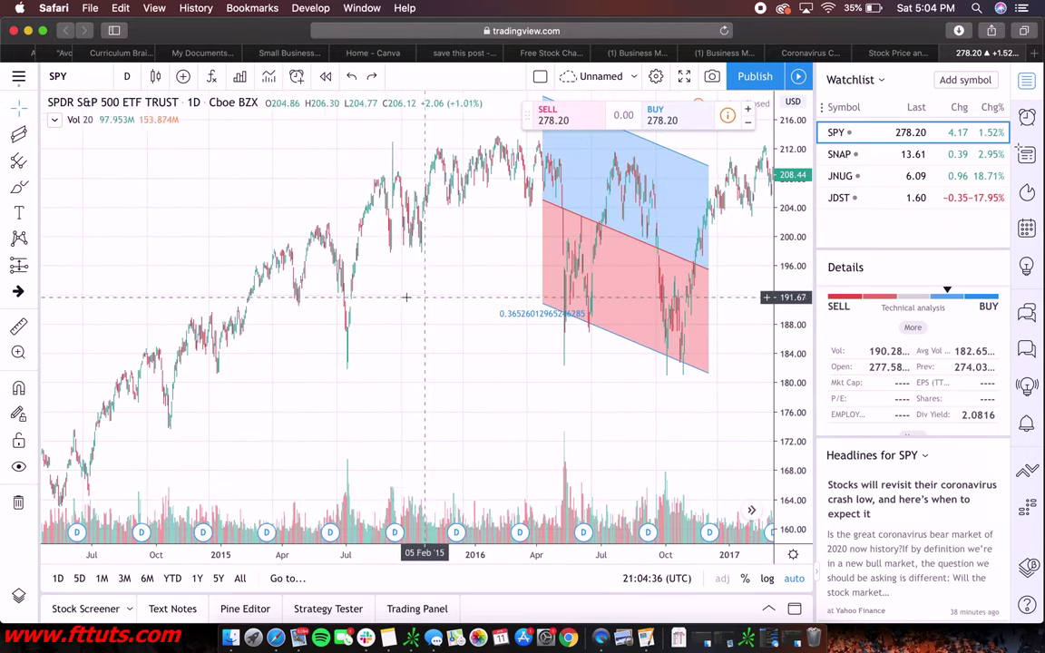
scroll(579, 297, up, 3)
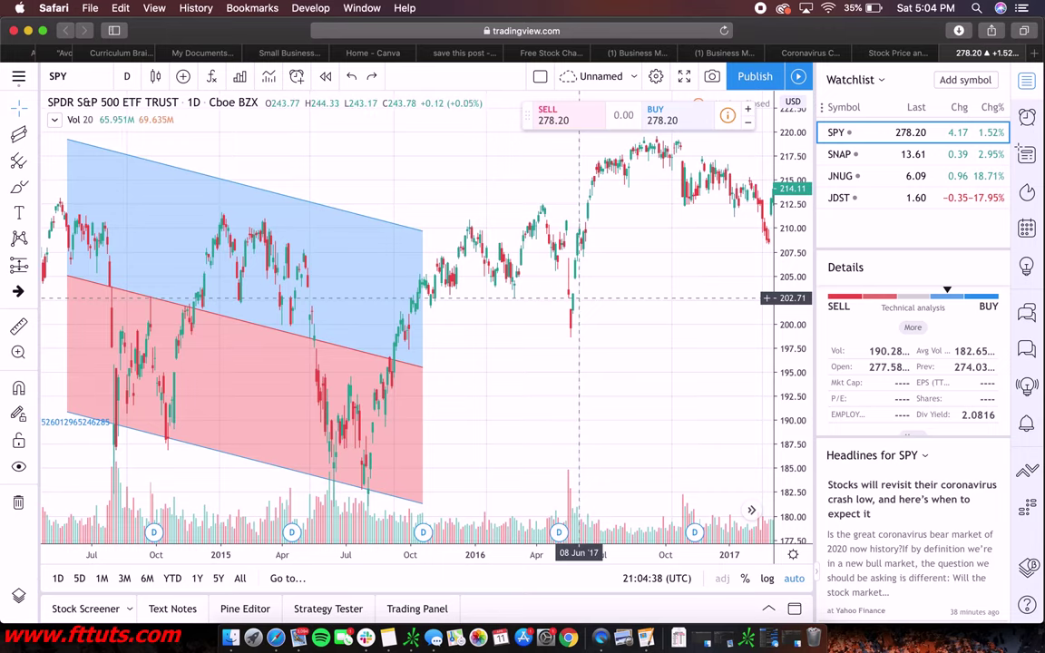
scroll(351, 383, right, 5)
scroll(350, 383, down, 4)
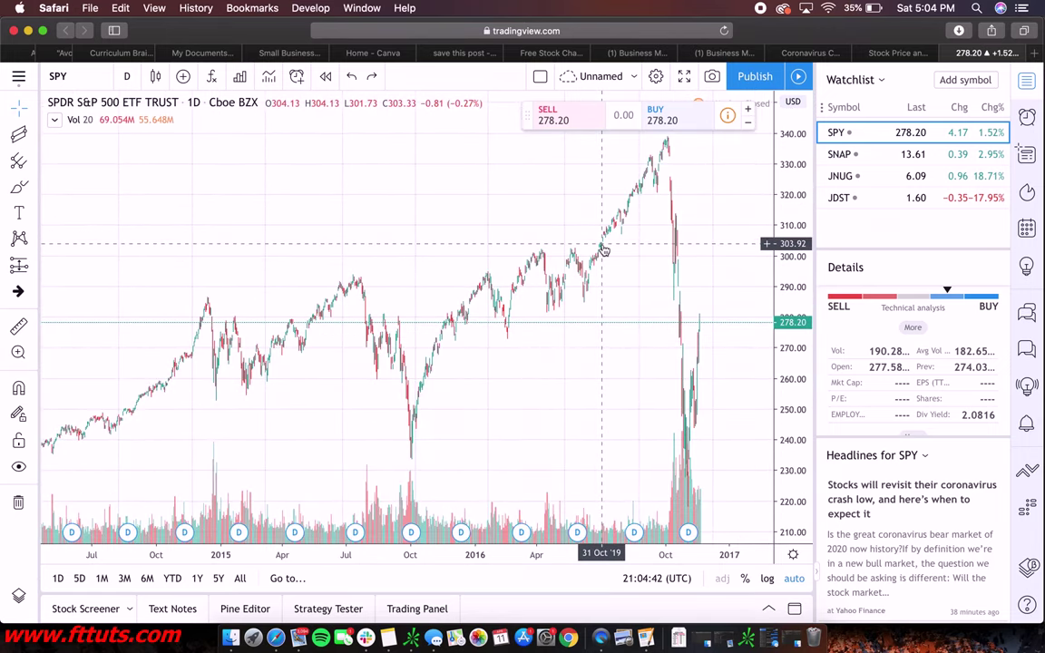
scroll(540, 334, down, 1)
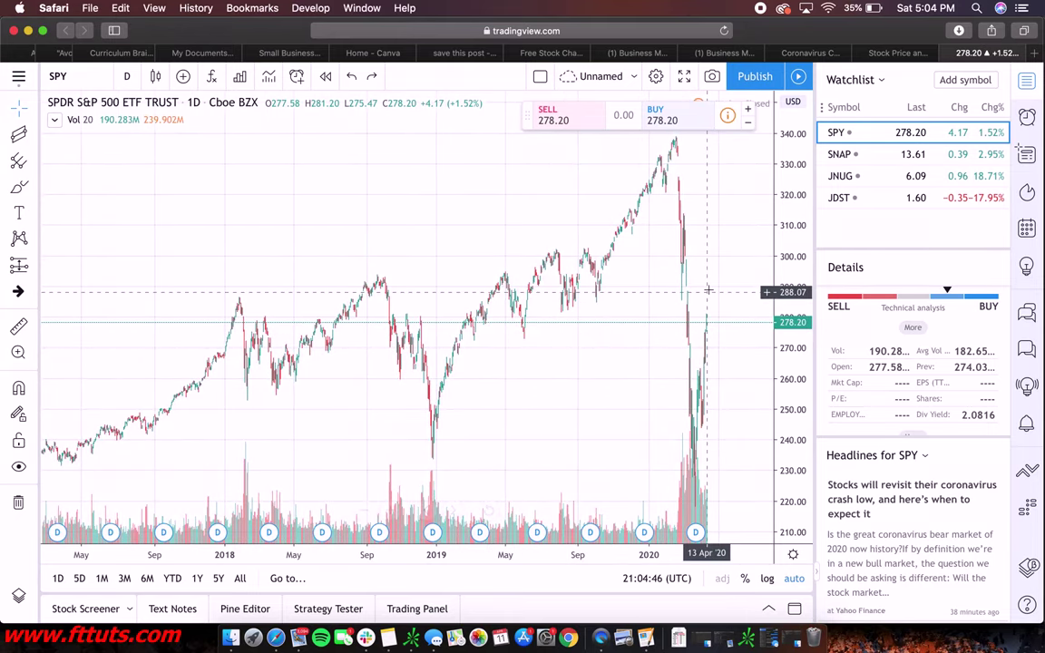
click(32, 163)
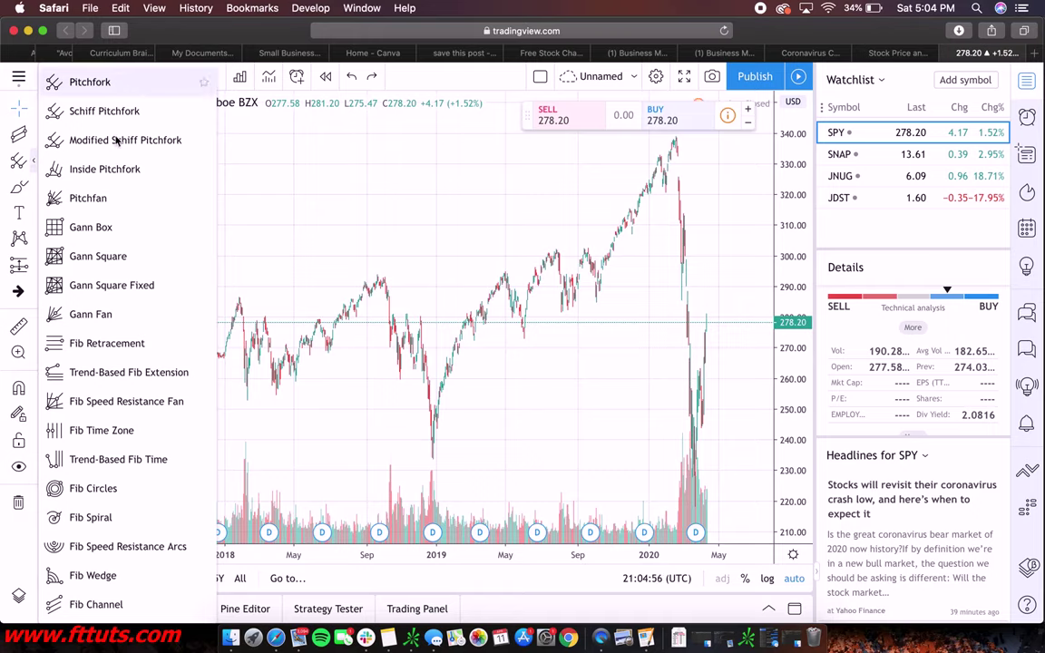
click(137, 606)
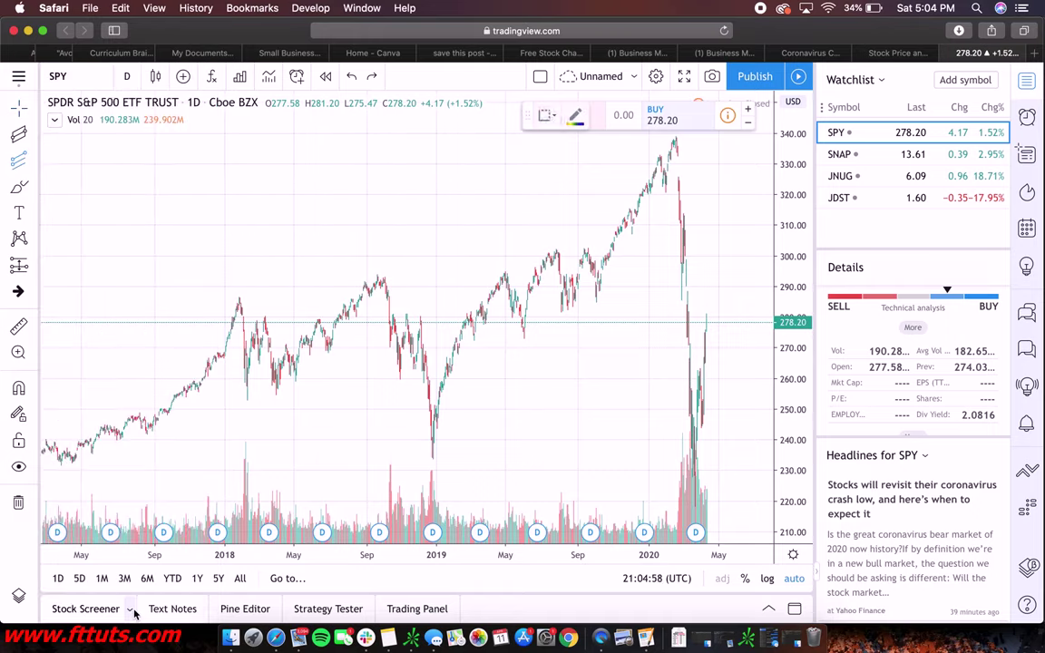
click(245, 351)
click(382, 281)
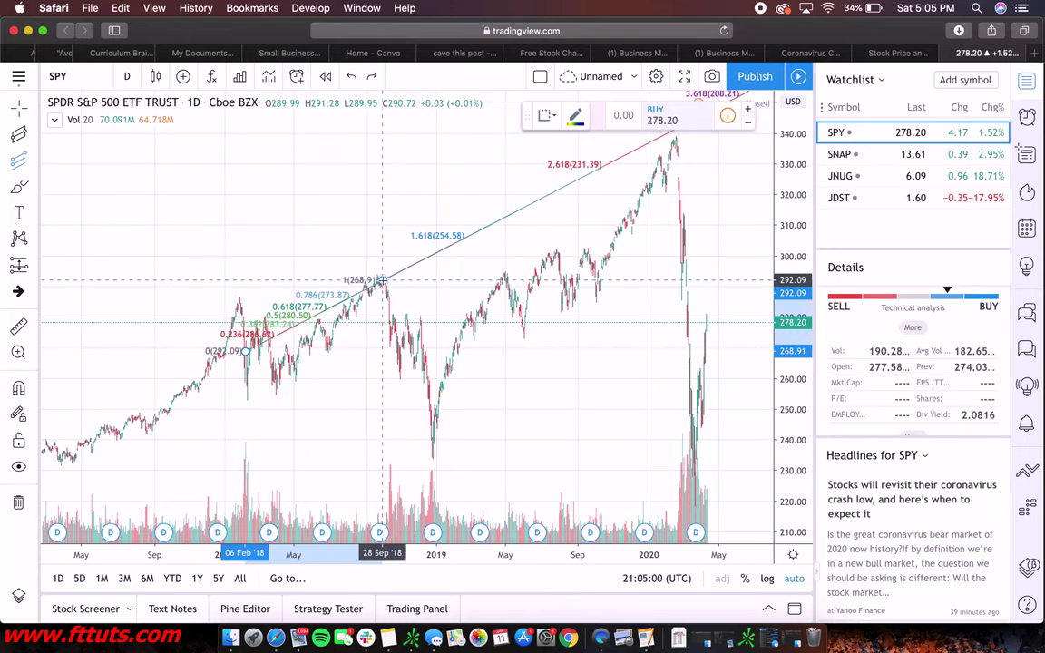
click(439, 399)
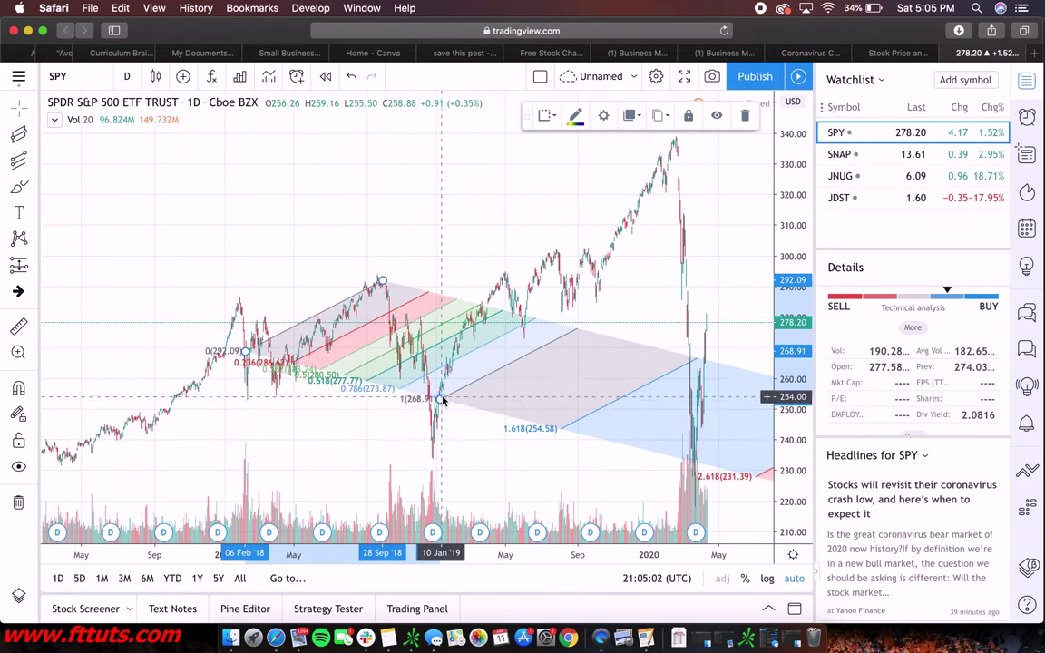
drag(439, 399, 557, 338)
key(Delete)
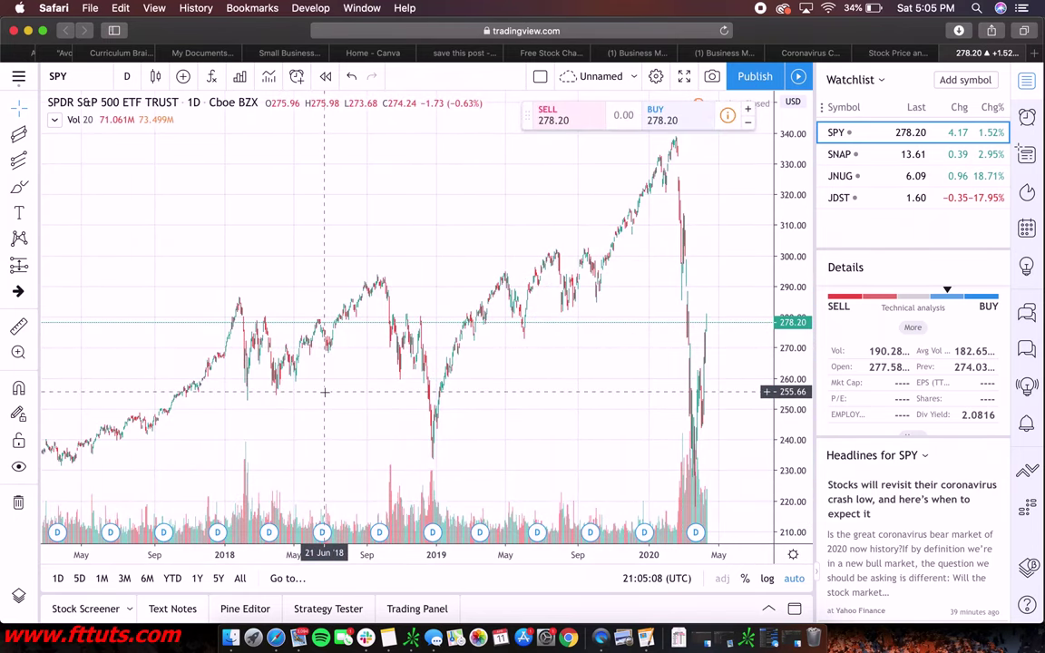
Try several freehand Brush strokes over SPY's candles, and undo them all.
click(35, 160)
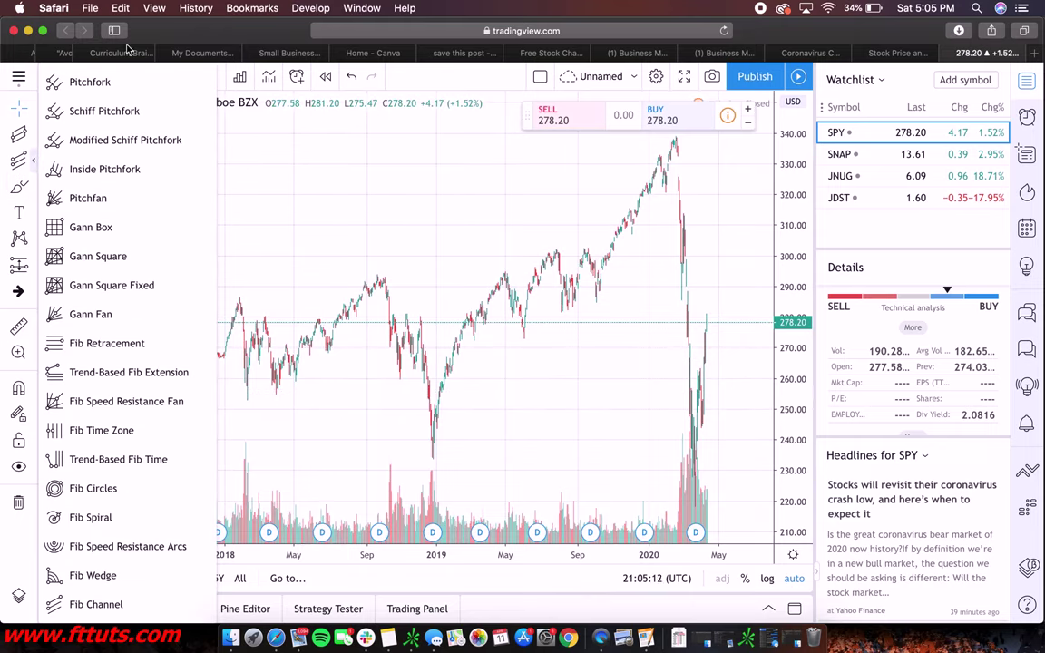
click(35, 188)
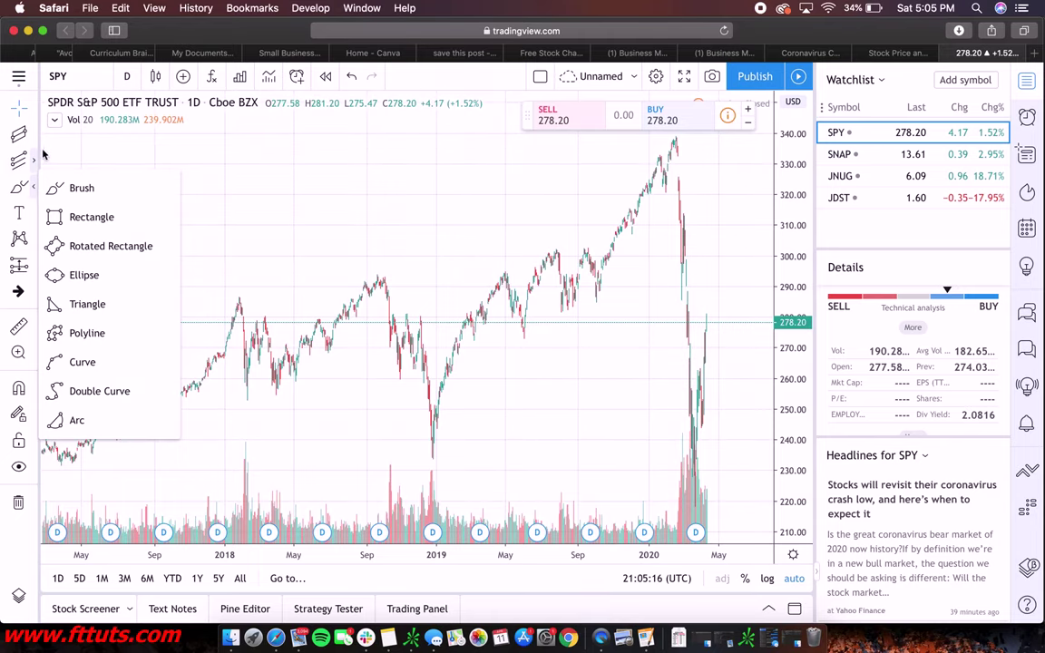
click(89, 188)
mouse_move(398, 250)
mouse_down()
mouse_move(508, 225)
mouse_move(494, 177)
mouse_move(524, 291)
mouse_up()
mouse_move(511, 193)
mouse_down()
mouse_move(429, 272)
mouse_move(492, 376)
mouse_up()
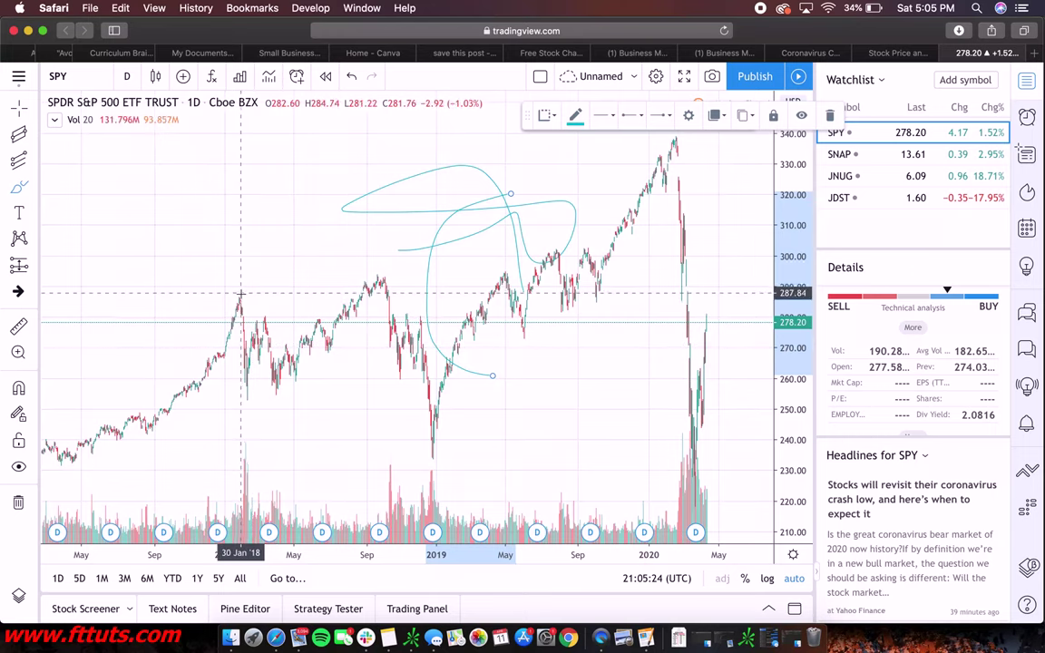
mouse_move(240, 293)
mouse_down()
mouse_move(299, 218)
mouse_move(124, 329)
mouse_up()
key(super+z)
key(super+z)
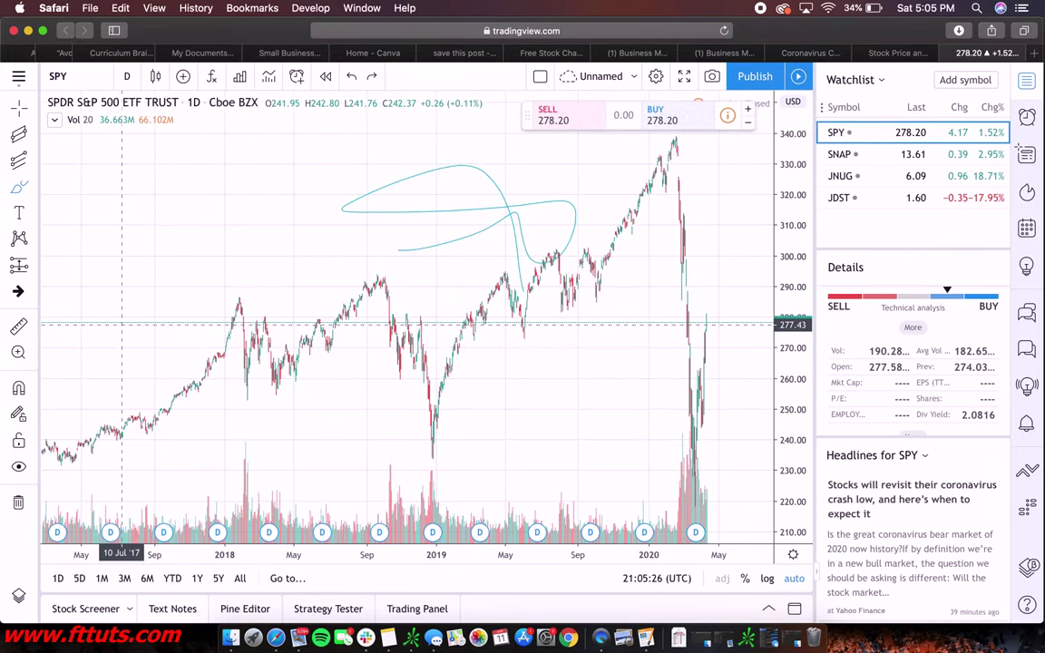
Draw a rectangle on the SPY chart from about 22 Jun '18 to 07 Oct '19, between prices of about 275.5 and 315.
click(34, 186)
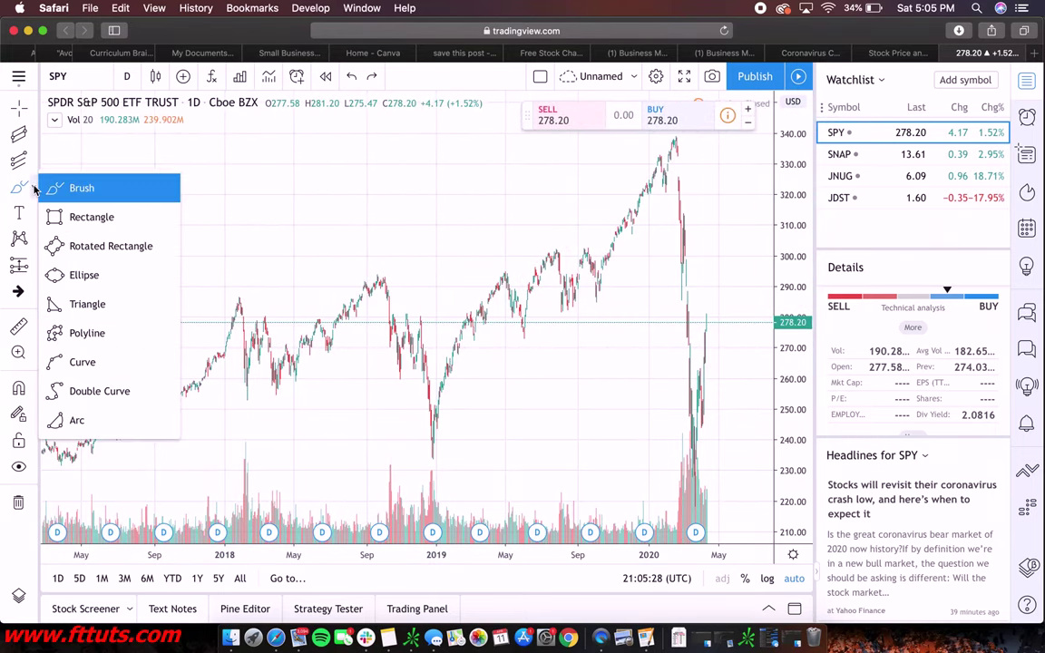
click(112, 217)
click(598, 330)
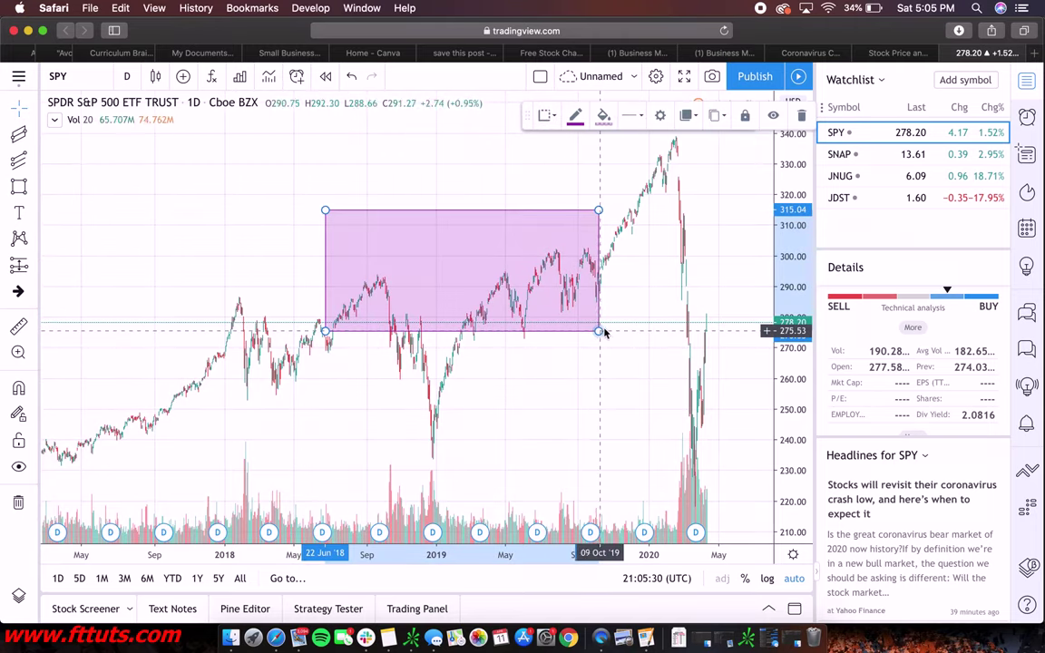
scroll(381, 356, right, 2)
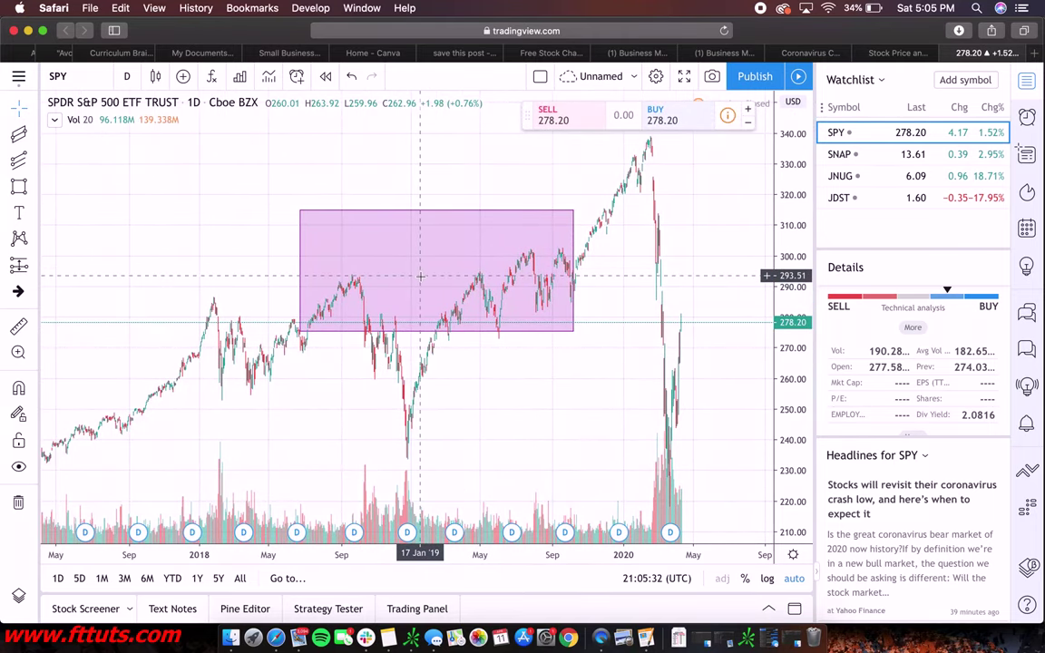
click(486, 214)
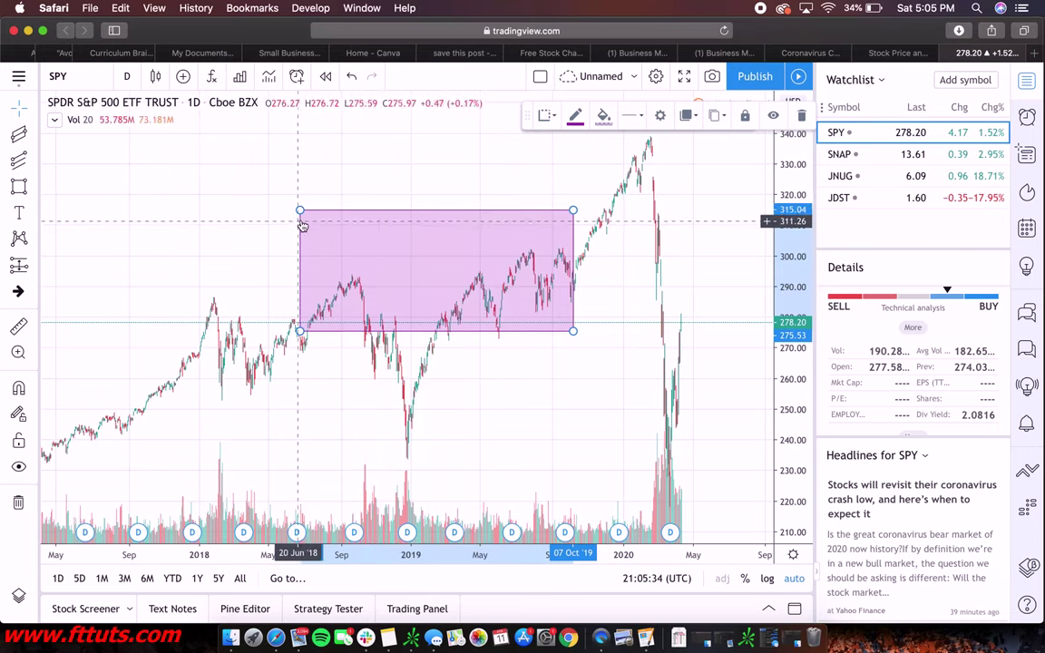
Flatten the rectangle into a thin band at SPY's 2020 peak, about 336.1 to 338.7, spanning 07 May '19 to 20 Aug '20.
drag(301, 210, 300, 329)
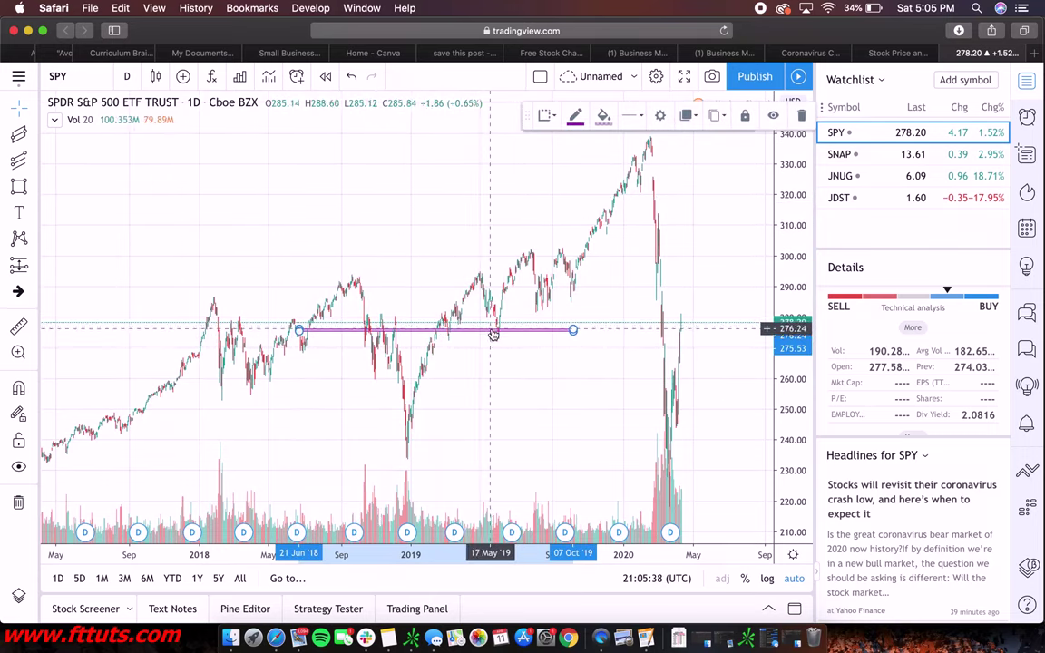
drag(492, 335, 676, 136)
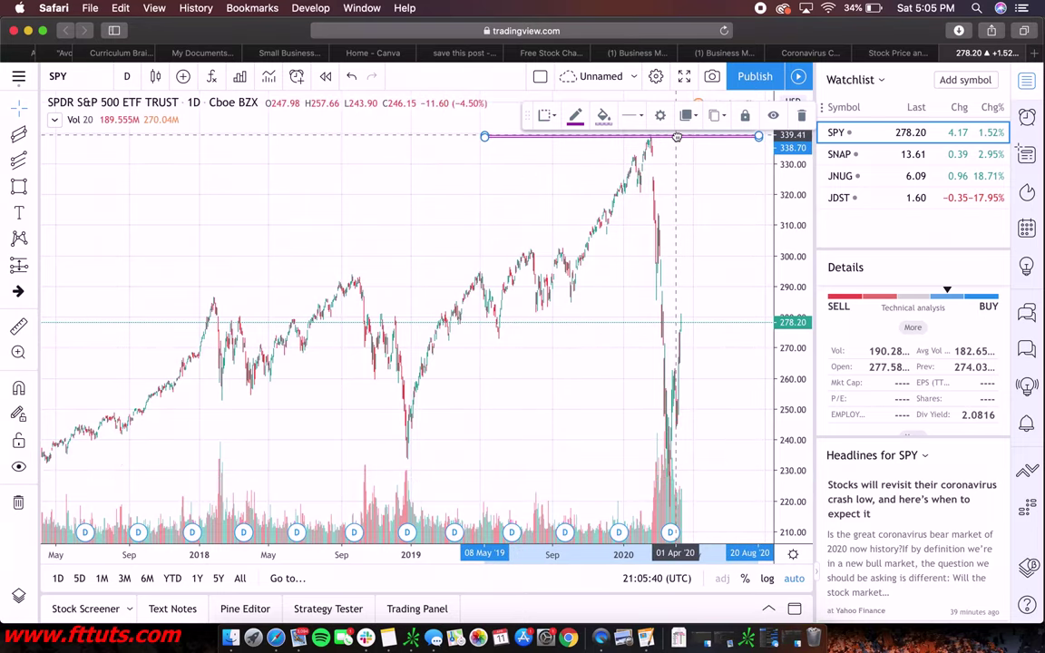
scroll(676, 269, down, 5)
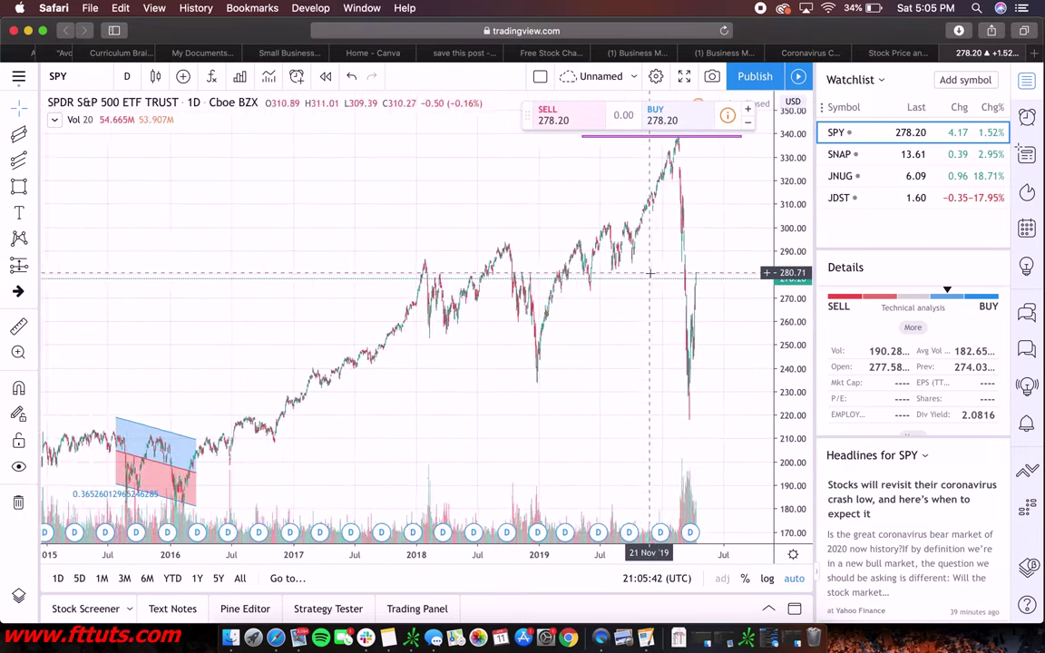
scroll(509, 153, up, 5)
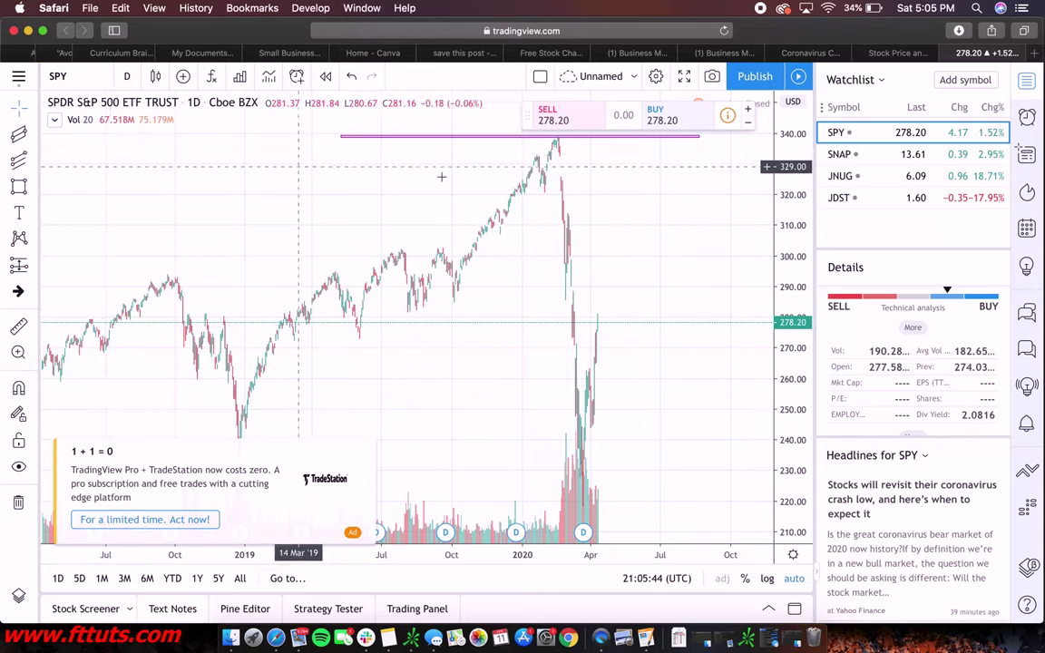
click(338, 137)
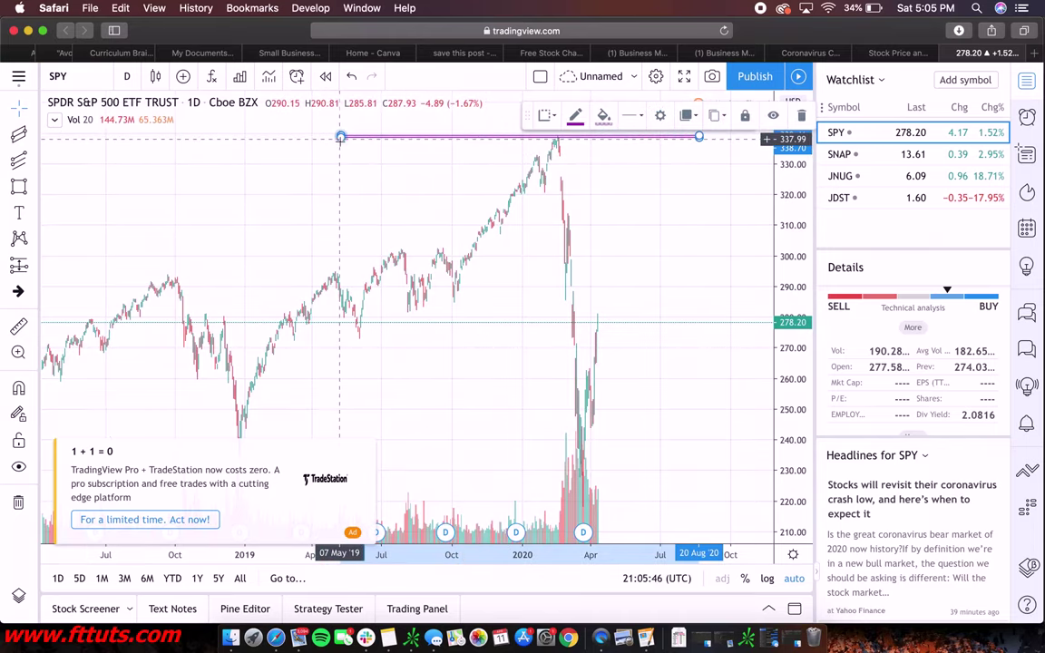
drag(339, 138, 341, 146)
click(354, 184)
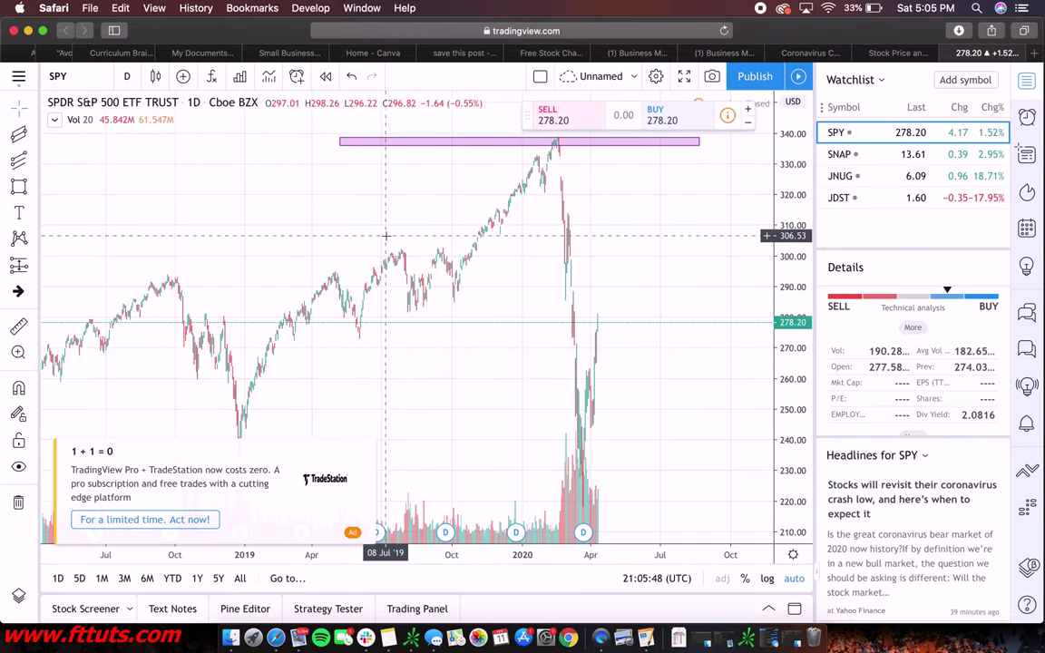
Give the rectangle at SPY's 2020 peak a purple fill and a blue border.
click(413, 143)
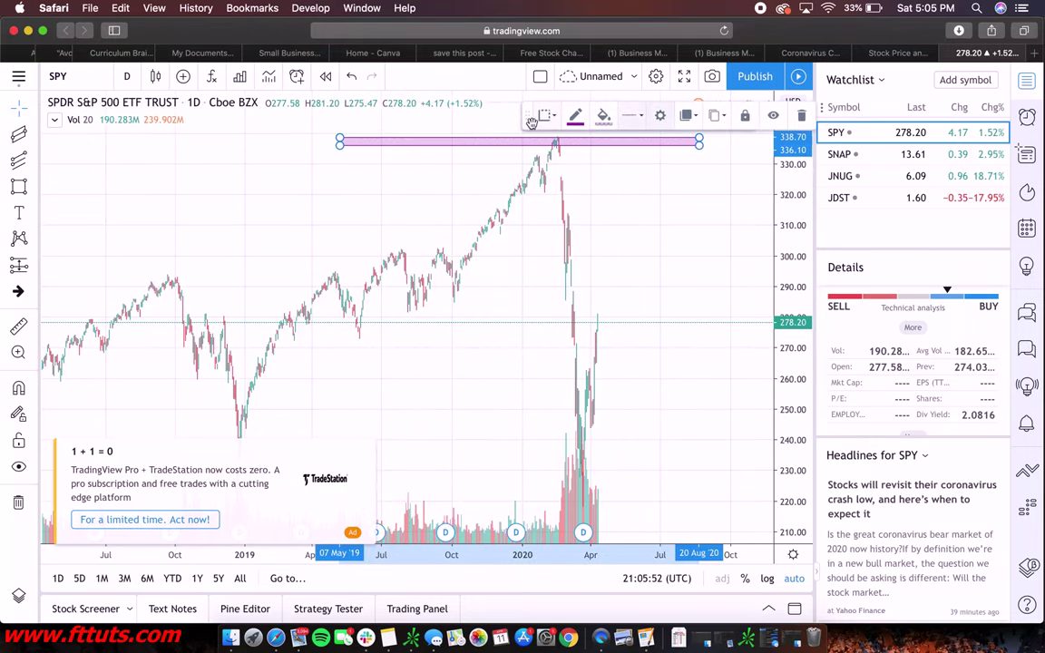
click(603, 116)
click(676, 199)
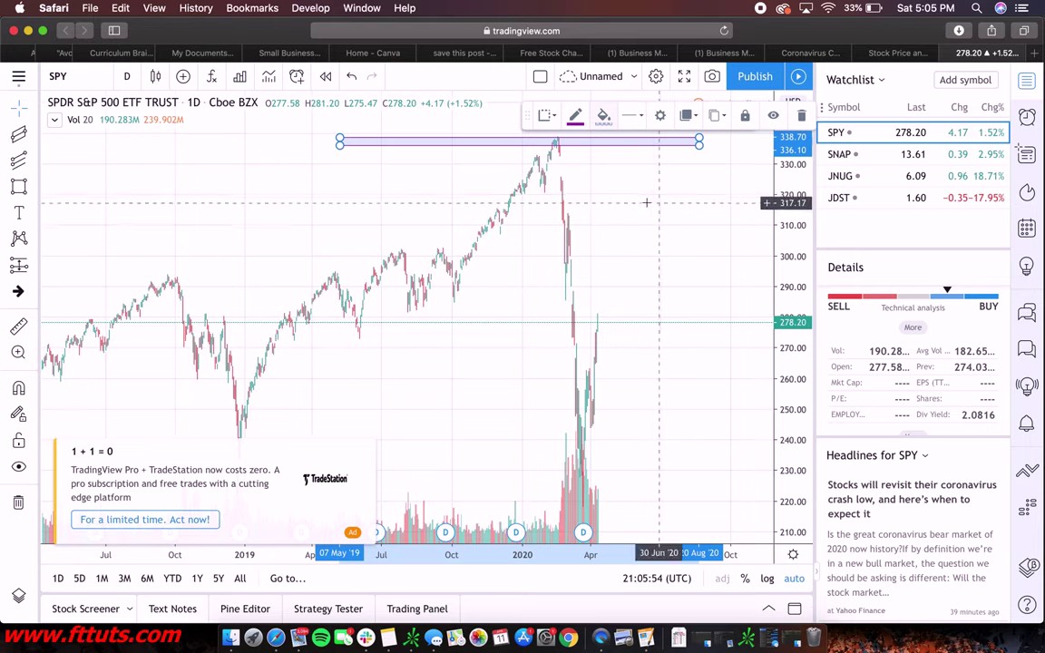
click(602, 118)
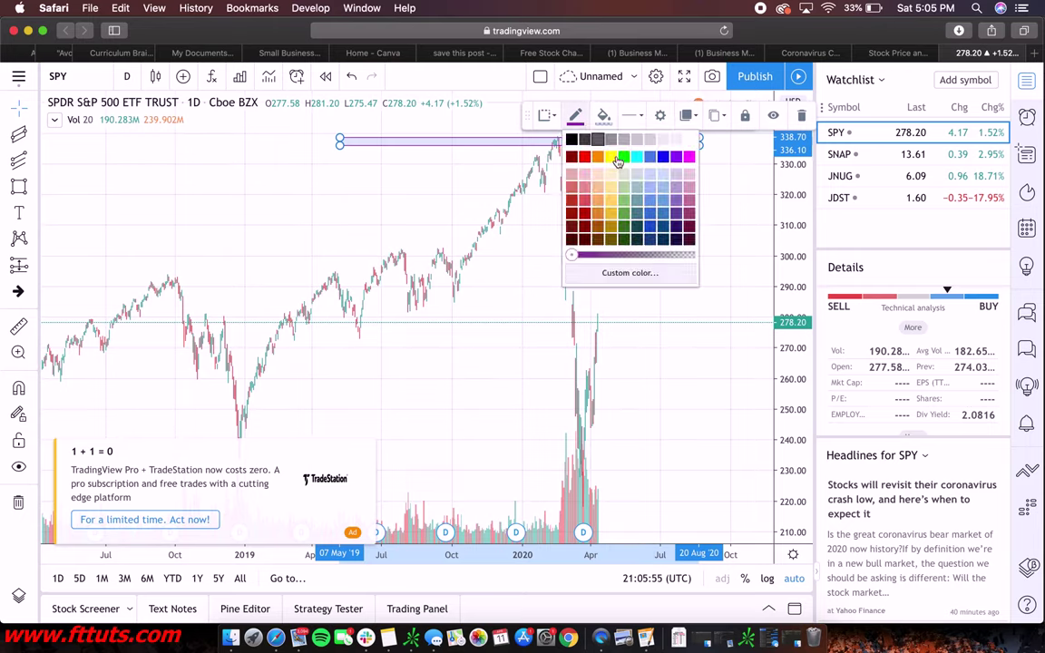
click(665, 159)
click(688, 117)
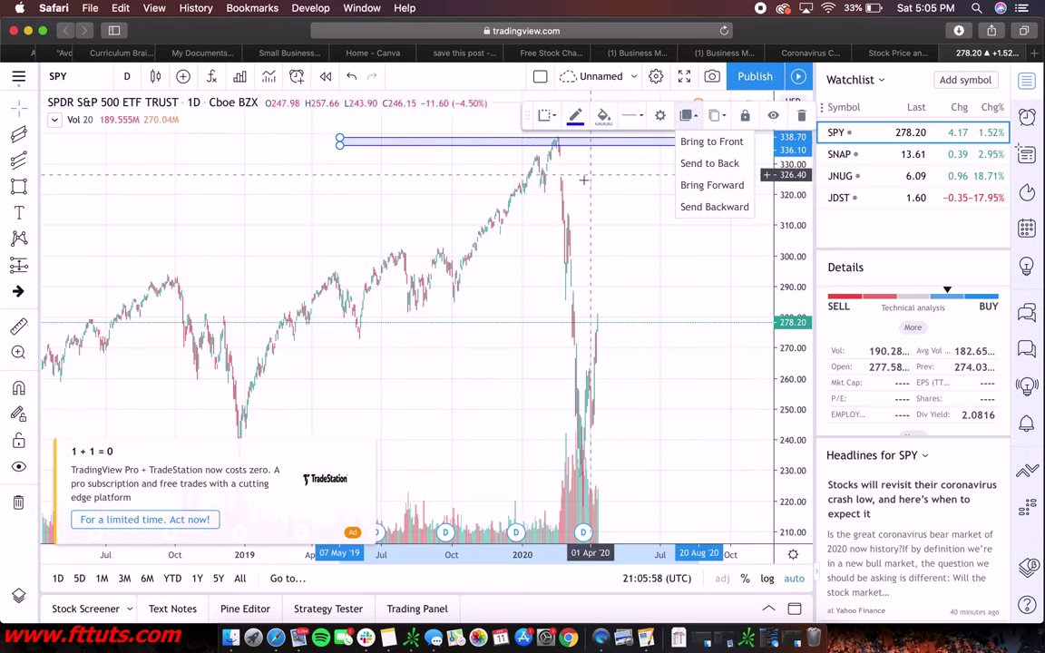
click(600, 217)
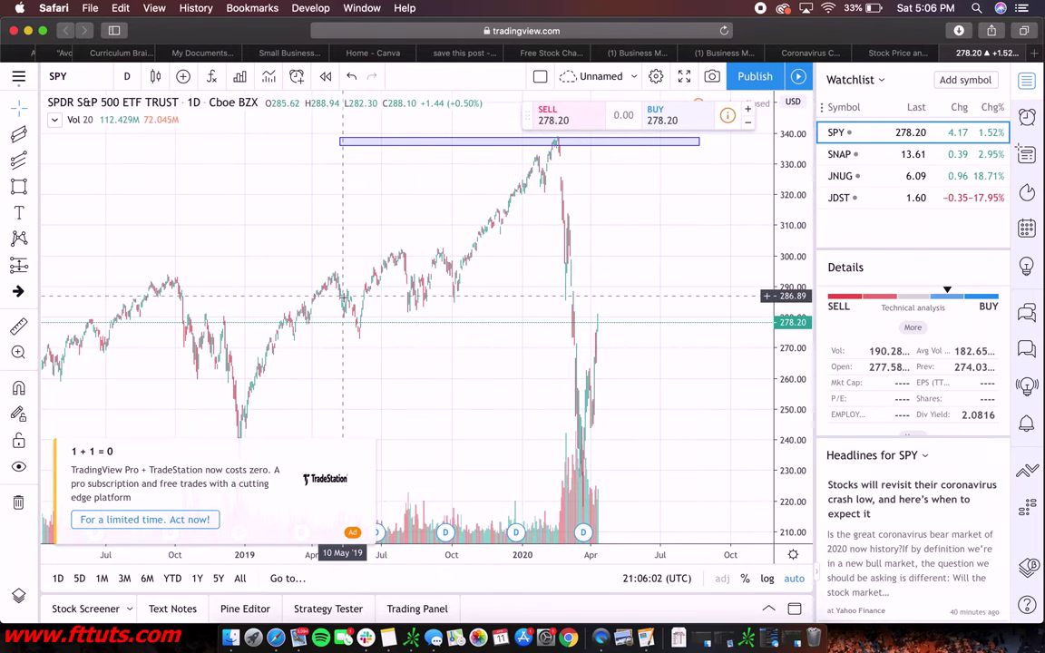
Dismiss the TradeStation ad on the chart and hide the ad-free upgrade offer for now.
click(364, 450)
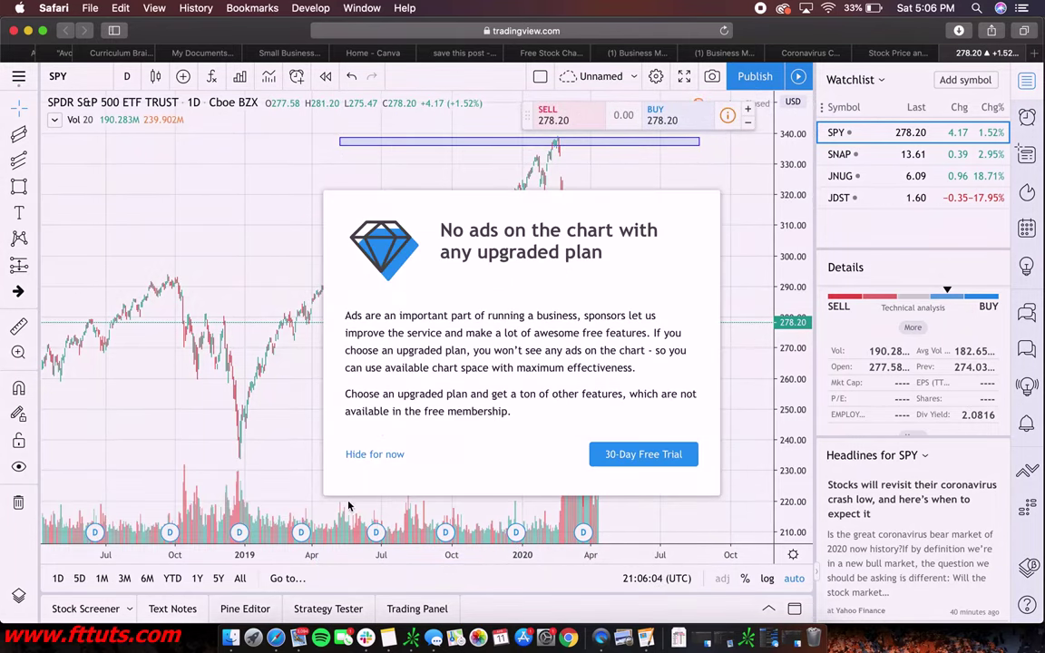
click(367, 454)
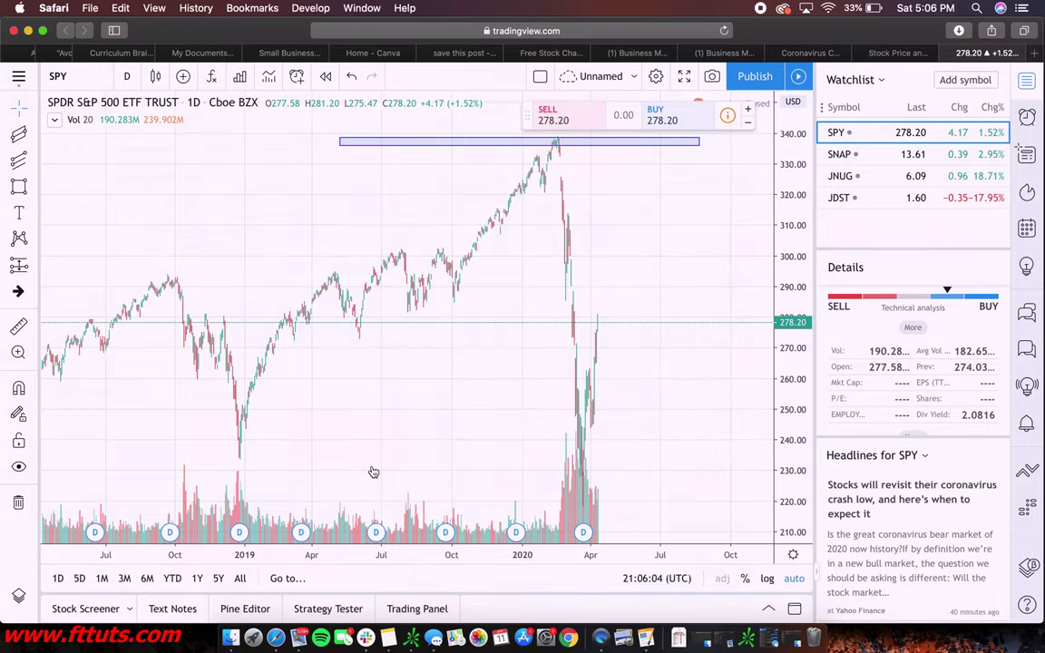
Try a small ellipse over SPY's October 2018 peak, from about 01 Oct '18 to 19 Nov '18 near 291, and delete it.
click(32, 188)
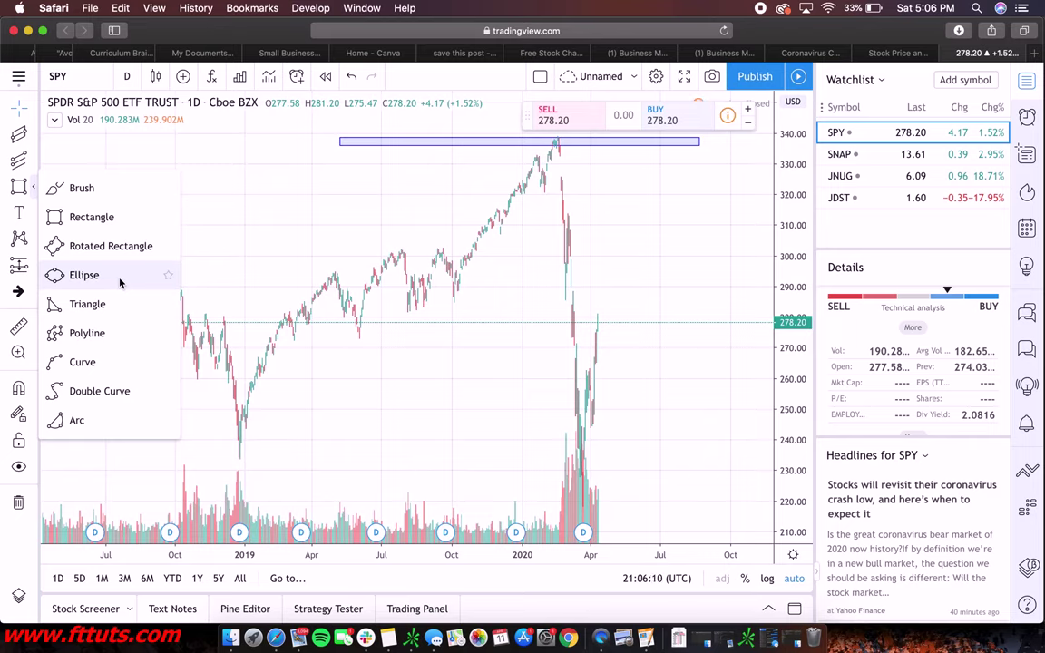
click(84, 275)
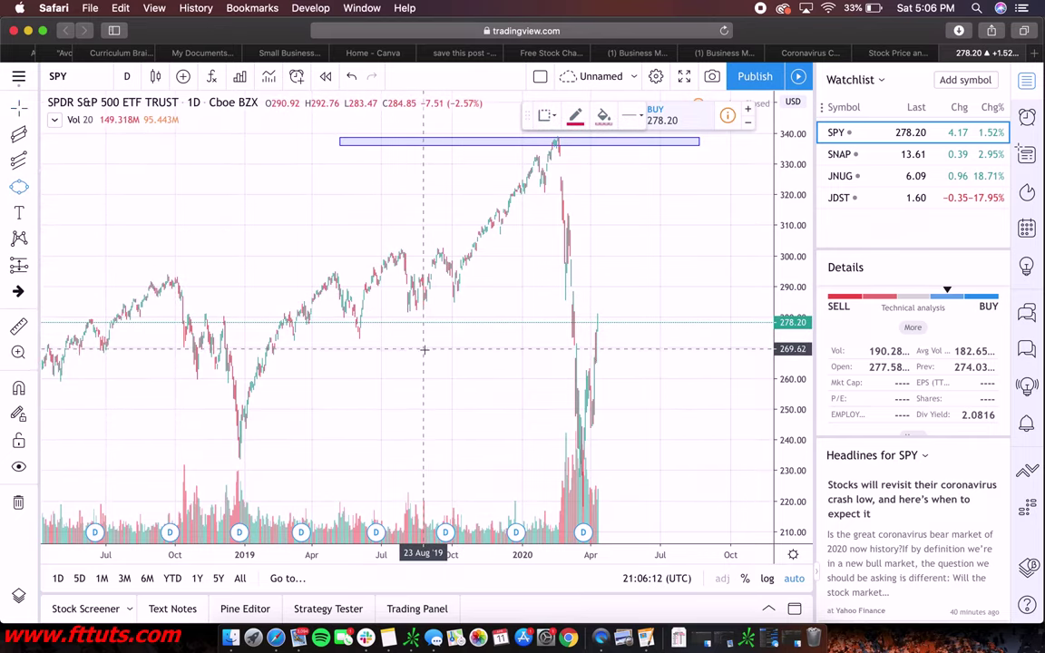
click(178, 286)
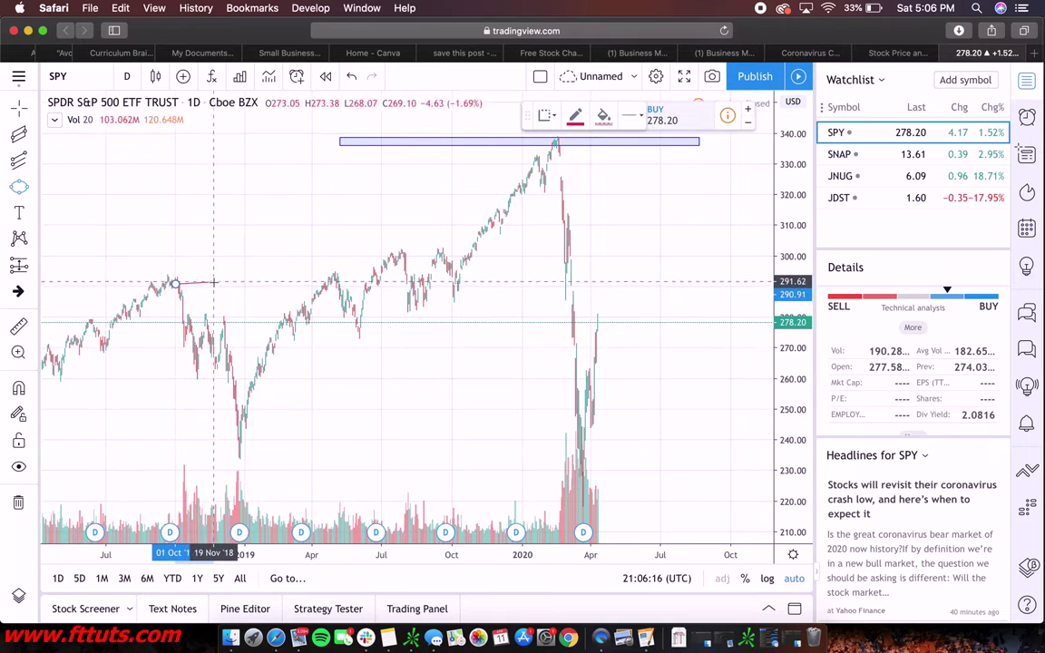
click(213, 282)
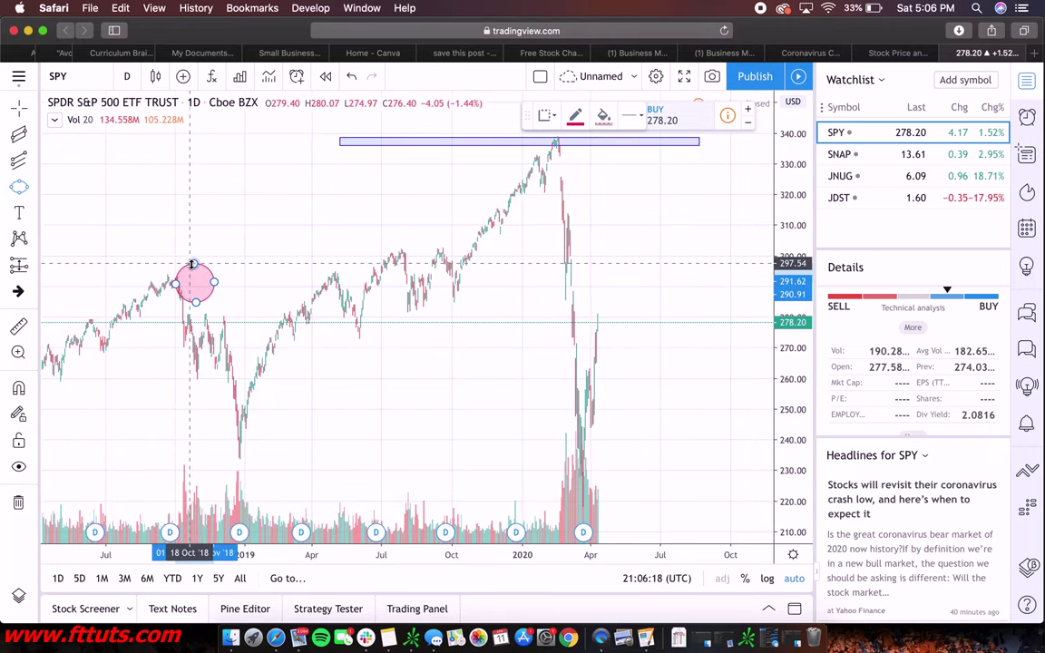
click(195, 302)
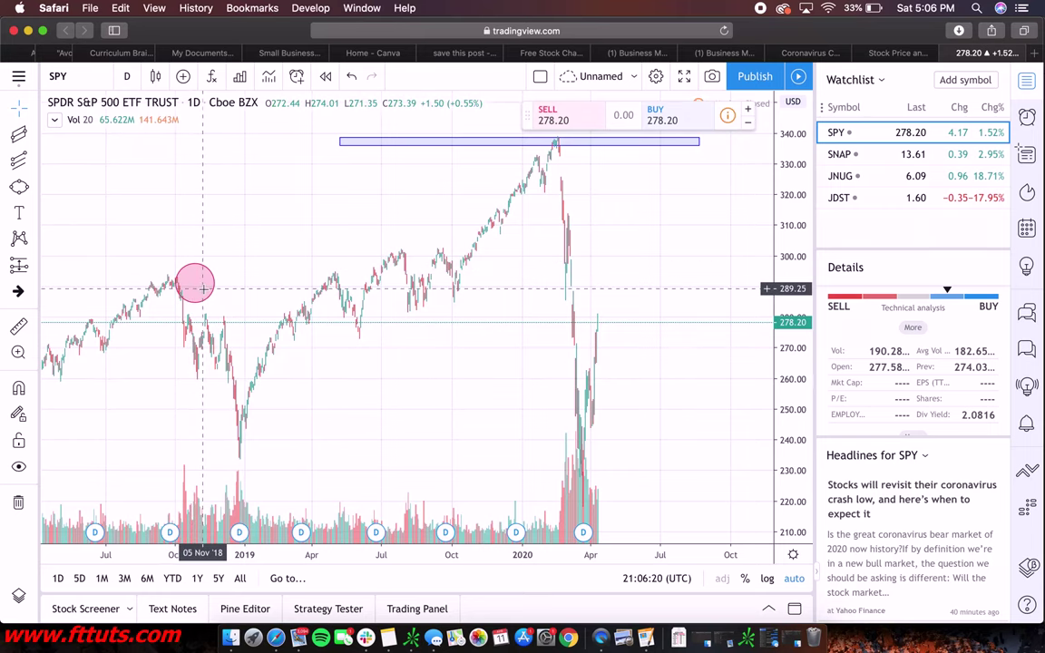
key(Delete)
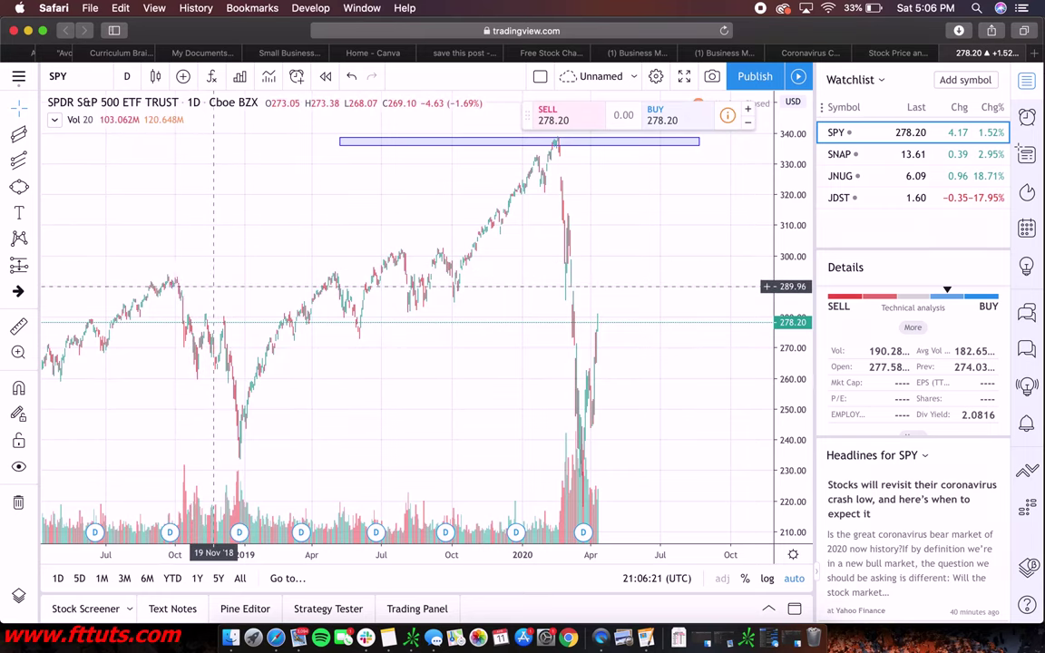
Add the text "Lower low" on the SPY chart at about 05 Jun '19 and a price of about 282.
click(33, 211)
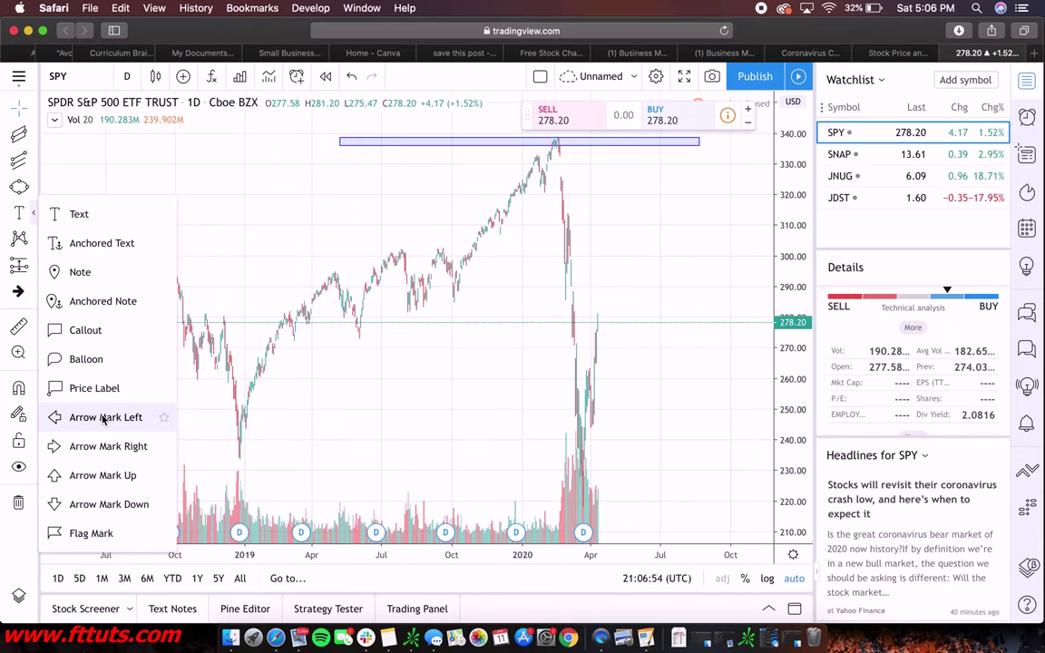
click(150, 217)
click(363, 315)
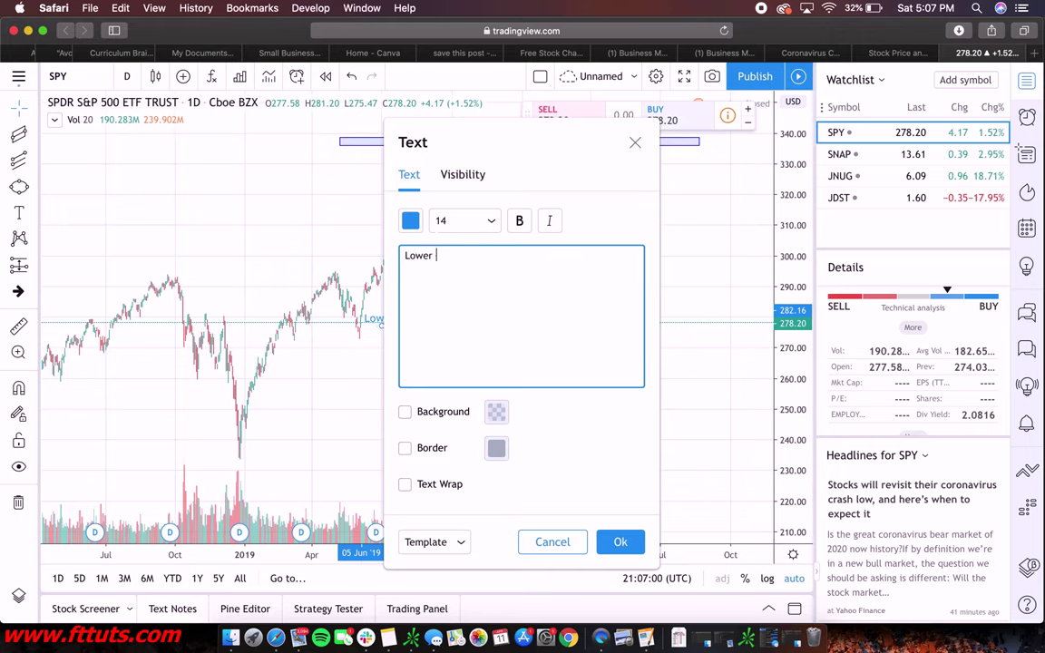
click(613, 541)
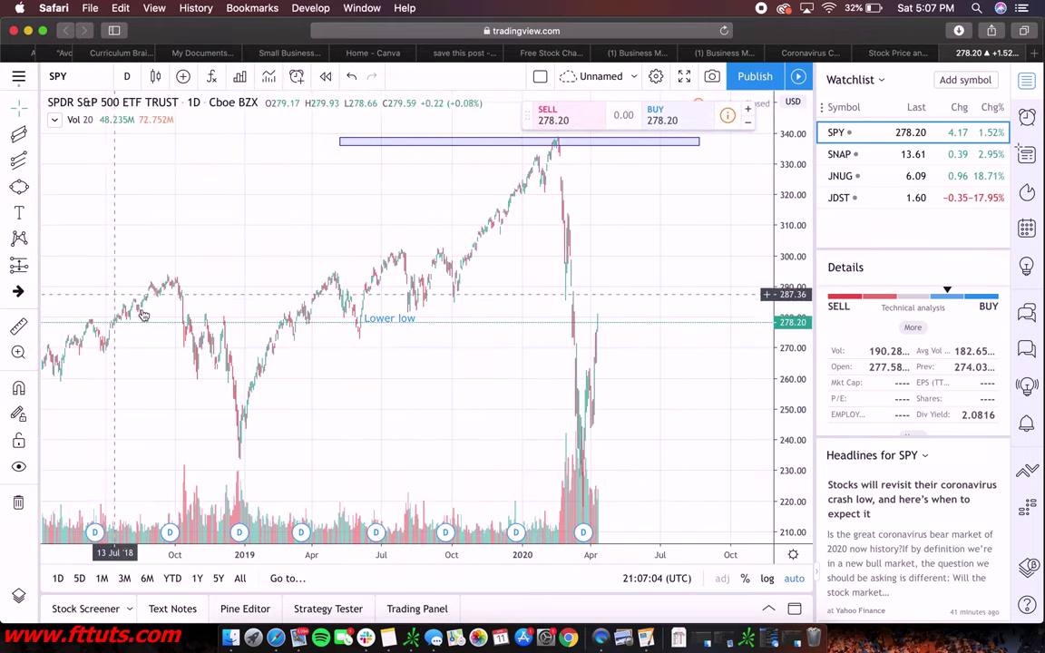
Look over the pattern drawing tools, and delete the "Lower low" text and the purple rectangle at SPY's 2020 peak.
click(34, 241)
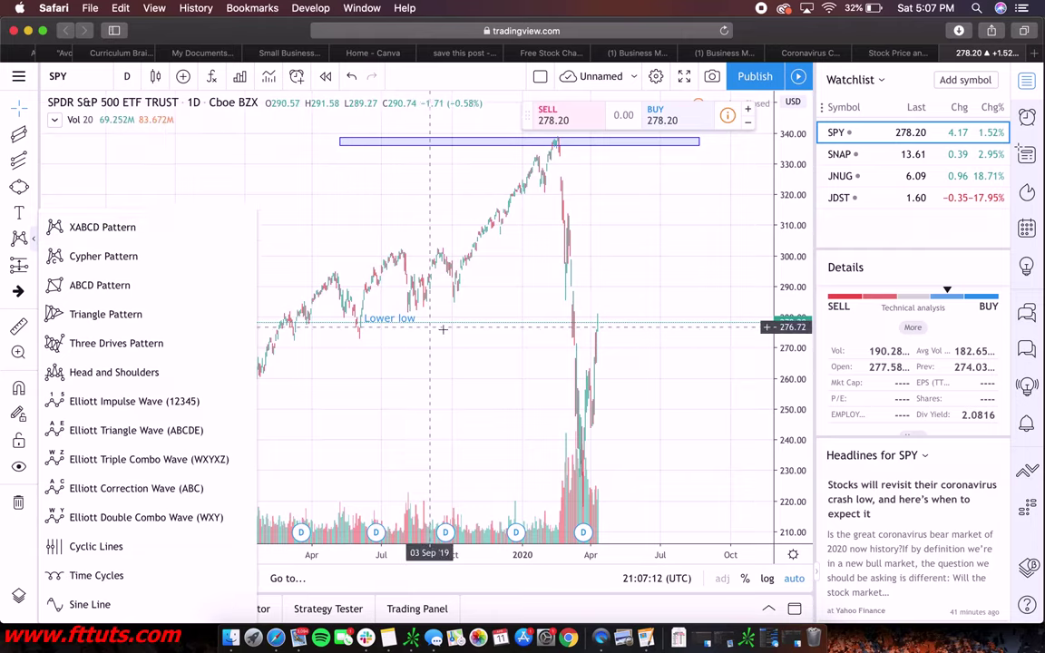
click(354, 308)
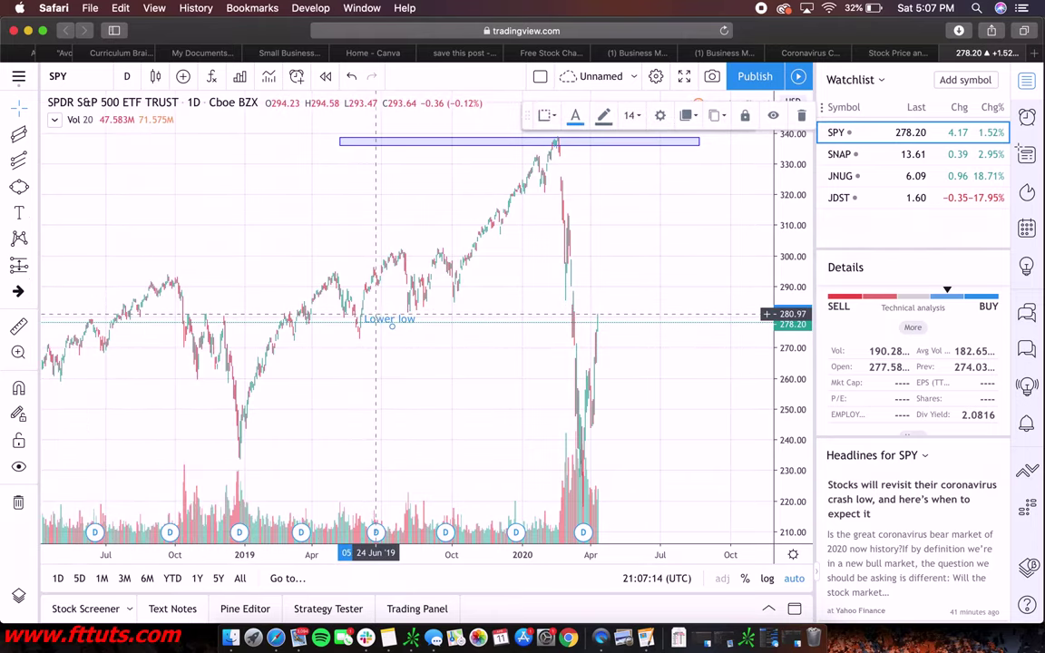
click(372, 147)
key(BackSpace)
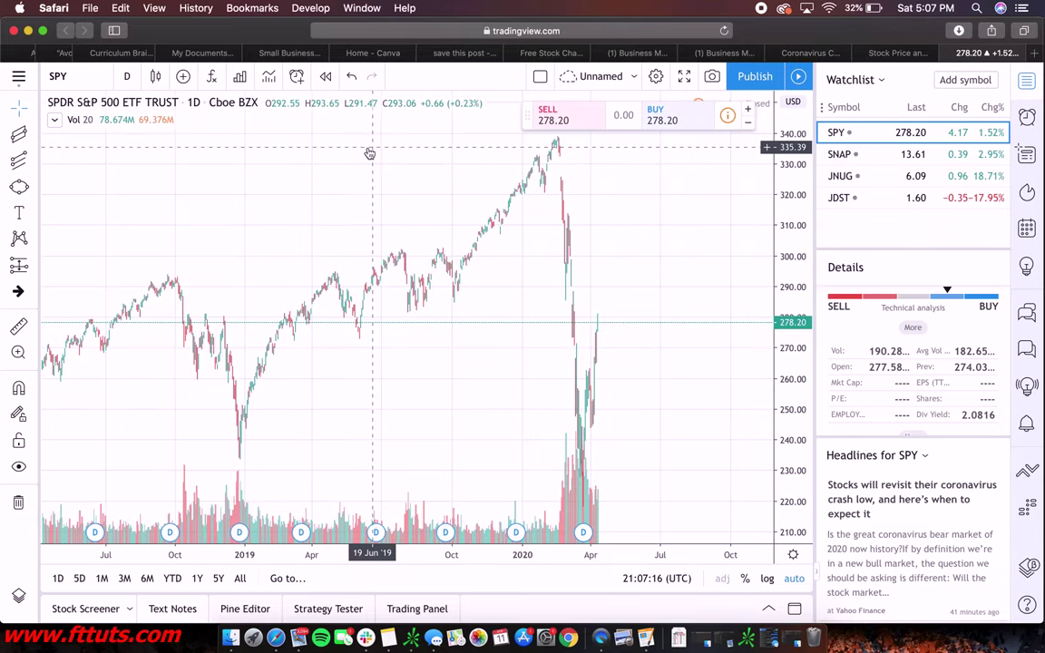
Try a Long Position in the empty area after SPY's latest candles, and delete it.
click(35, 270)
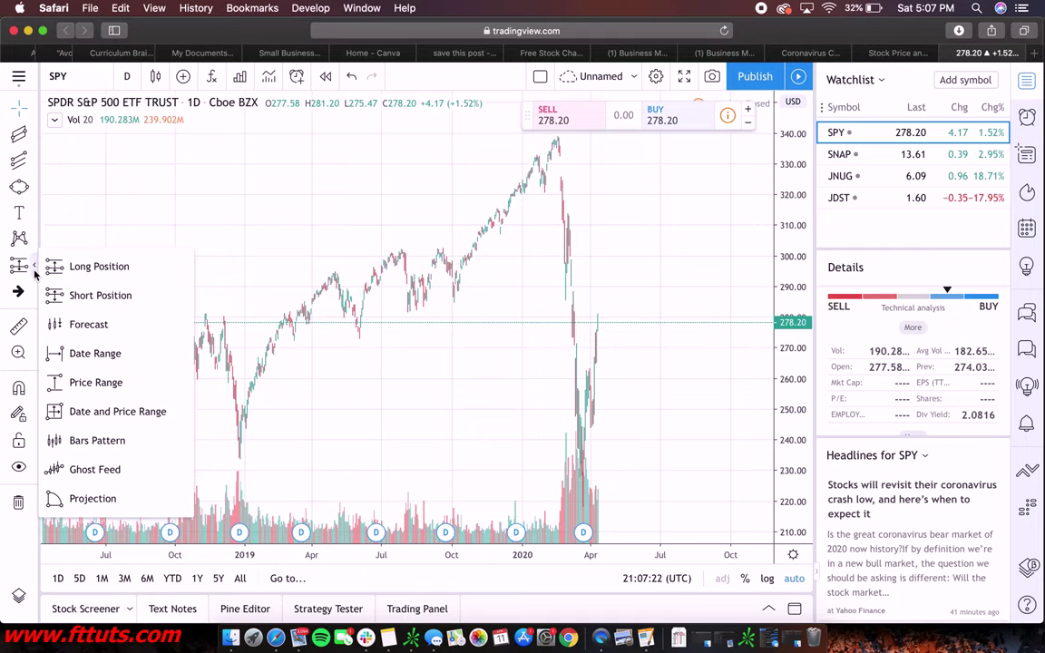
click(82, 266)
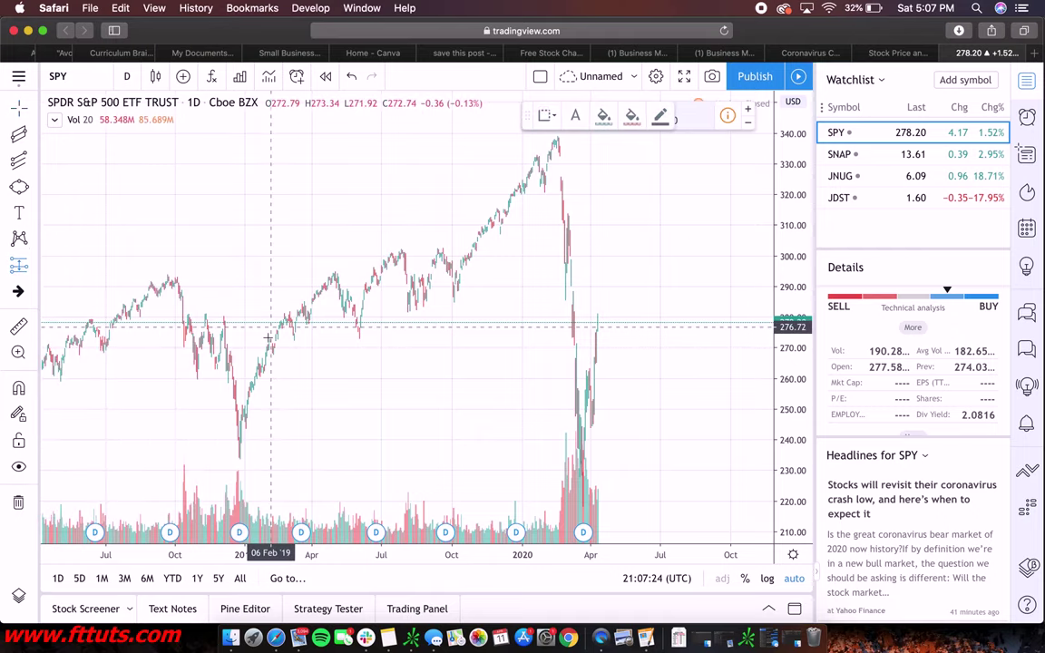
scroll(251, 353, down, 5)
scroll(251, 353, up, 15)
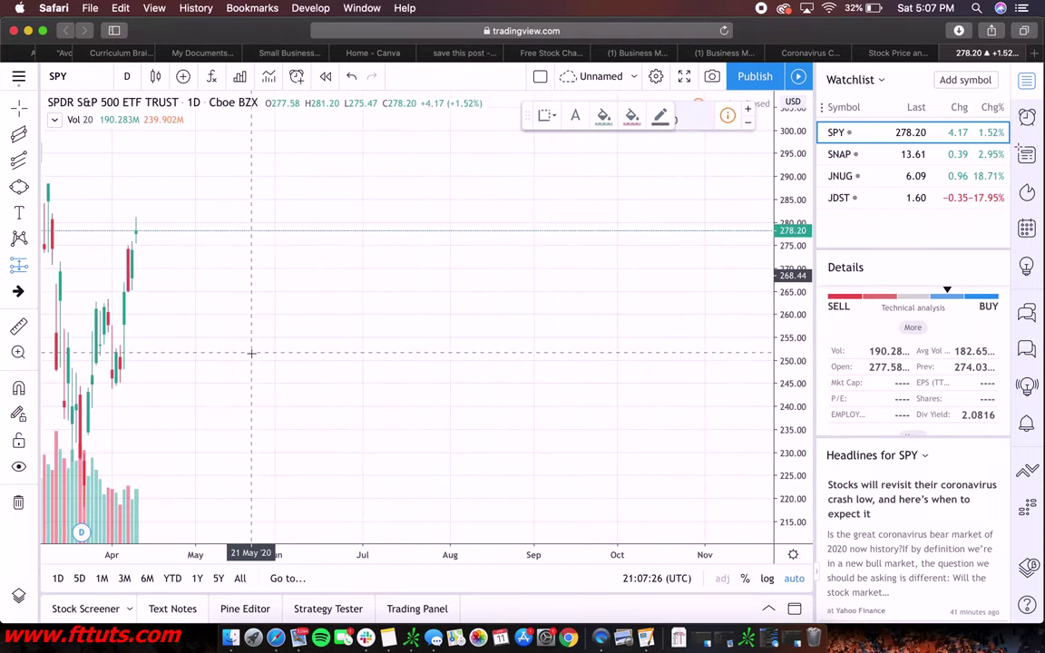
scroll(251, 353, down, 2)
click(252, 355)
drag(279, 355, 555, 353)
key(Delete)
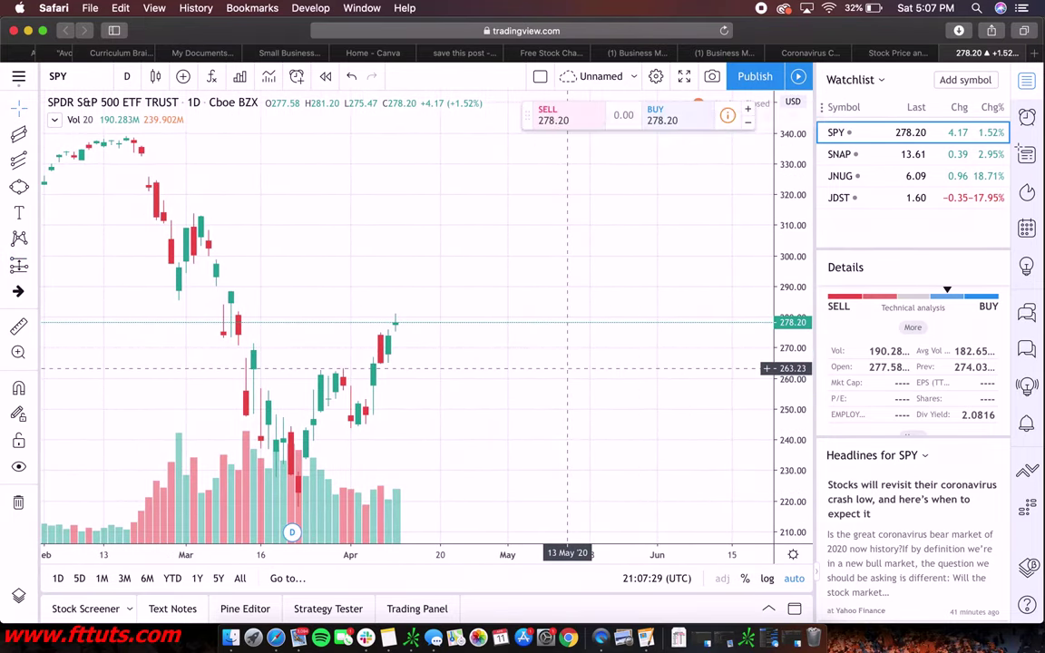
Place a Long Position at 17 Mar '20 with entry about 249.27, target about 293.04 and stop about 215.91.
click(19, 266)
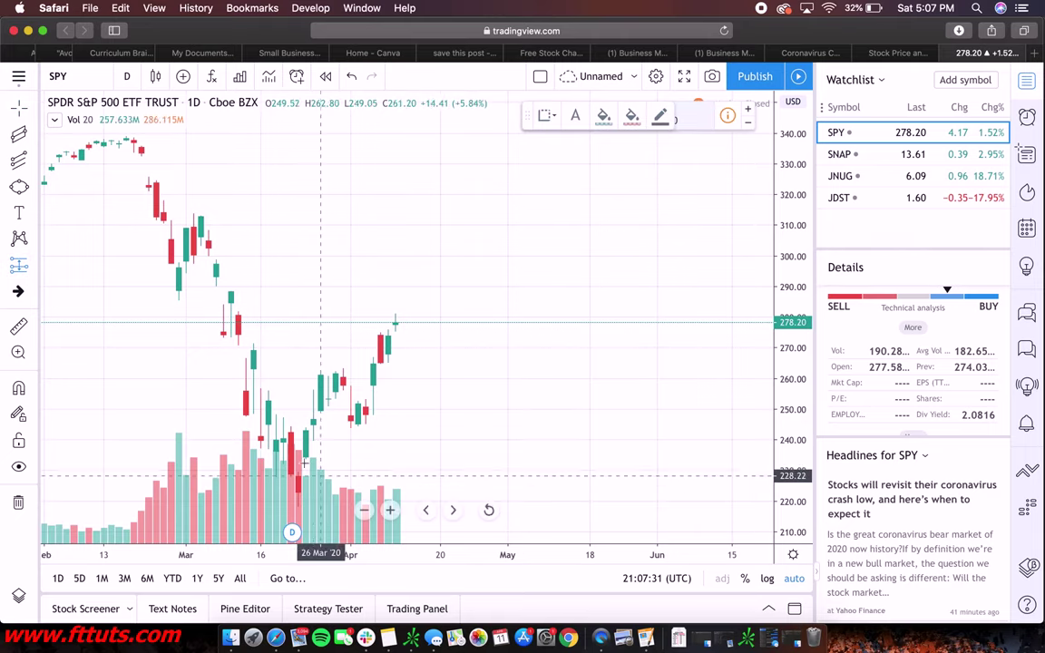
click(268, 412)
drag(269, 338, 298, 277)
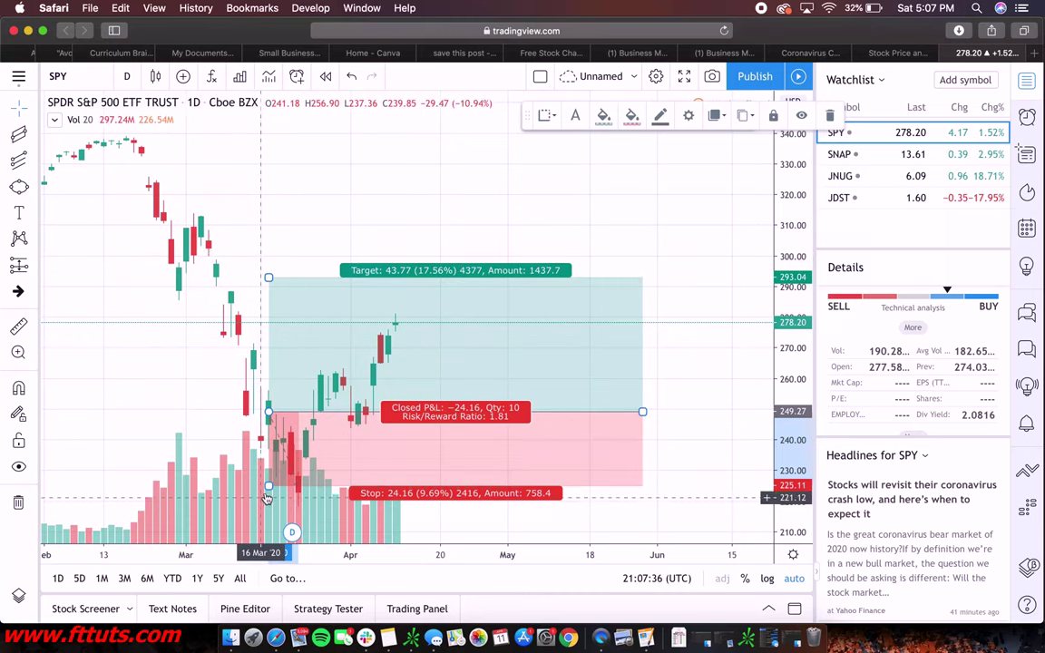
drag(268, 486, 350, 514)
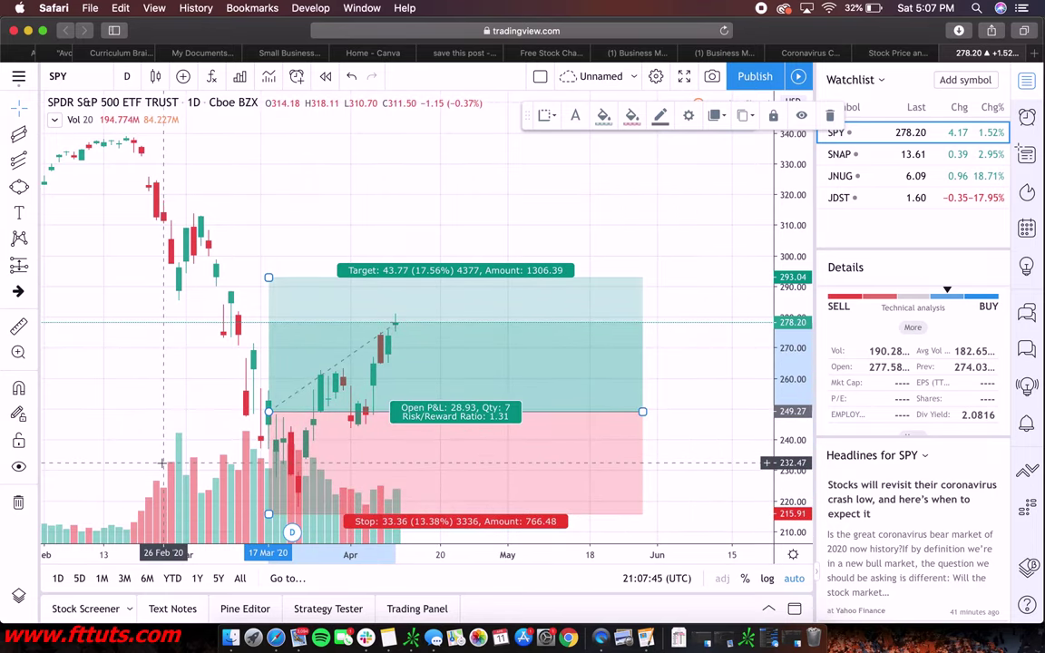
Lower the long position's target to about 263.70 and nudge its entry to about 249.03.
click(211, 370)
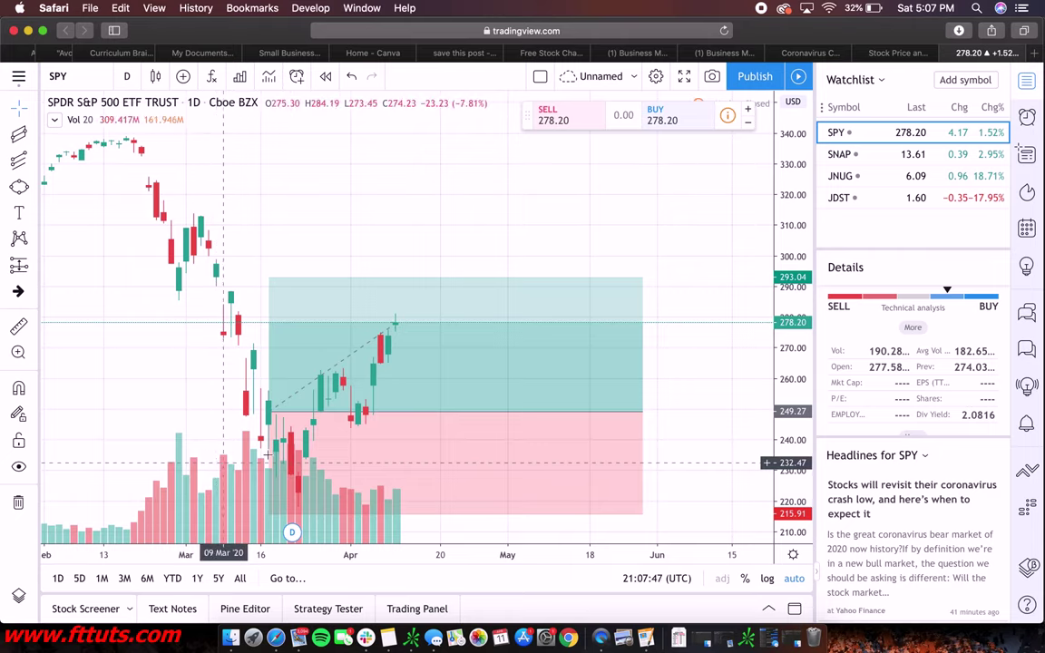
click(451, 307)
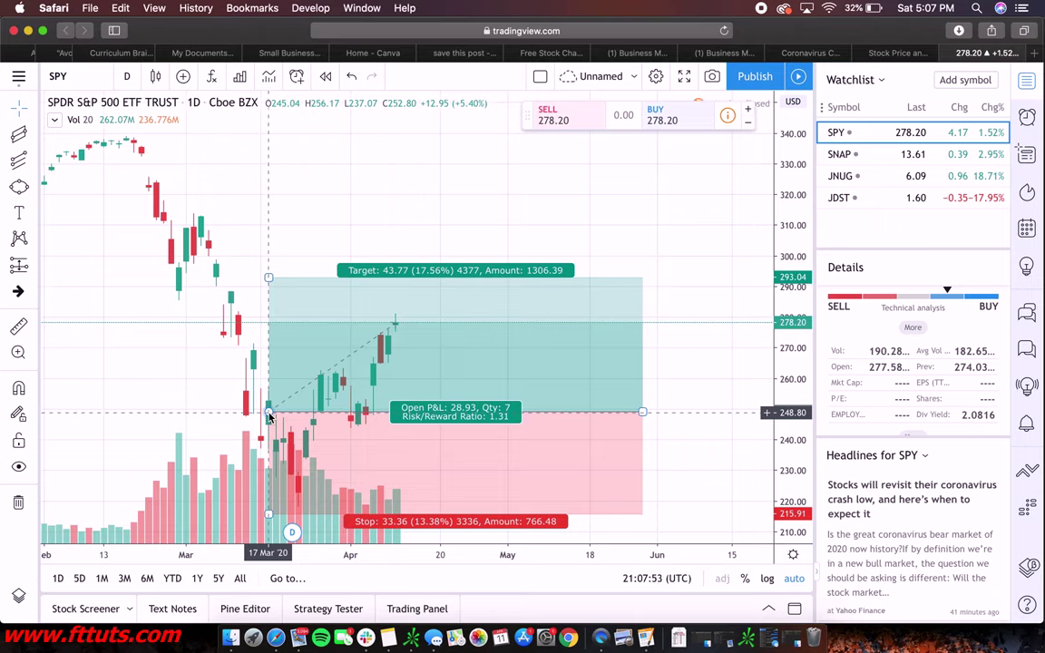
drag(269, 416, 268, 413)
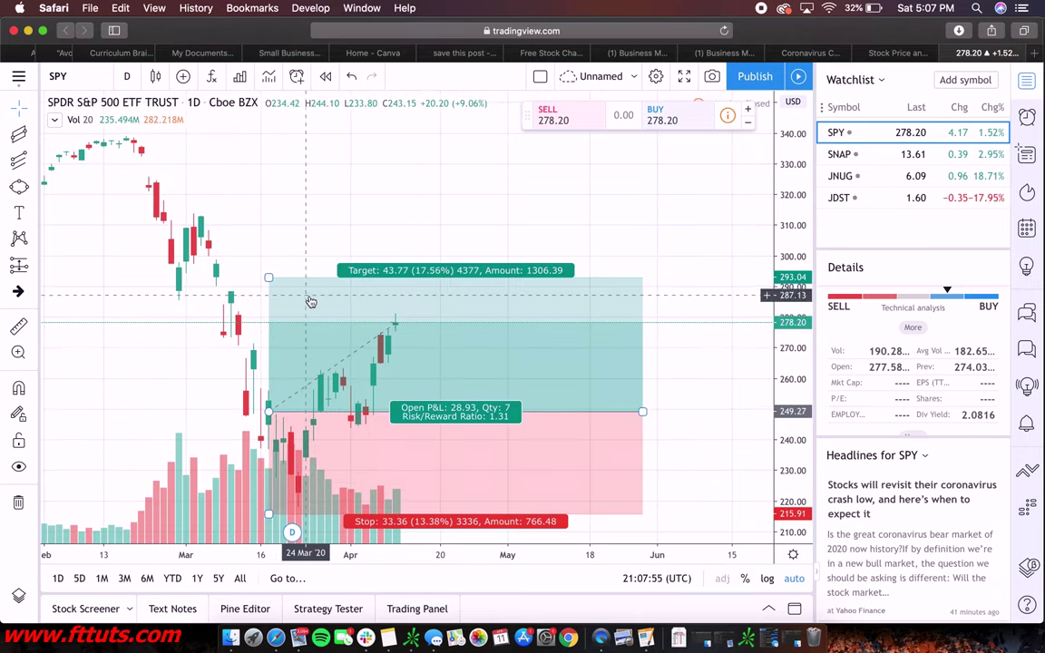
drag(269, 282, 268, 366)
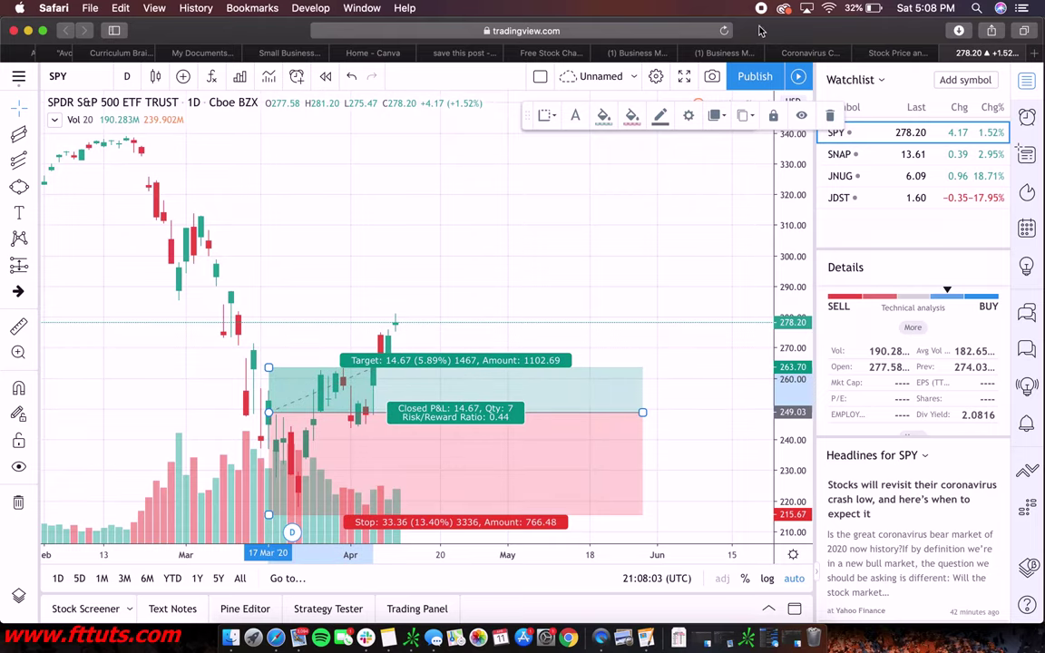
Delete the long position and switch the SPY chart to the 1 minute interval.
click(127, 76)
click(635, 382)
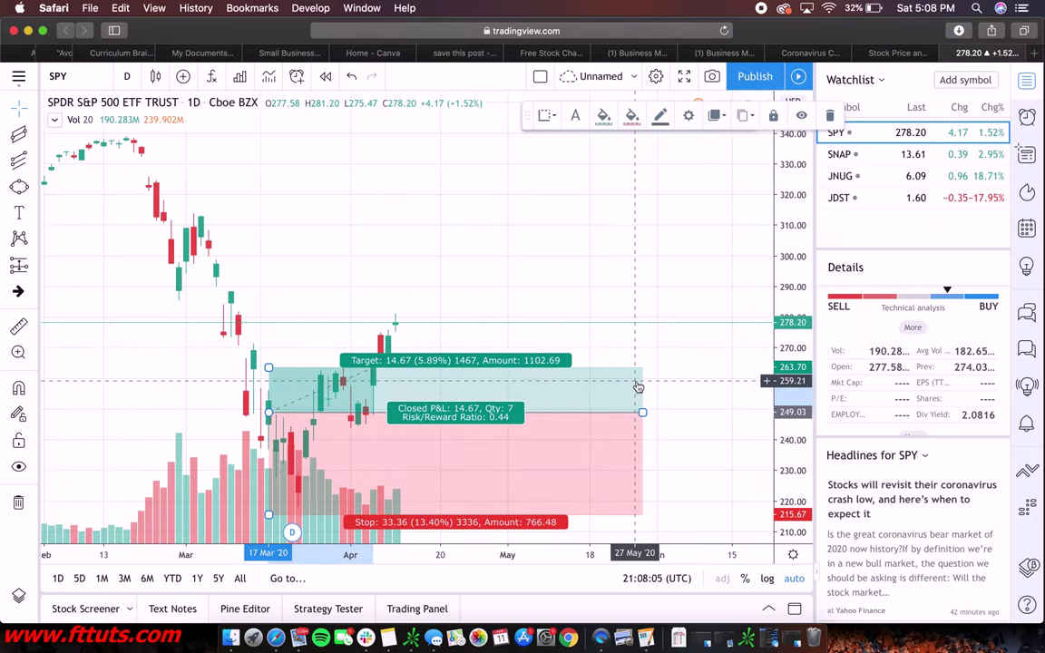
key(Delete)
click(132, 78)
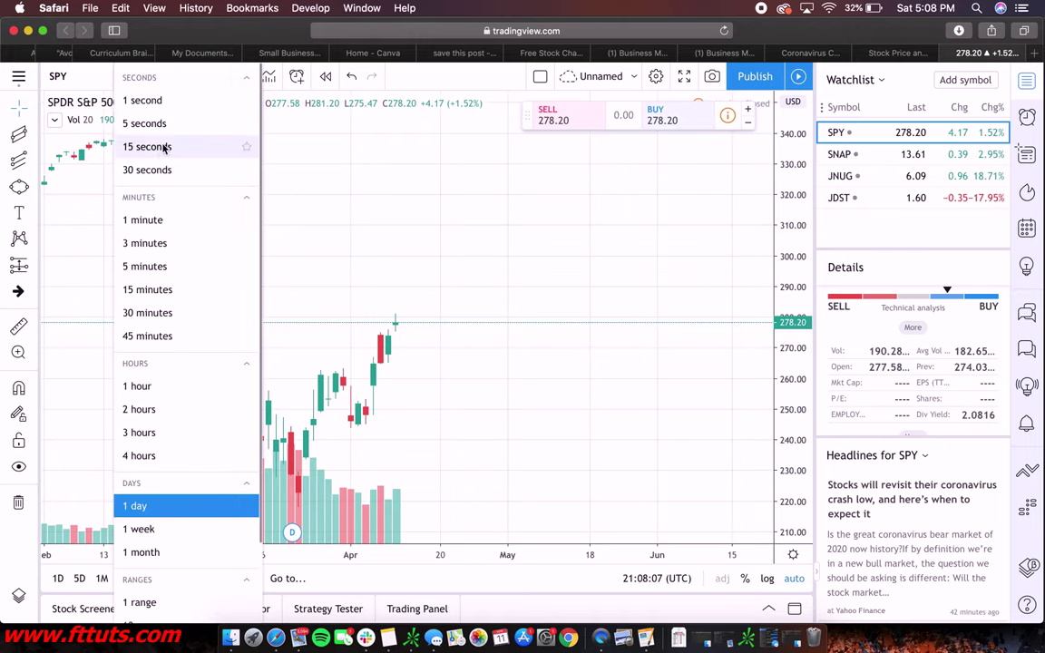
click(168, 216)
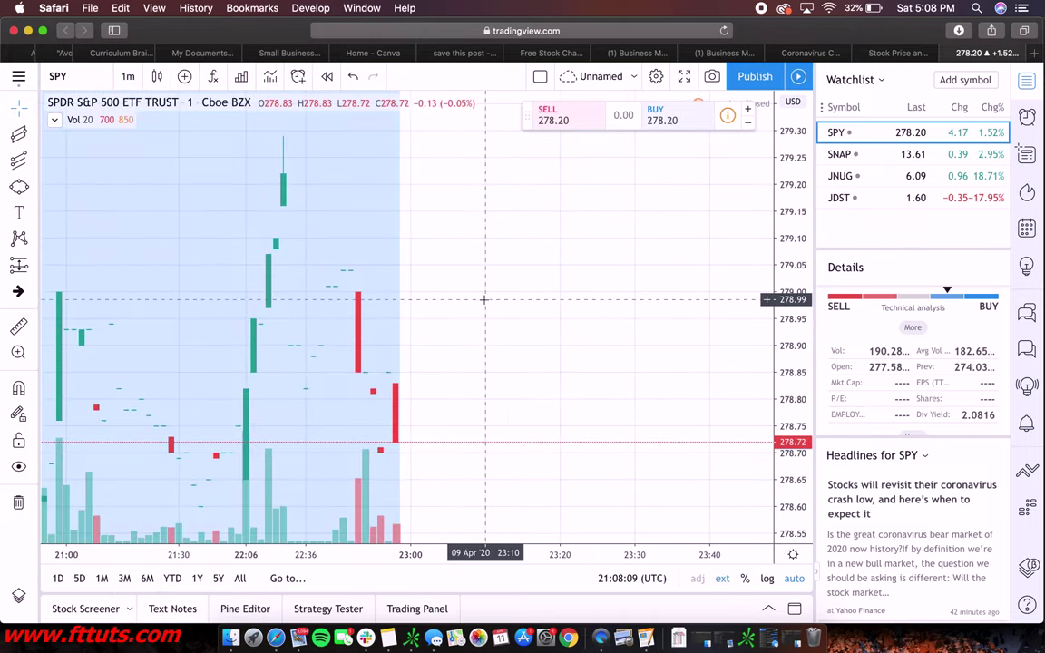
Draw a trend line under SPY's lows on 09 Apr '20, from about 13:30 at 277.03 to about 16:00 at 277.2.
scroll(485, 298, down, 15)
mouse_move(404, 317)
mouse_down()
mouse_move(674, 287)
mouse_move(529, 277)
mouse_up()
scroll(529, 277, down, 3)
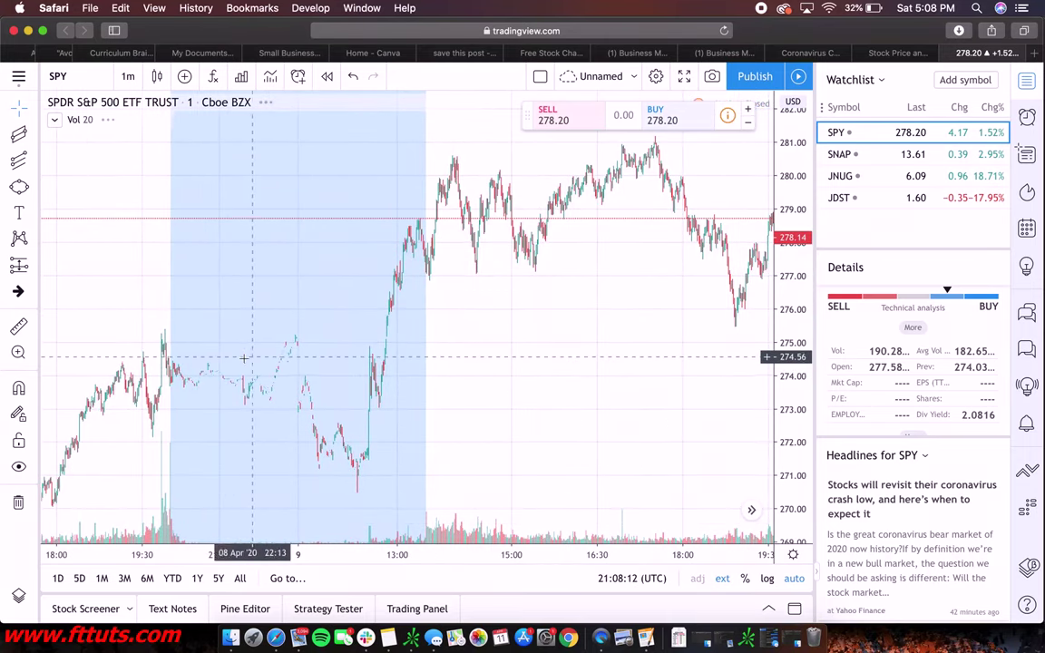
mouse_move(609, 346)
mouse_down()
mouse_move(380, 345)
mouse_move(430, 336)
mouse_up()
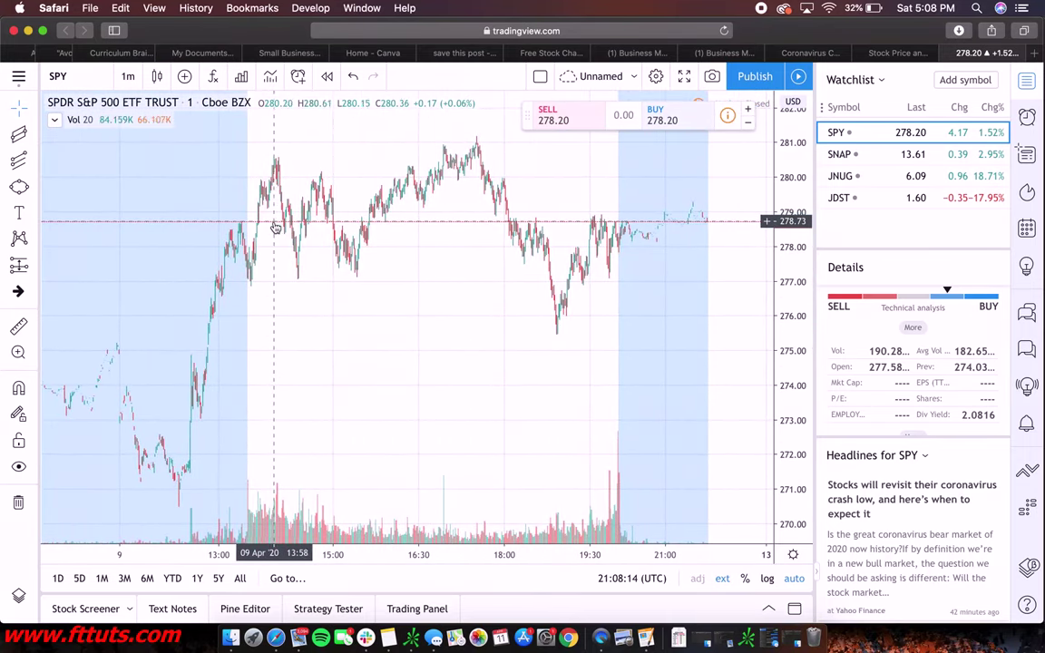
scroll(270, 184, up, 5)
scroll(304, 214, left, 4)
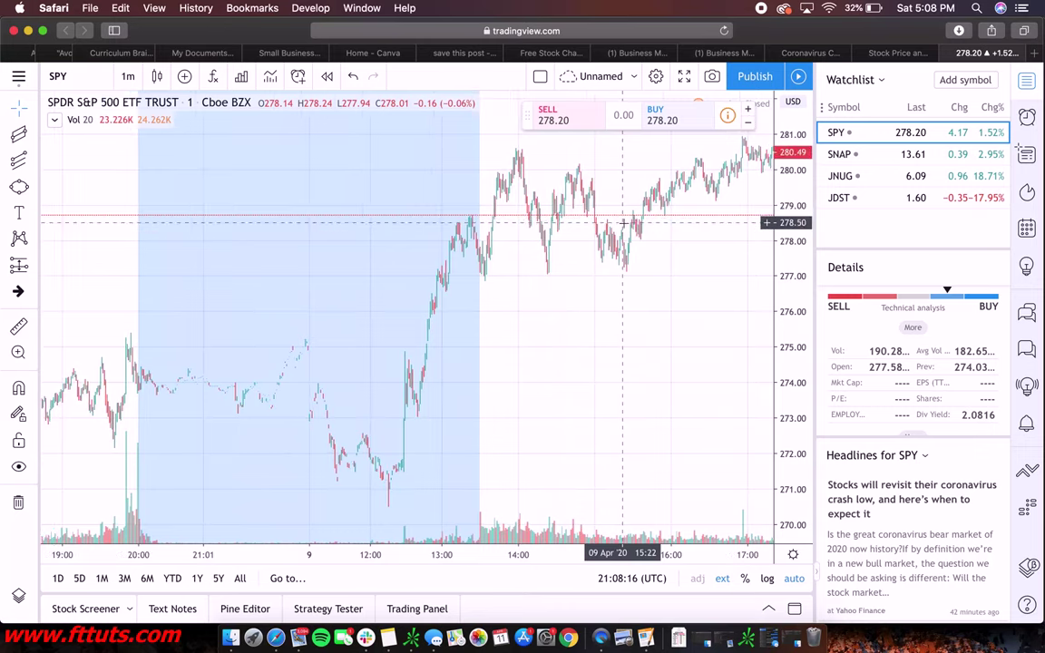
scroll(388, 282, right, 1)
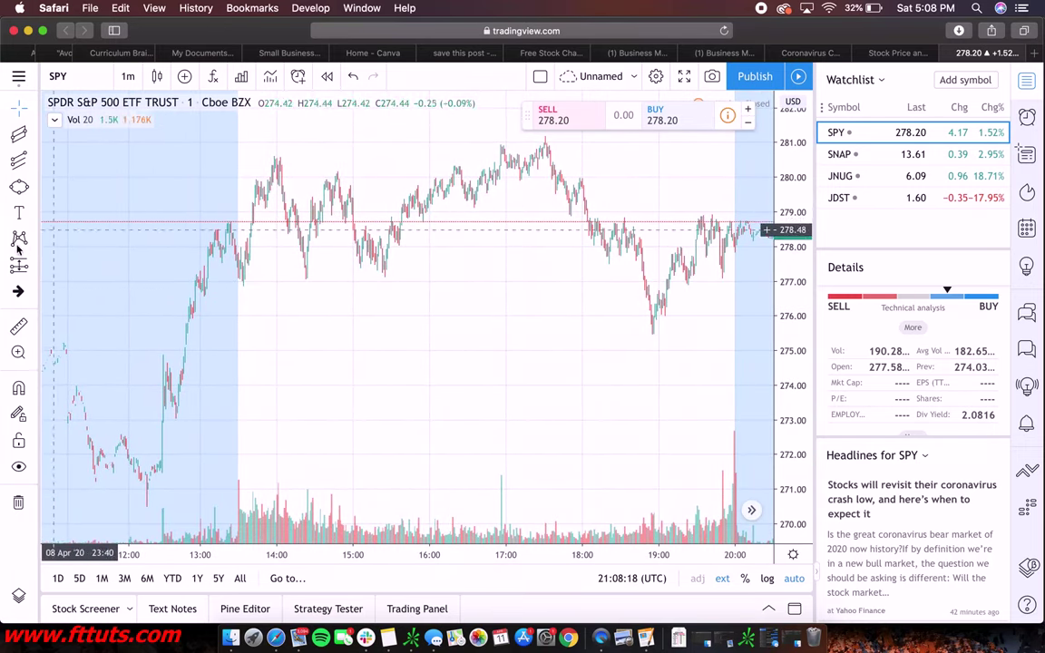
click(33, 136)
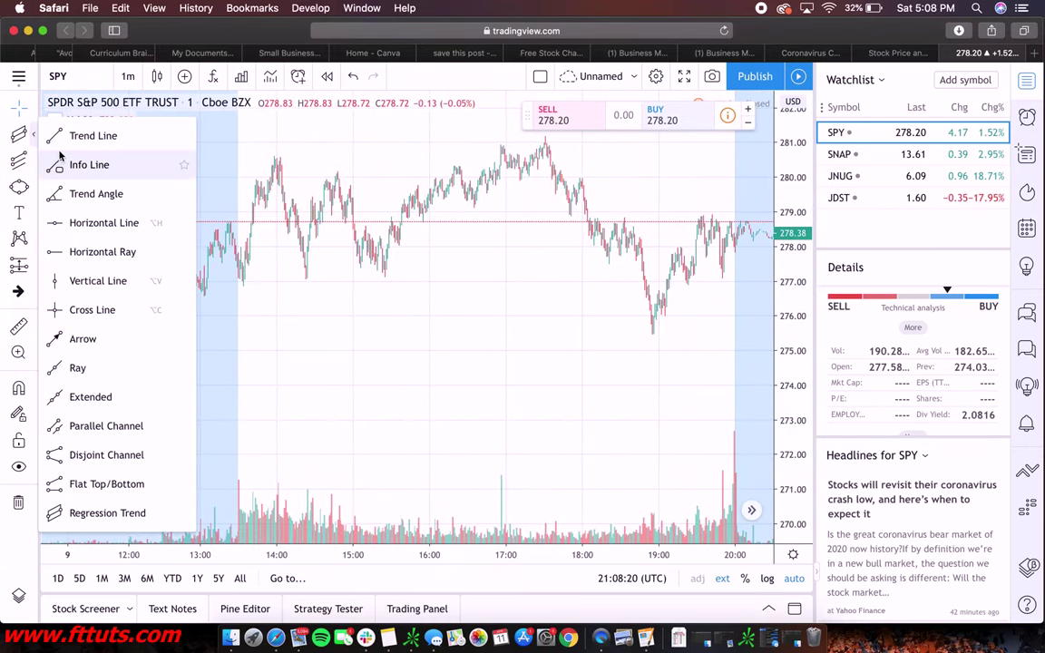
click(56, 134)
click(240, 279)
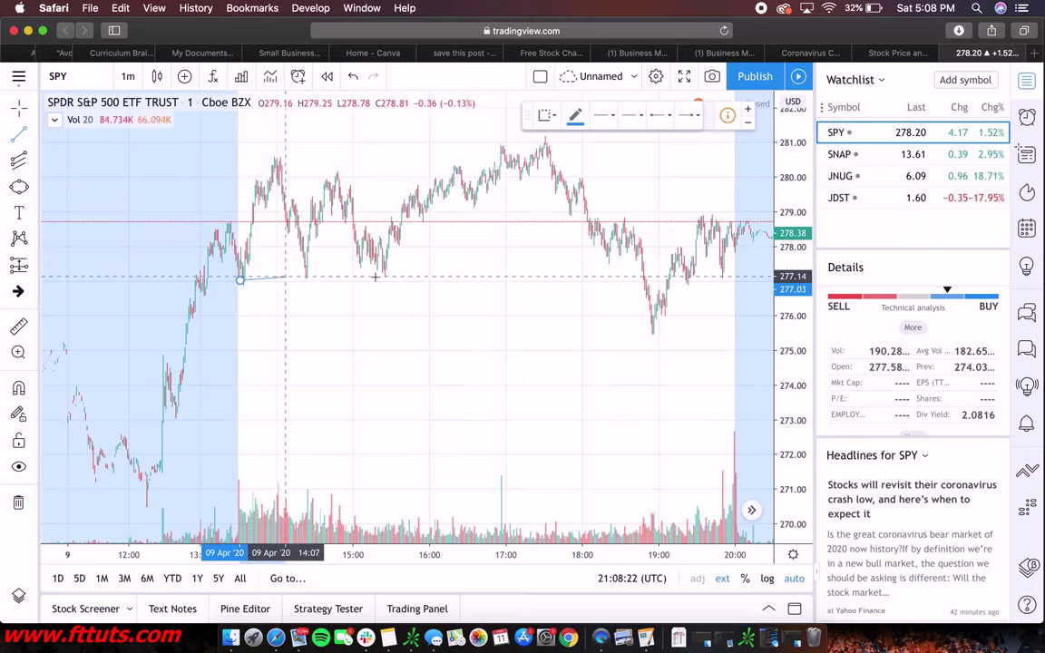
click(425, 274)
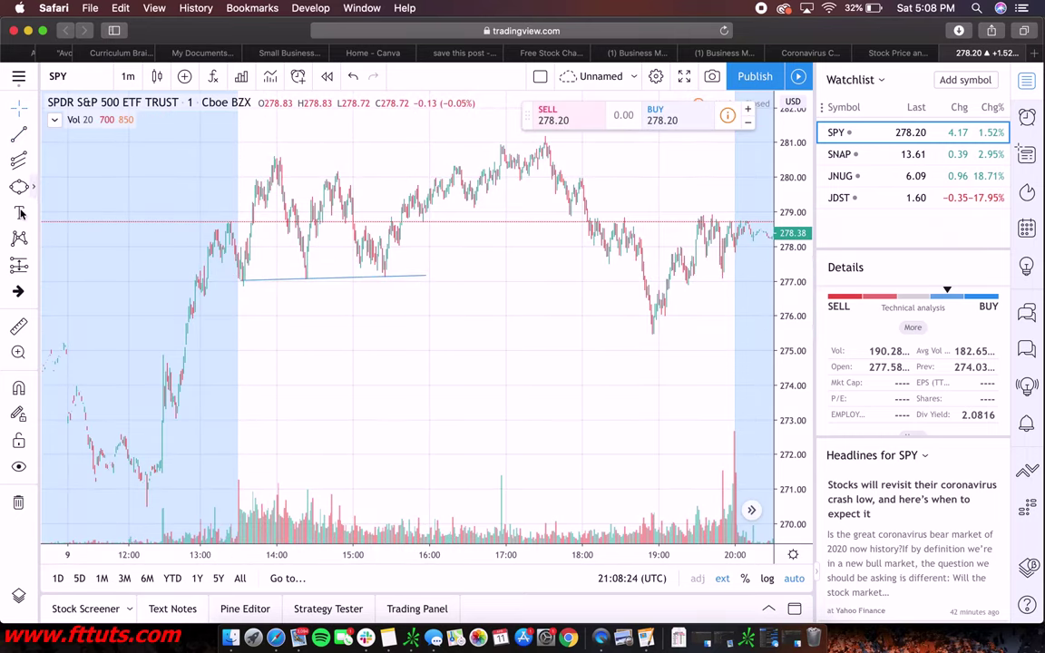
Place a Long Position at 15:26 on 09 Apr '20 with entry about 277.89, target about 280.03 and stop about 275.75.
click(20, 266)
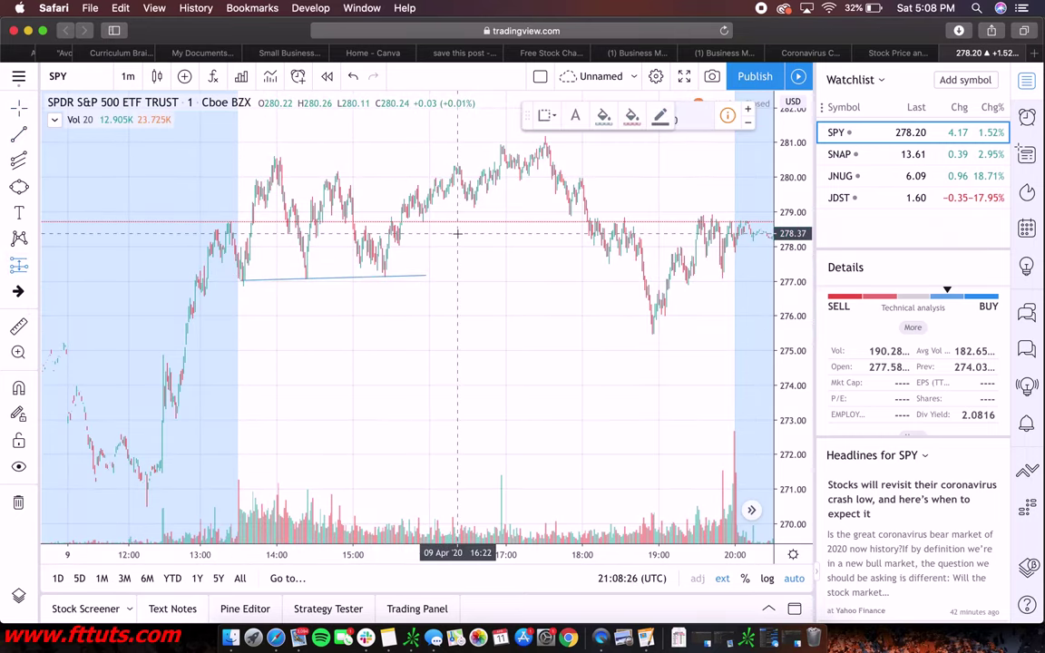
click(387, 250)
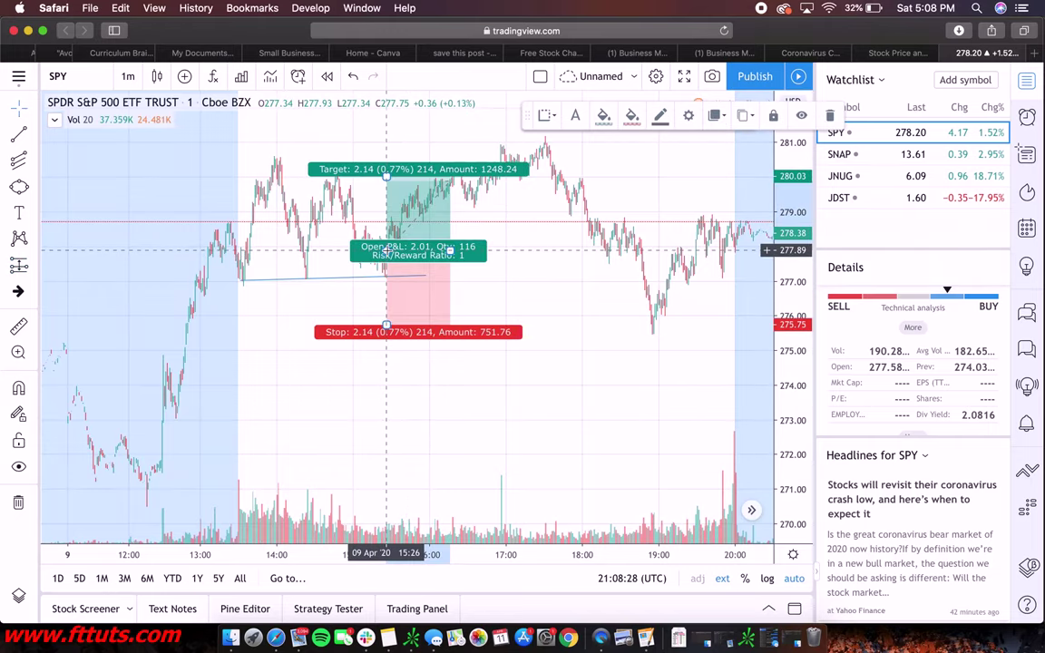
click(411, 396)
click(420, 327)
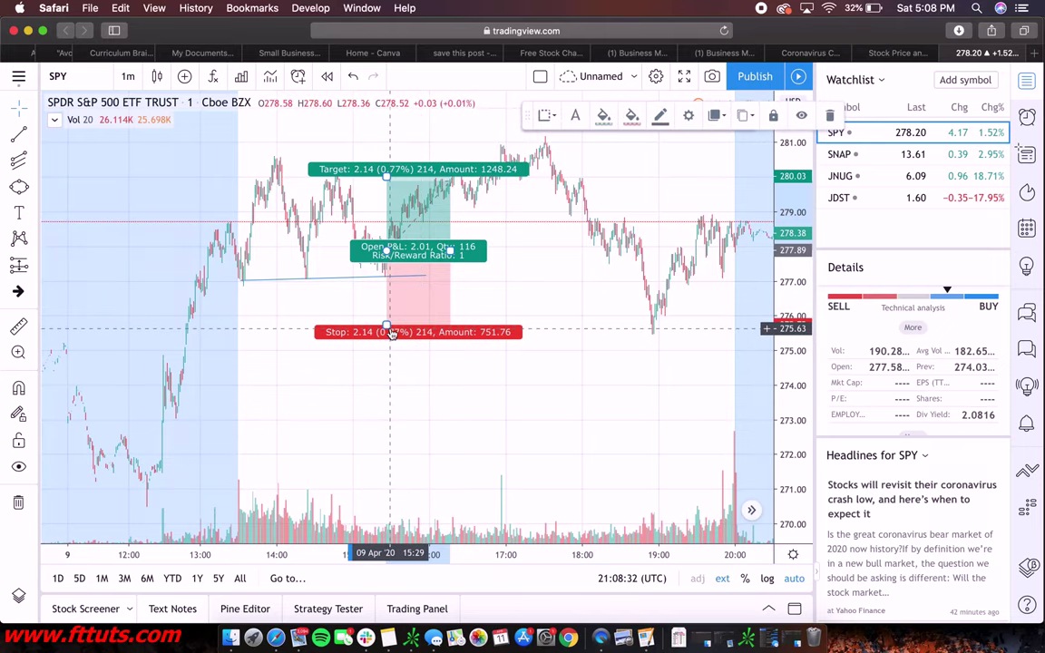
Raise the long position's stop to about 276.93 and extend its end almost to 20:00 on 09 Apr '20.
drag(387, 327, 388, 286)
click(406, 319)
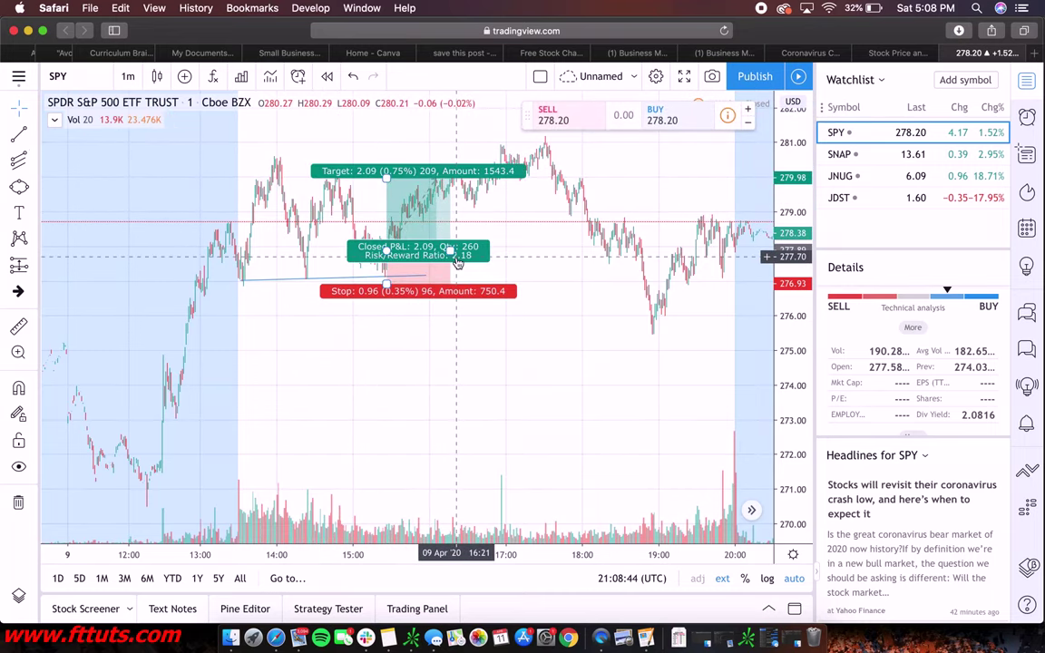
drag(449, 252, 727, 253)
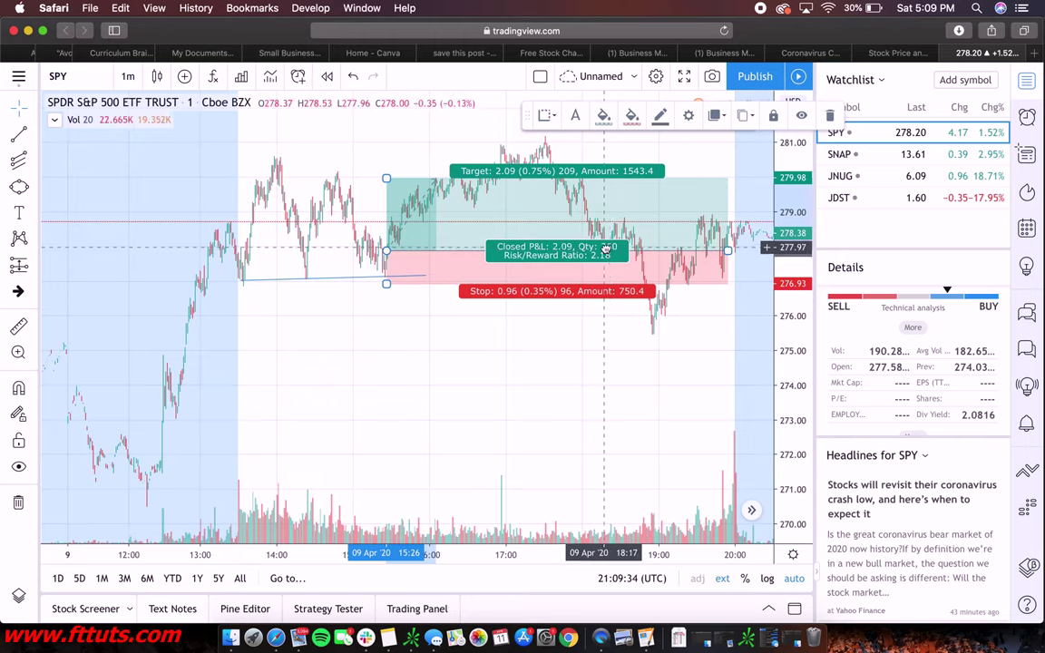
click(575, 116)
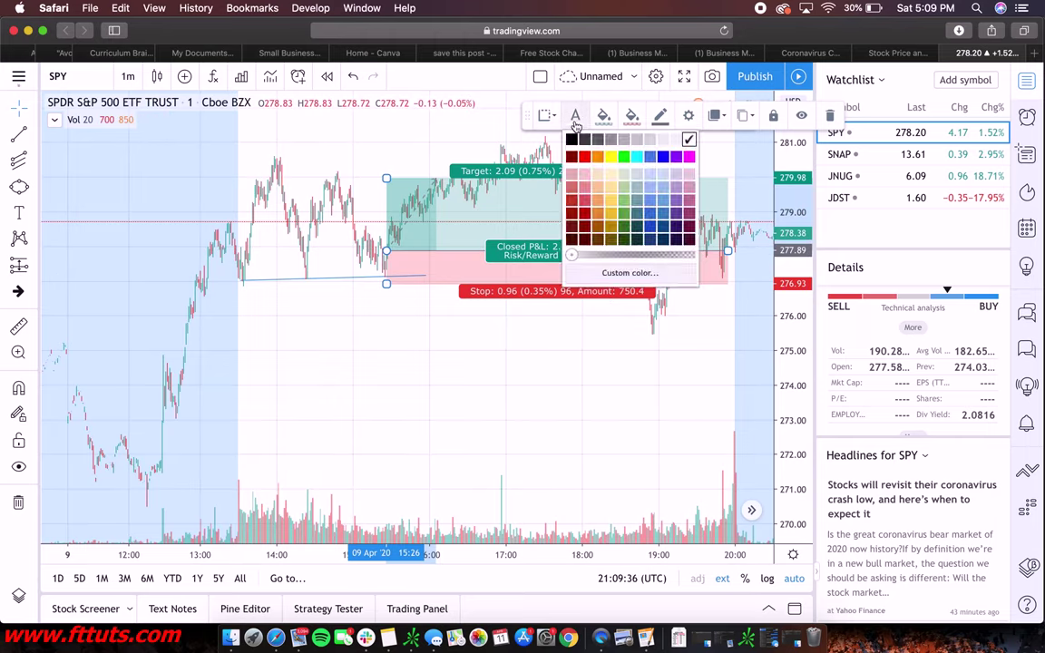
click(610, 261)
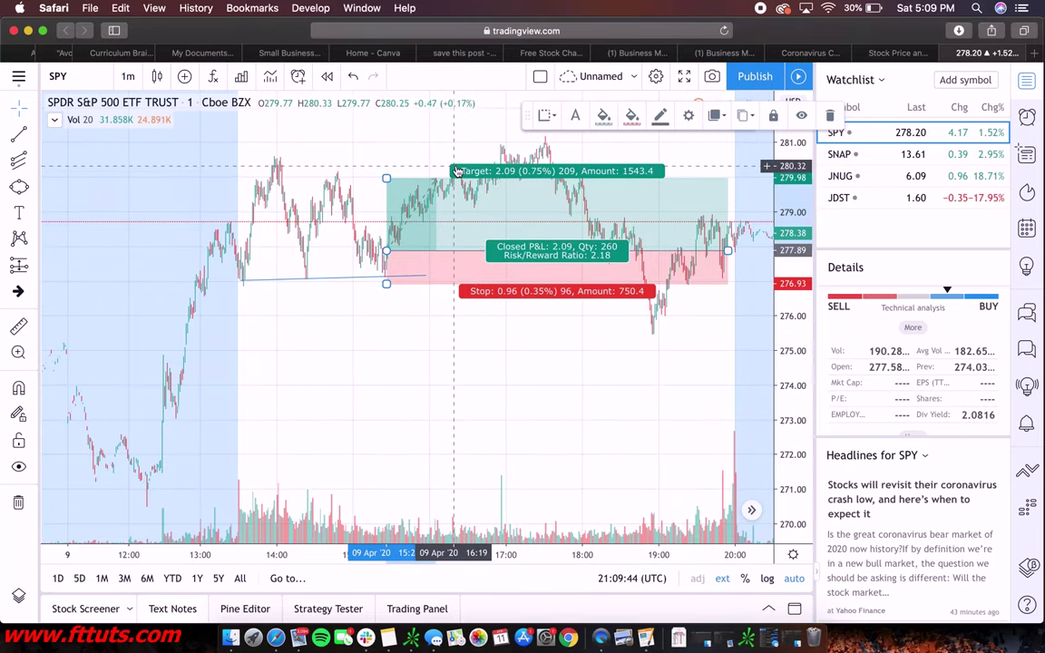
Move the long position to the earlier low at about 14:14 on 08 Apr '20, with its entry at about 266.75.
scroll(430, 340, down, 2)
scroll(430, 339, up, 3)
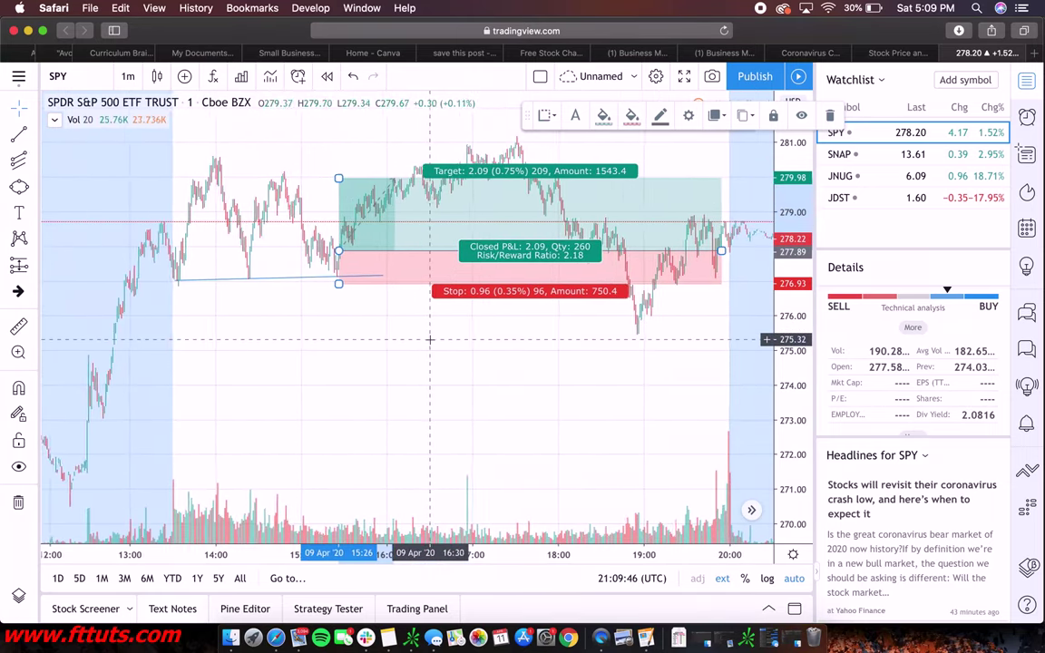
drag(518, 432, 438, 430)
scroll(437, 430, down, 3)
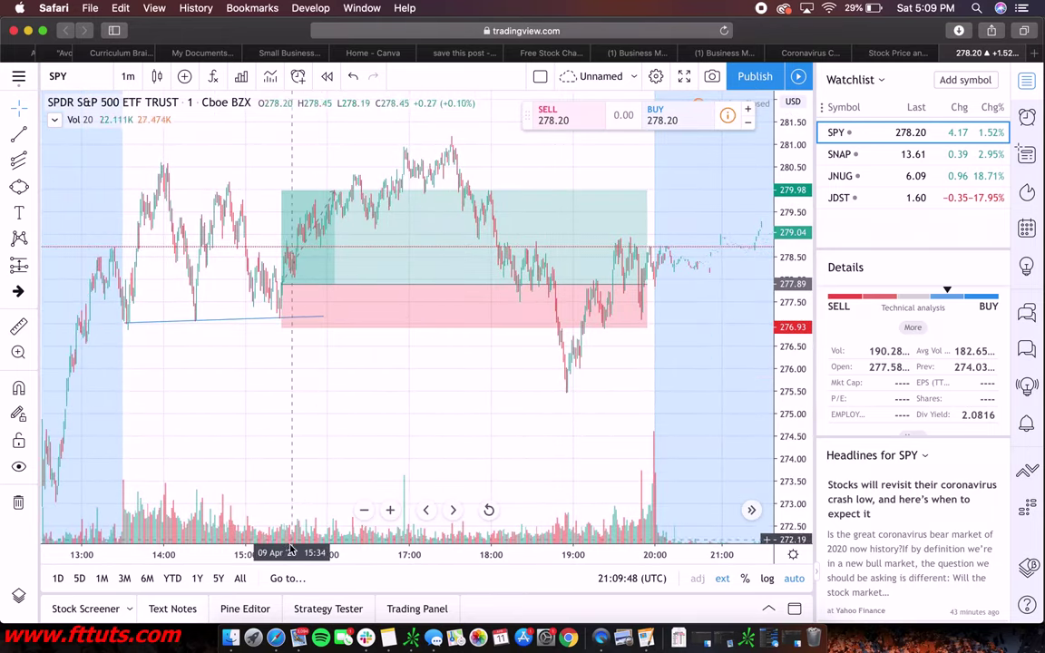
scroll(711, 221, down, 3)
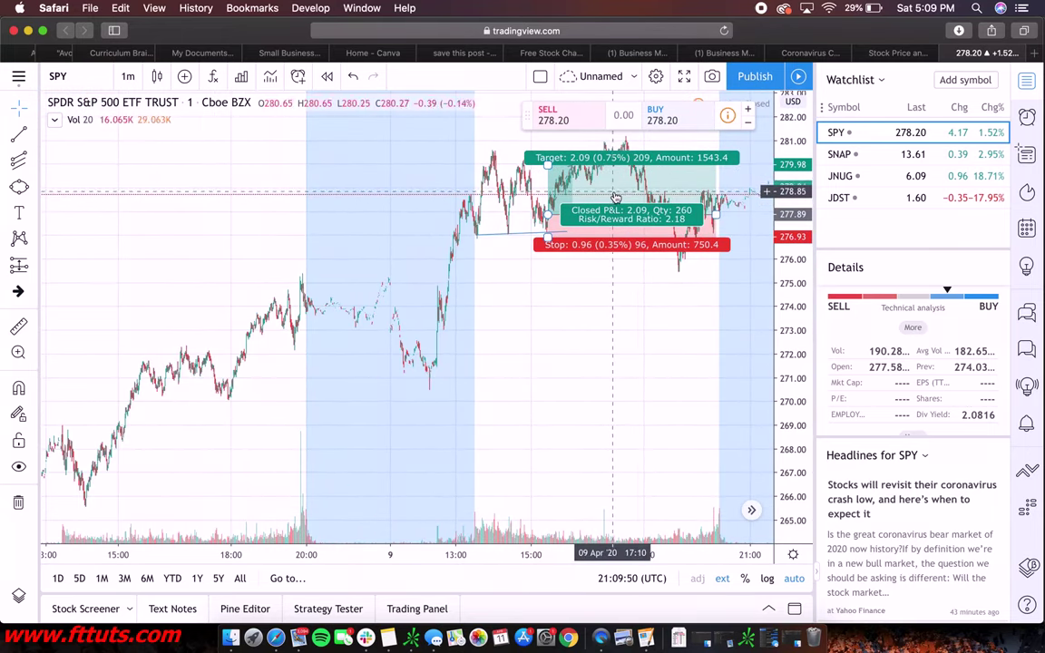
mouse_move(662, 187)
mouse_down()
mouse_move(294, 251)
mouse_move(206, 393)
mouse_move(194, 391)
mouse_move(189, 319)
mouse_move(159, 253)
mouse_move(161, 457)
mouse_up()
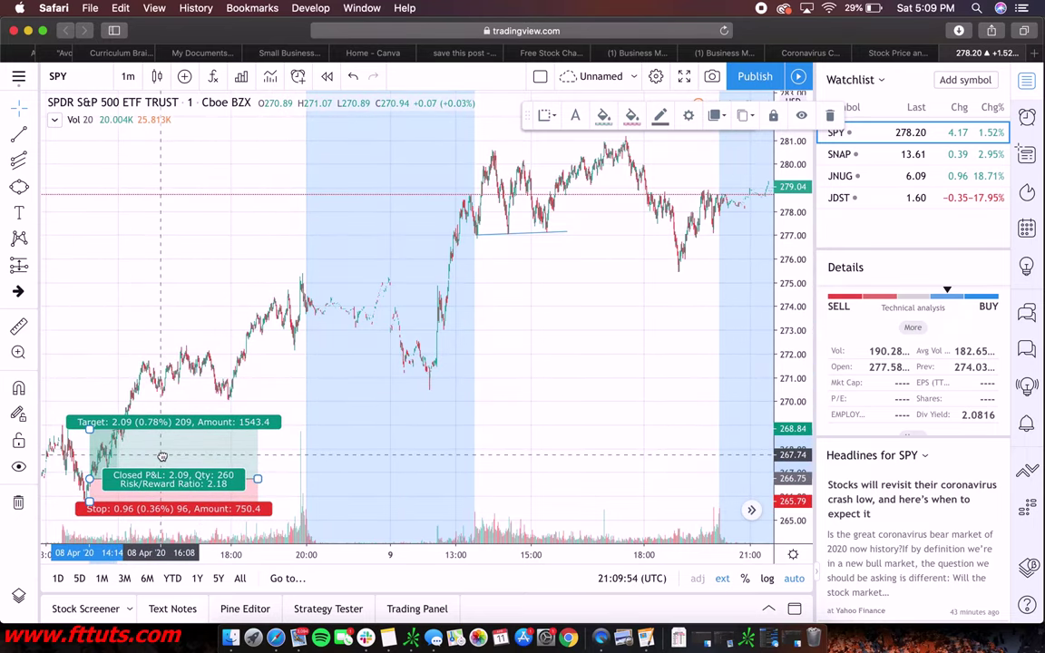
Reposition the long position to start at about 13:51 on 08 Apr '20 with its entry at about 267.02.
scroll(257, 398, up, 5)
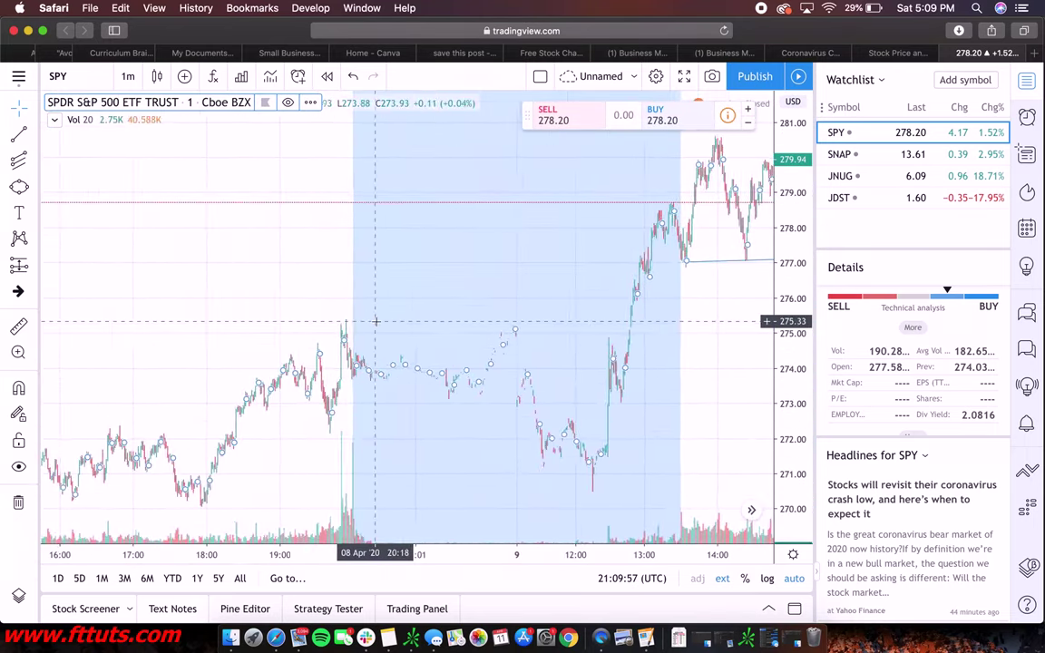
scroll(375, 322, up, 2)
drag(245, 285, 712, 295)
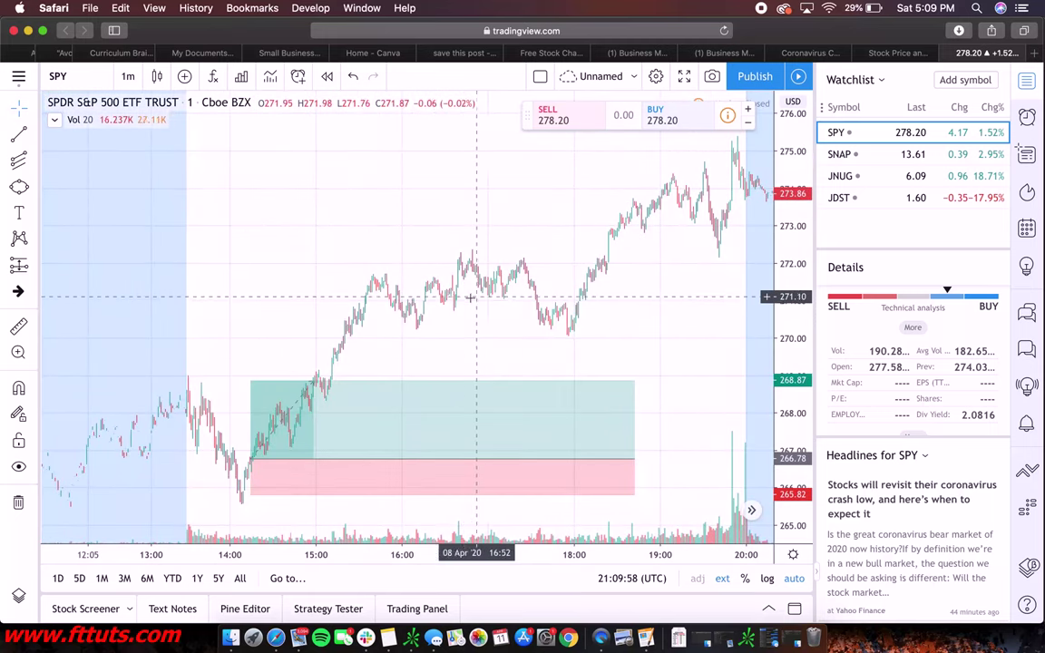
drag(304, 259, 388, 263)
mouse_move(387, 405)
mouse_down()
mouse_move(377, 415)
mouse_move(362, 390)
mouse_move(366, 354)
mouse_move(357, 356)
mouse_up()
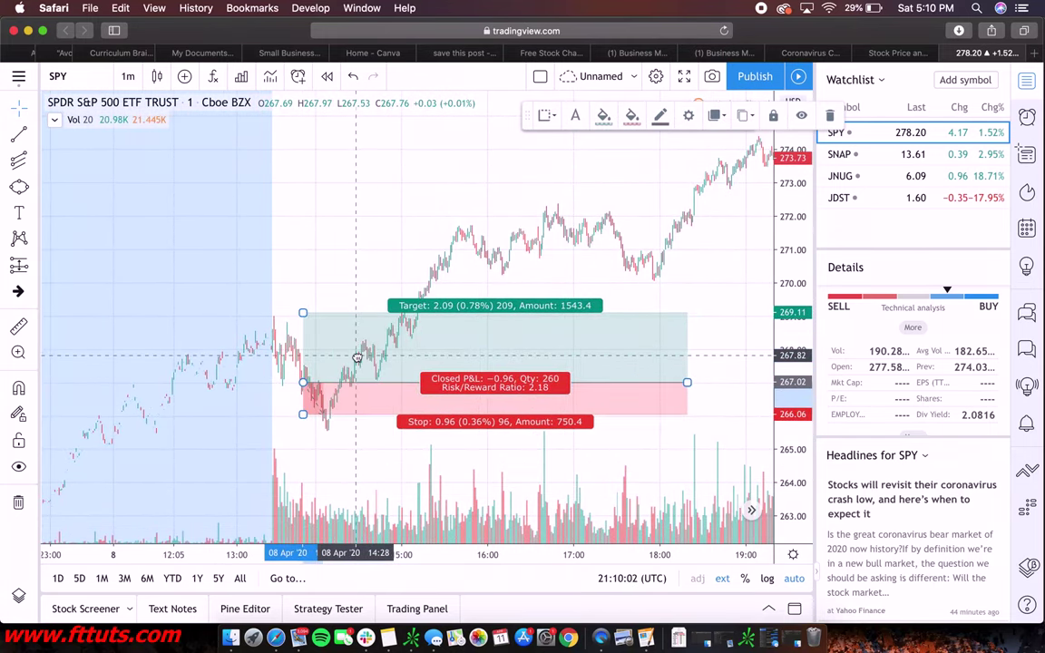
click(276, 444)
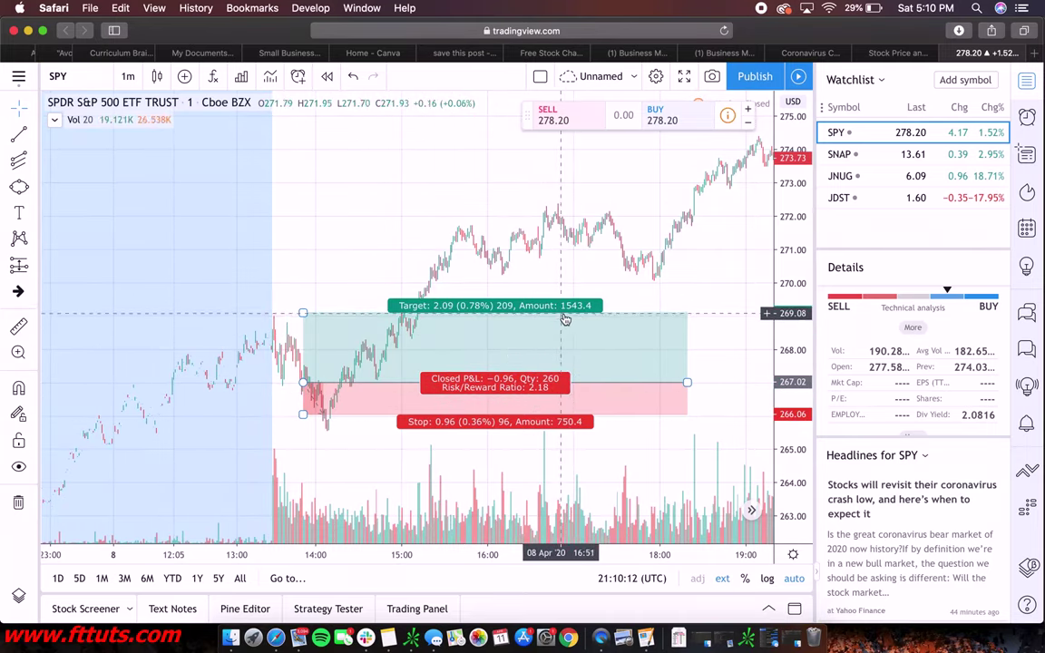
click(445, 352)
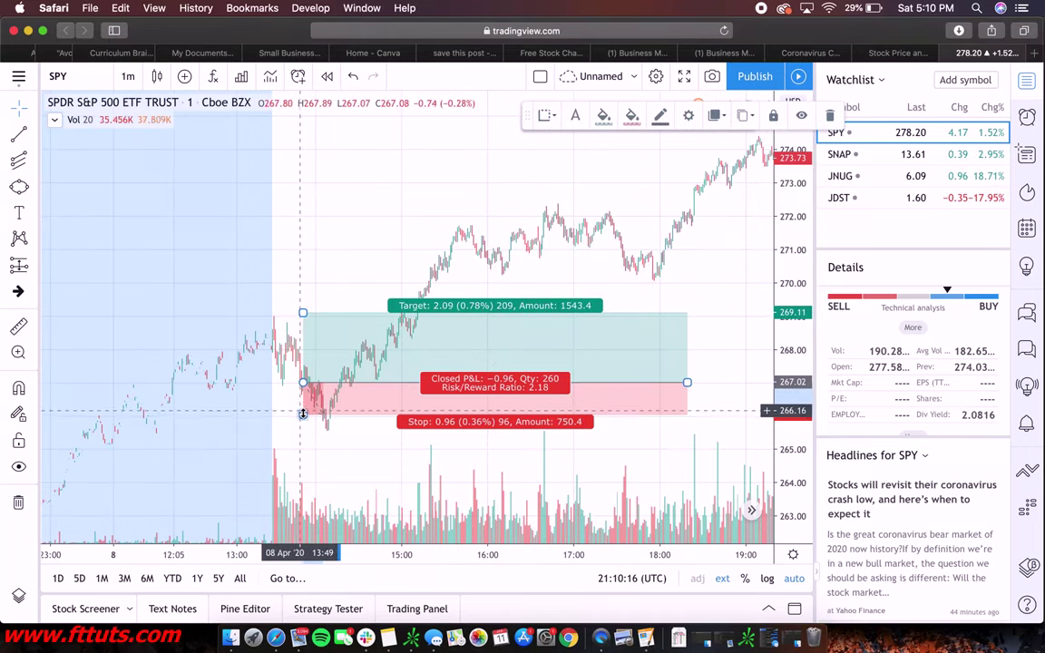
Set the long position's stop to about 265.34 and target to about 272.62, and extend its end past 19:19.
drag(303, 413, 303, 438)
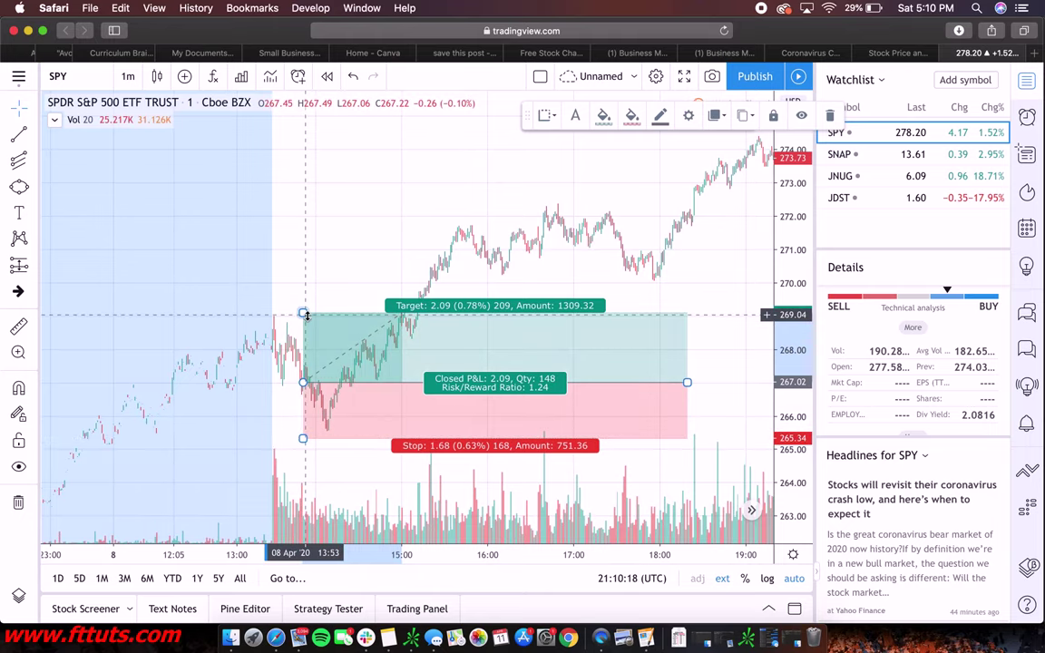
drag(302, 313, 328, 196)
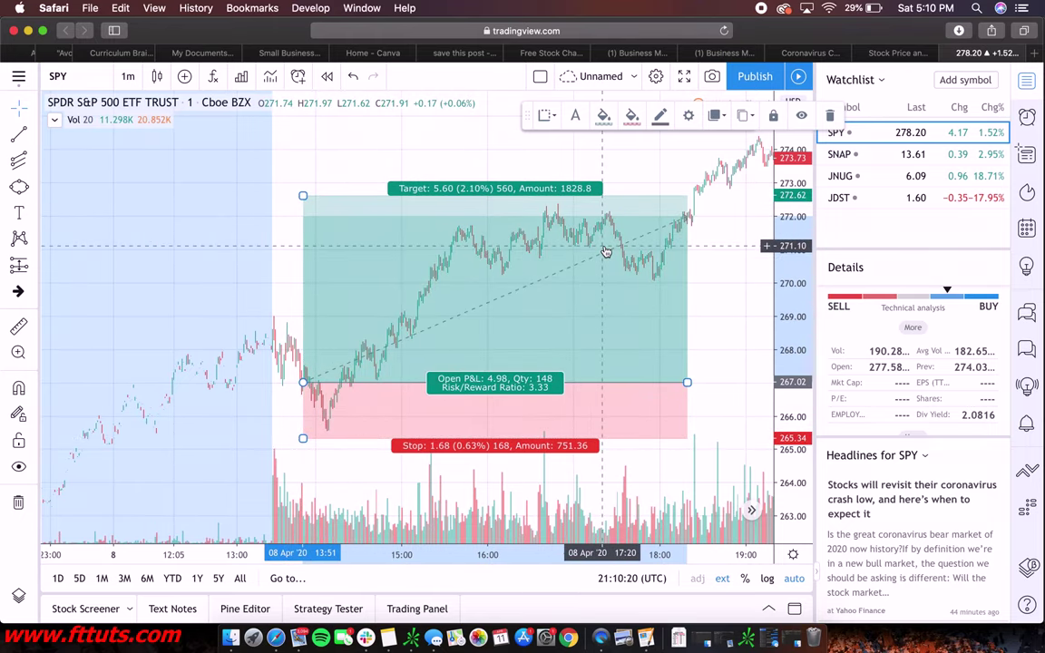
drag(687, 382, 785, 387)
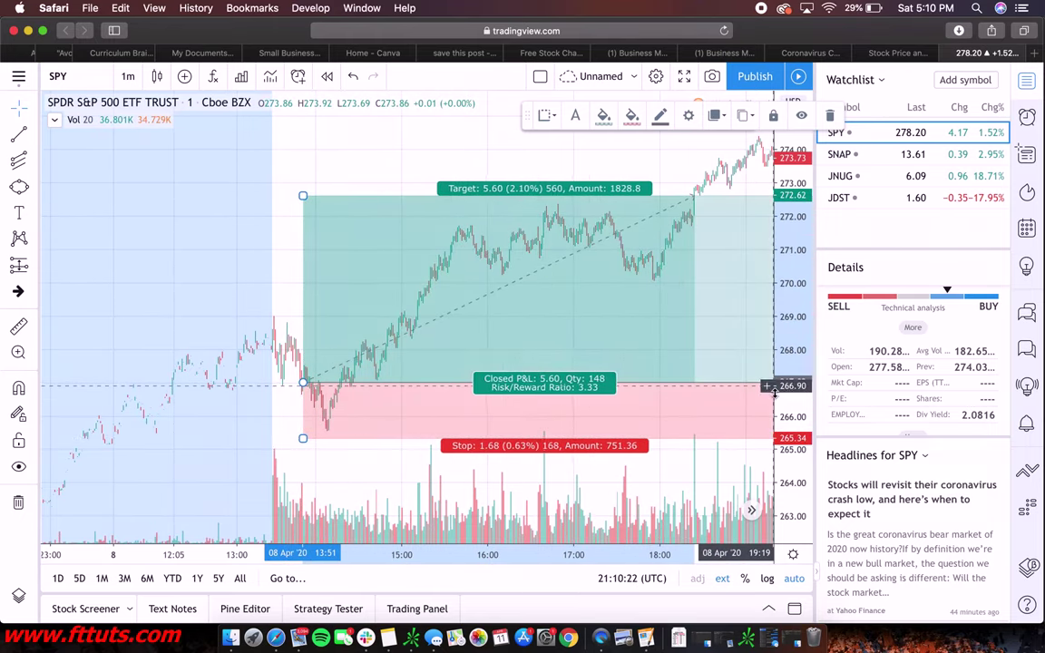
click(625, 524)
click(625, 343)
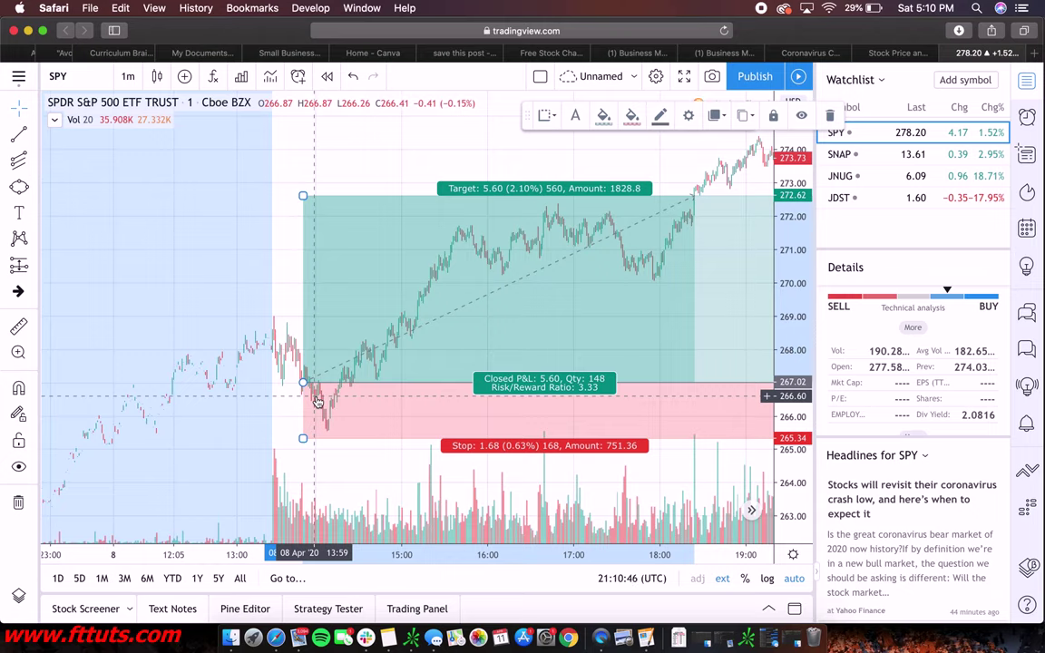
click(272, 248)
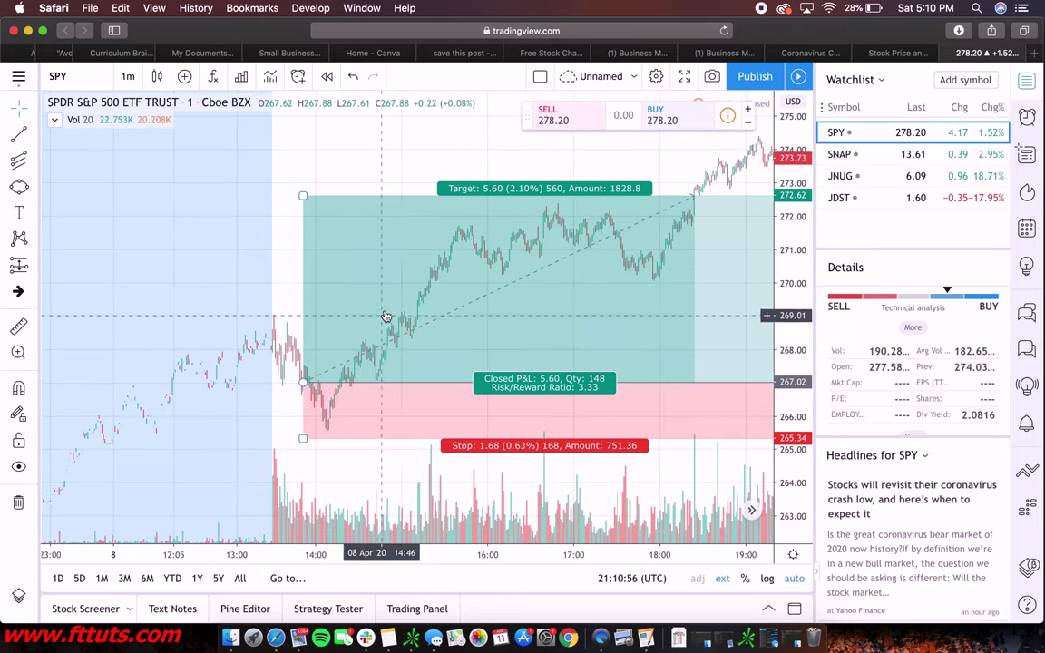
Delete the long position from the 08 Apr '20 session.
click(35, 266)
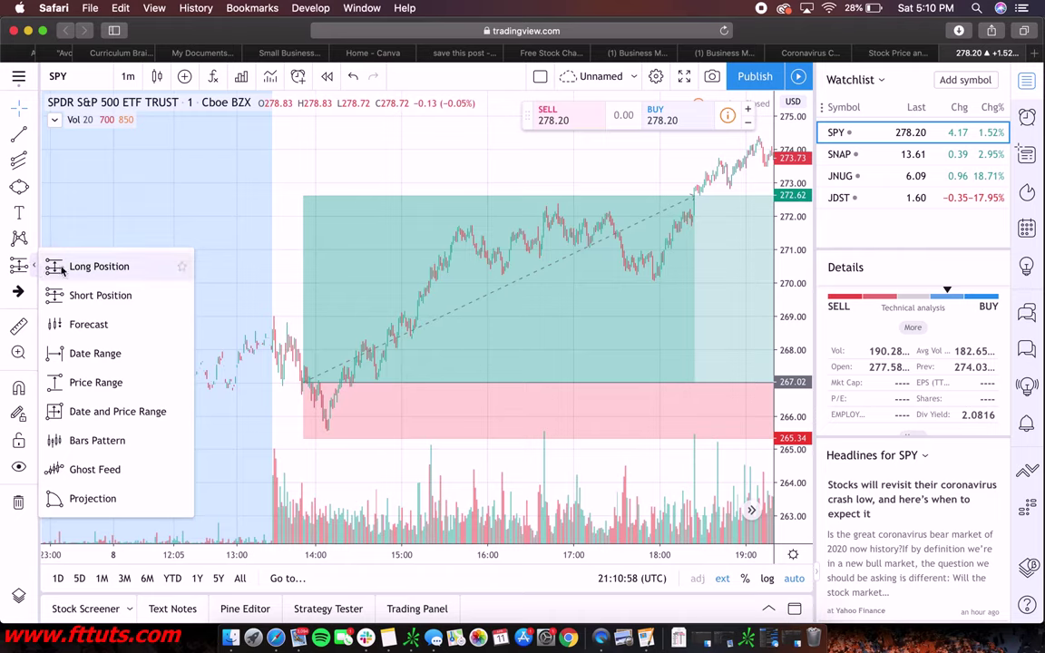
click(390, 289)
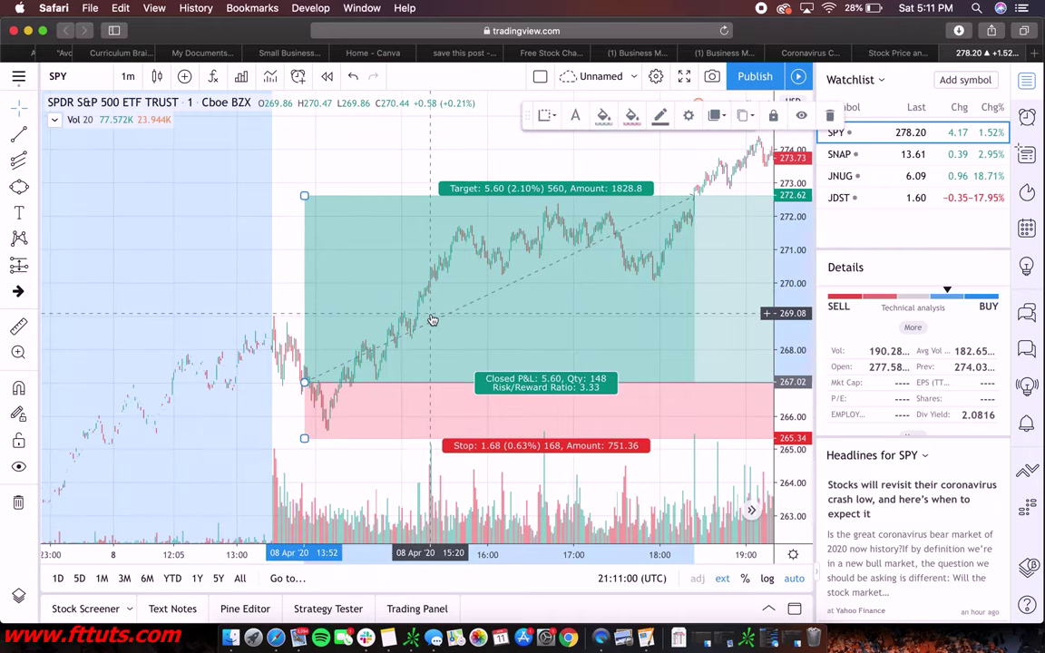
key(Delete)
Place a Short Position at 17:22 on 08 Apr '20 with entry about 271.99, stop about 273.88 and target about 270.10.
click(35, 267)
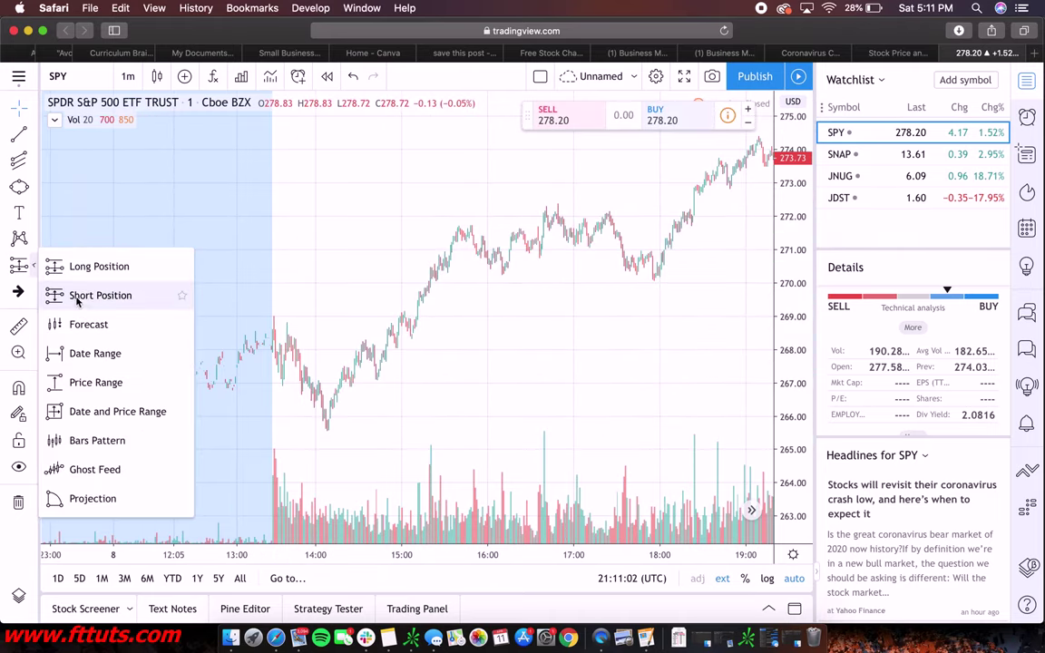
click(71, 269)
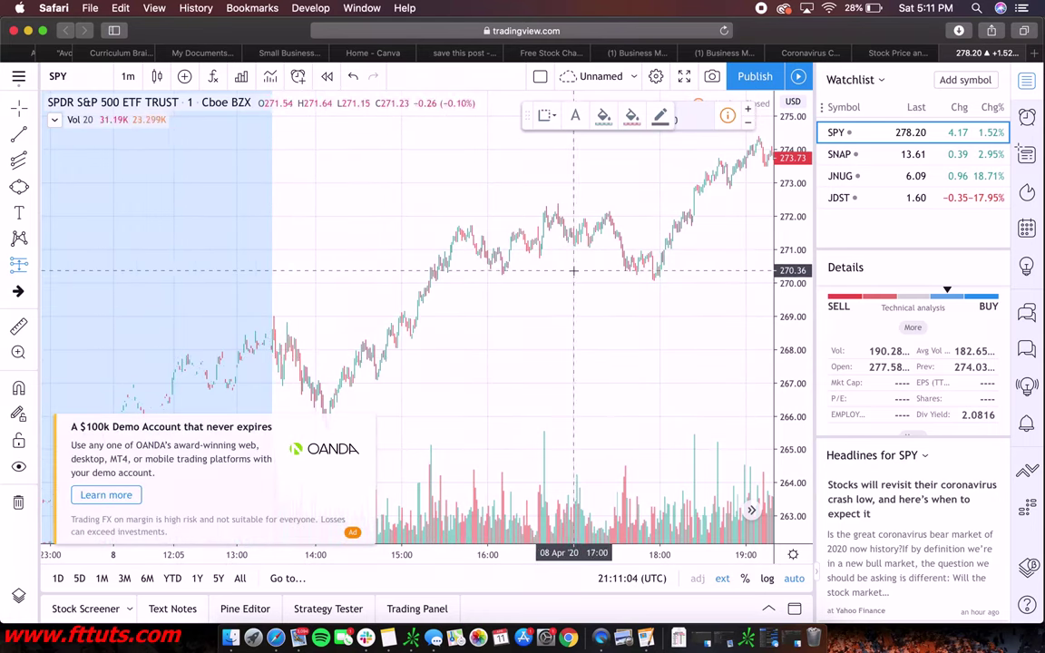
scroll(526, 238, up, 2)
click(592, 230)
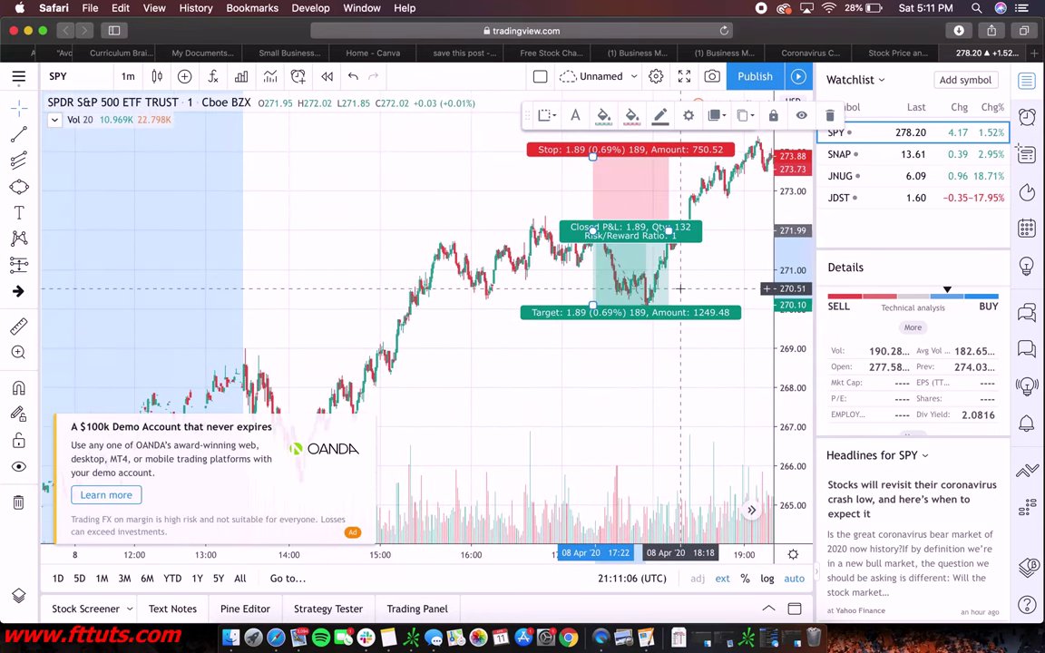
Lower the short position's stop to about 272.41 and extend its end to about 19:05.
drag(671, 232, 721, 232)
drag(593, 156, 592, 213)
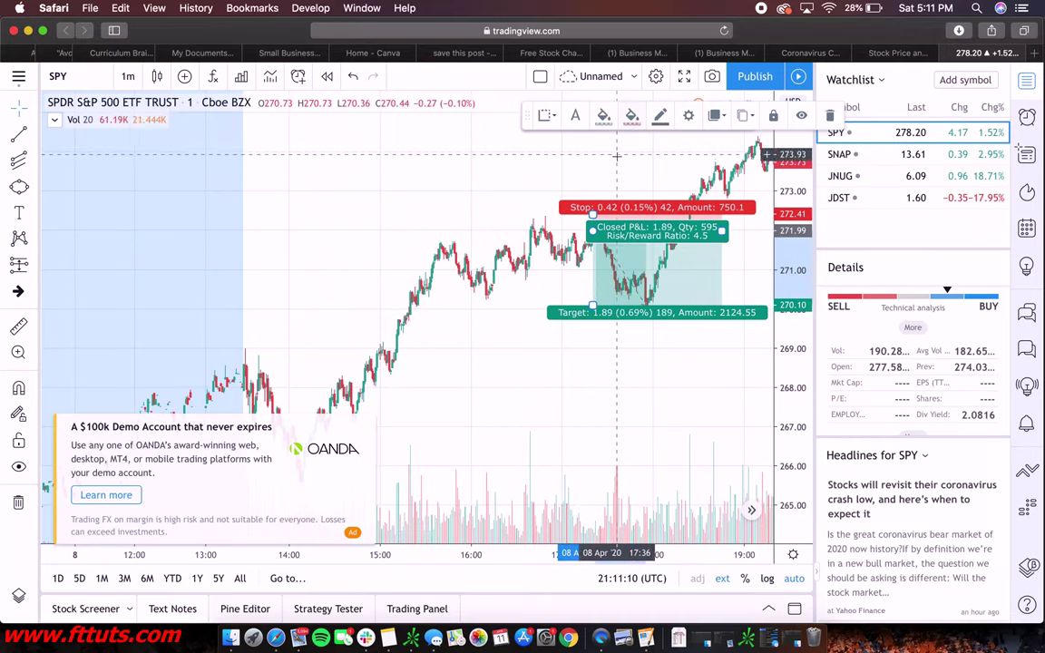
click(582, 271)
mouse_move(676, 234)
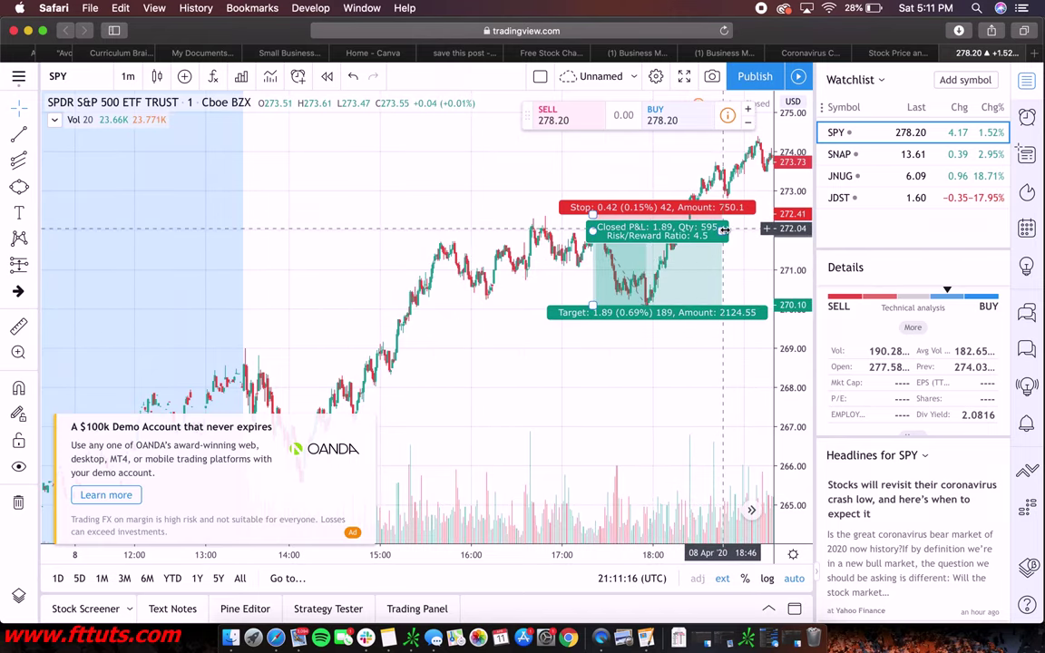
drag(724, 231, 752, 231)
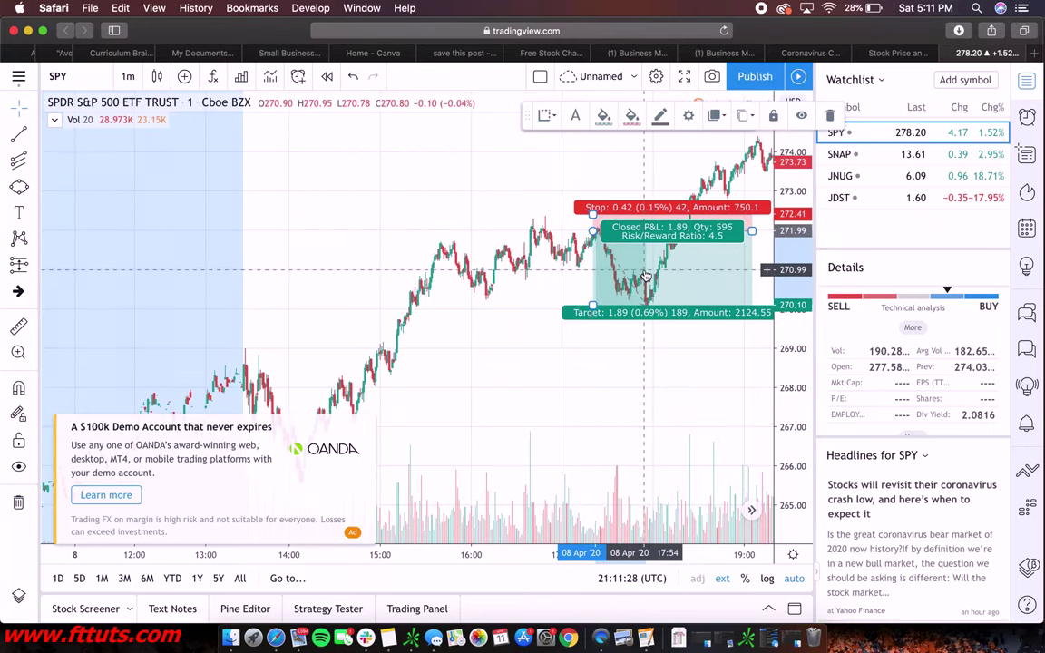
Raise the short position's stop to about 273.74 and try its target at about 268.13 and at about 270.33.
drag(592, 214, 592, 161)
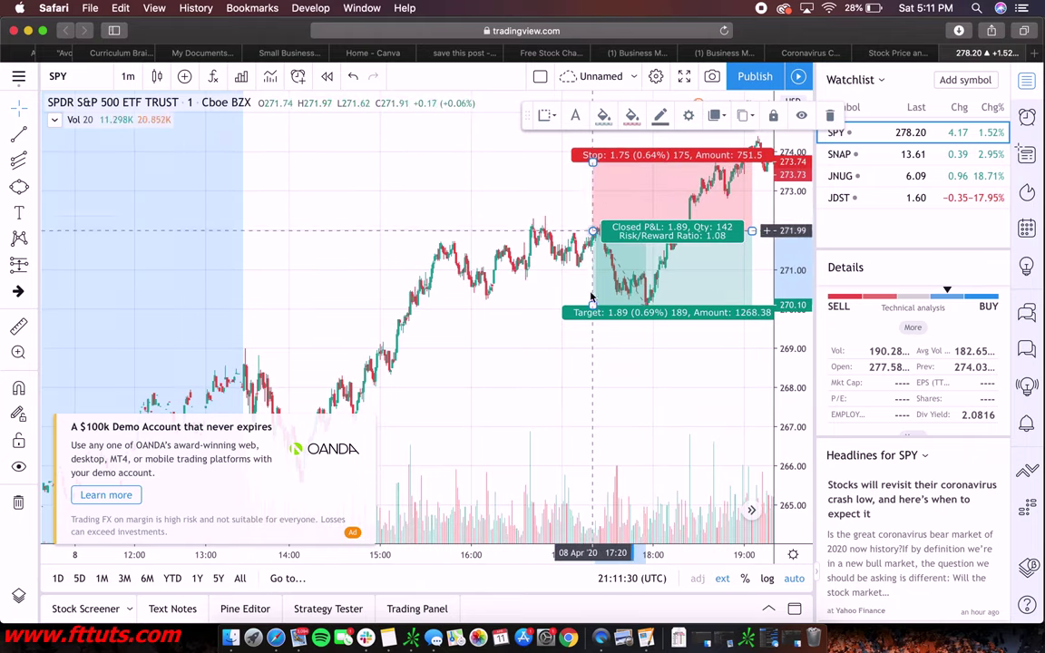
drag(590, 310, 544, 382)
scroll(506, 400, up, 5)
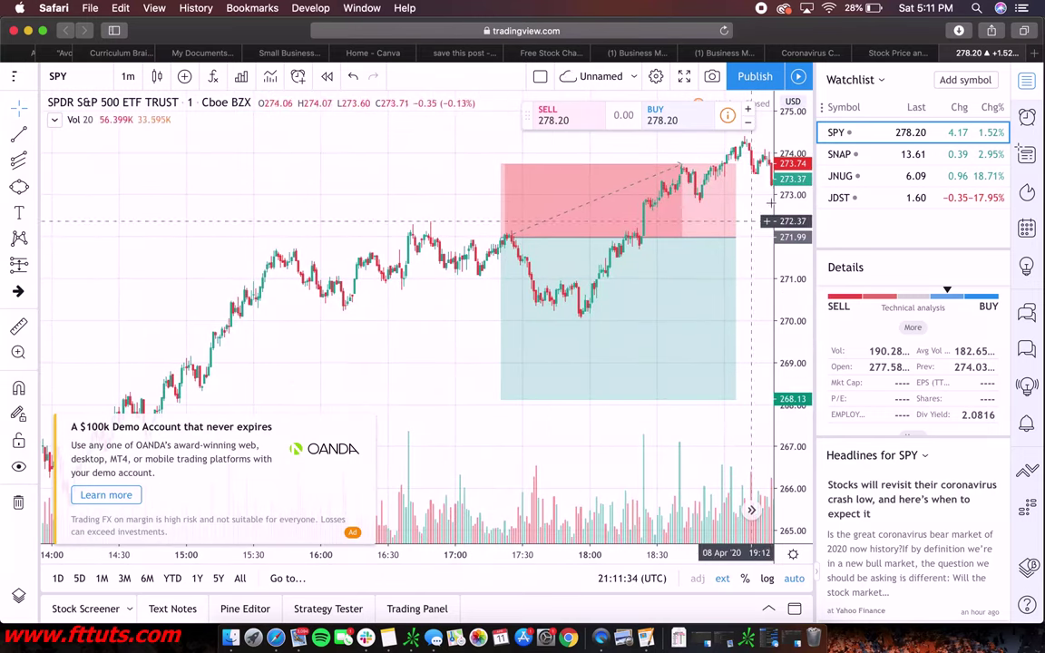
drag(500, 399, 497, 346)
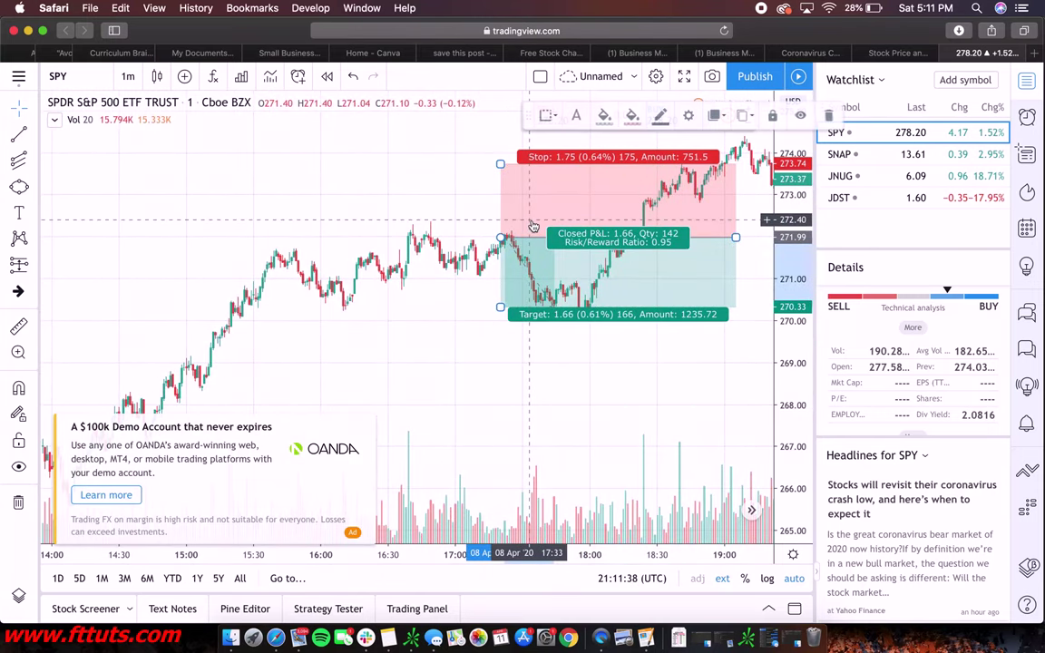
Delete the short position and return the chart to the latest SPY bars.
key(Delete)
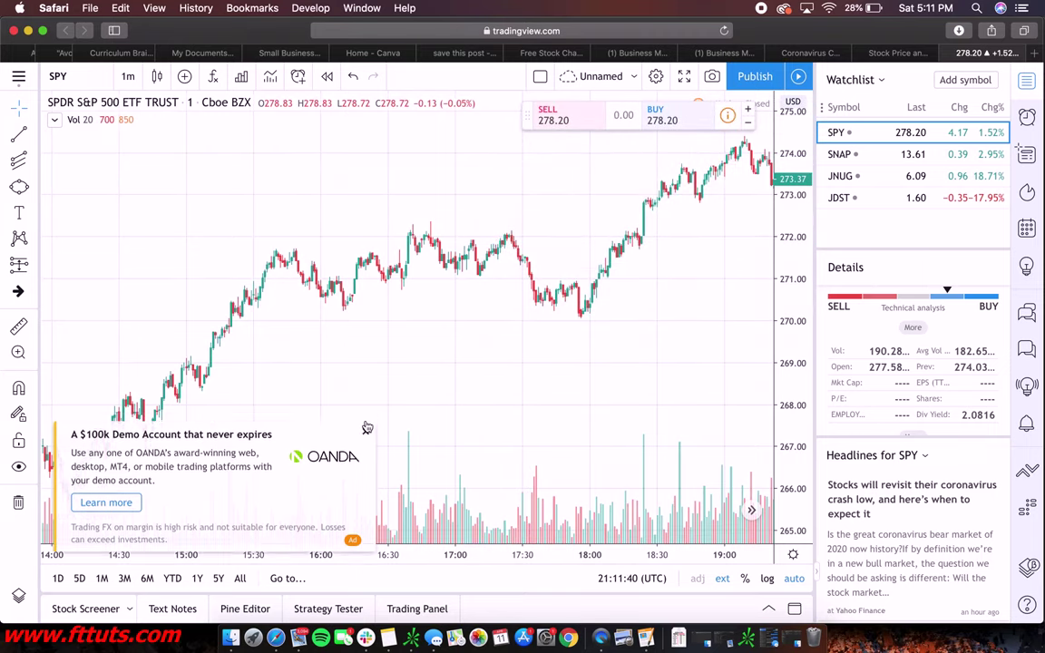
drag(263, 551, 545, 551)
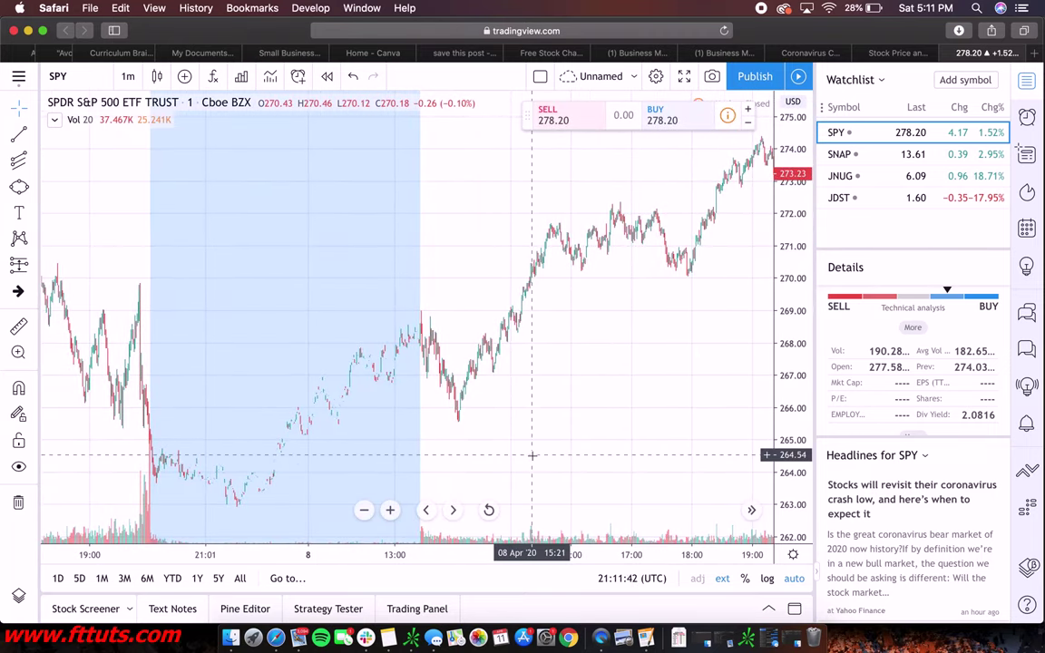
drag(598, 466, 34, 499)
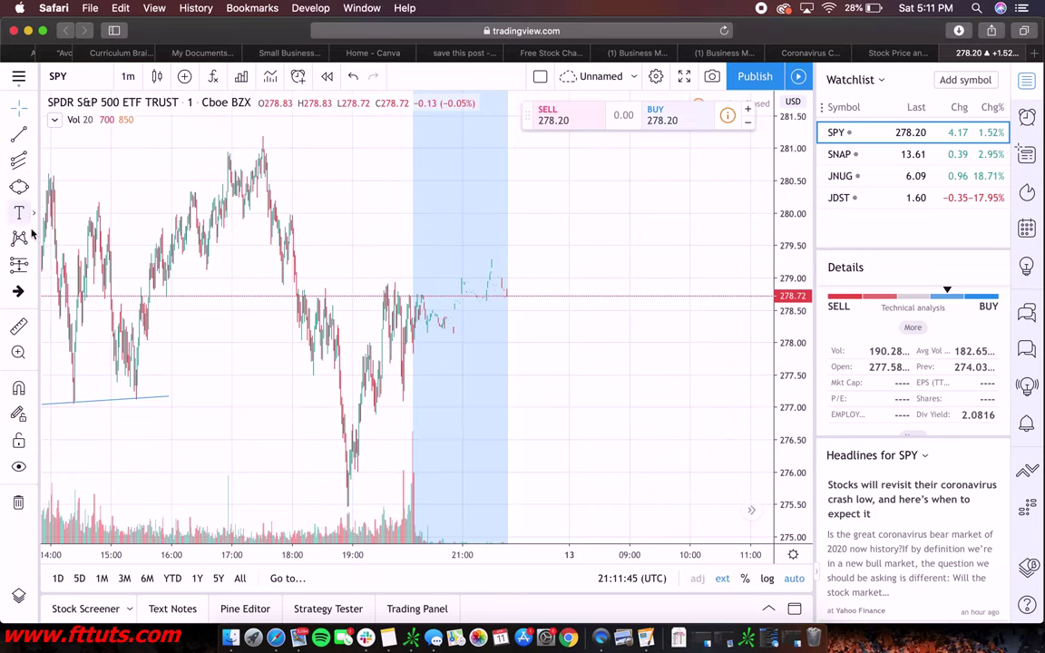
Place a Long Position at 22:58 on 09 Apr '20 with entry about 278.81, stop about 277.67, target about 279.95 and end about 10:30 on 13 Apr.
click(31, 264)
click(84, 294)
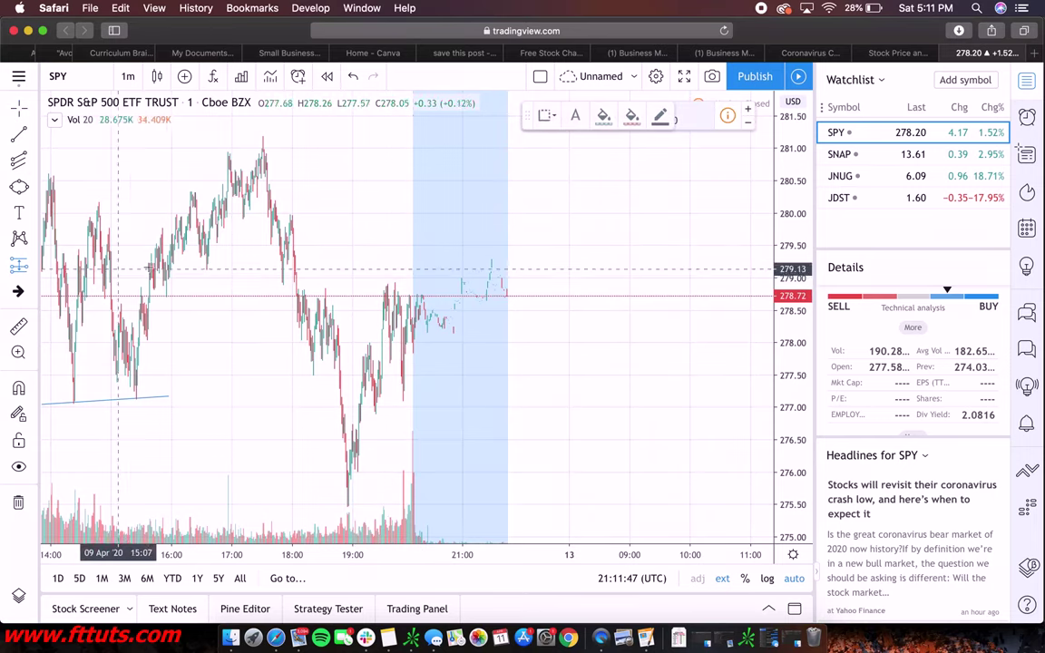
click(504, 297)
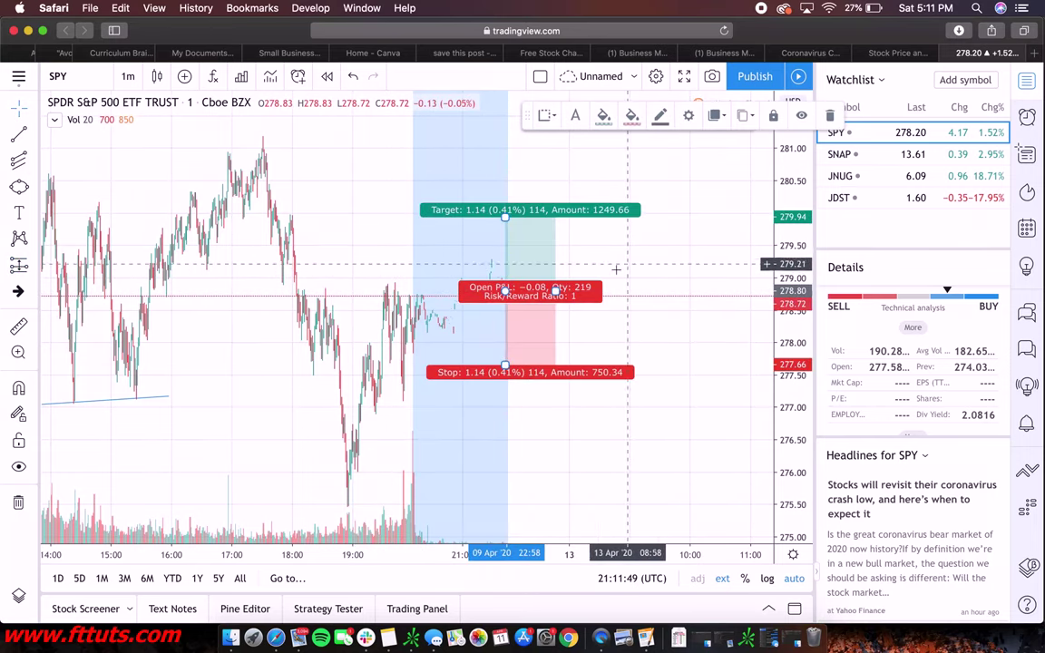
drag(556, 290, 720, 291)
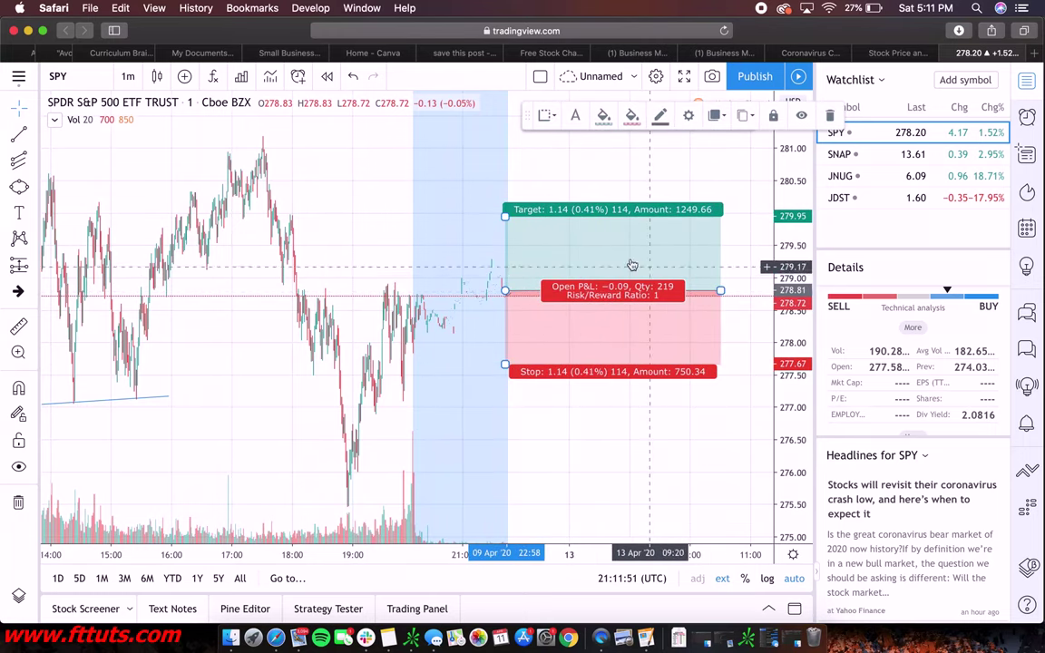
Raise the long position's target to about 280.20 and its stop to about 278.11.
mouse_move(505, 216)
mouse_down()
mouse_move(504, 246)
mouse_move(505, 187)
mouse_move(505, 199)
mouse_up()
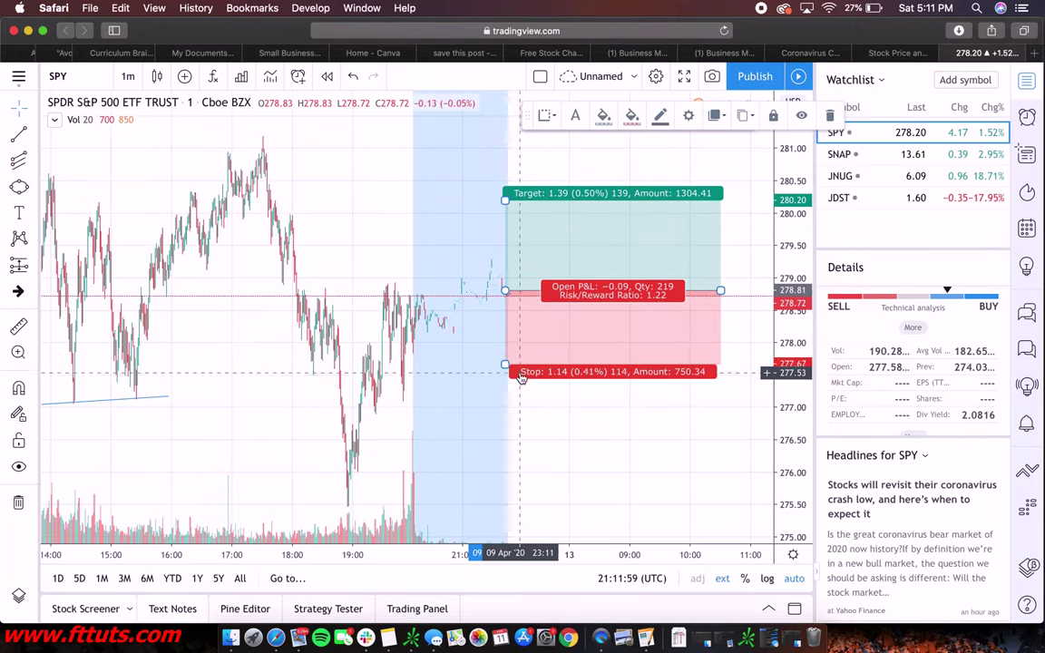
drag(505, 363, 505, 336)
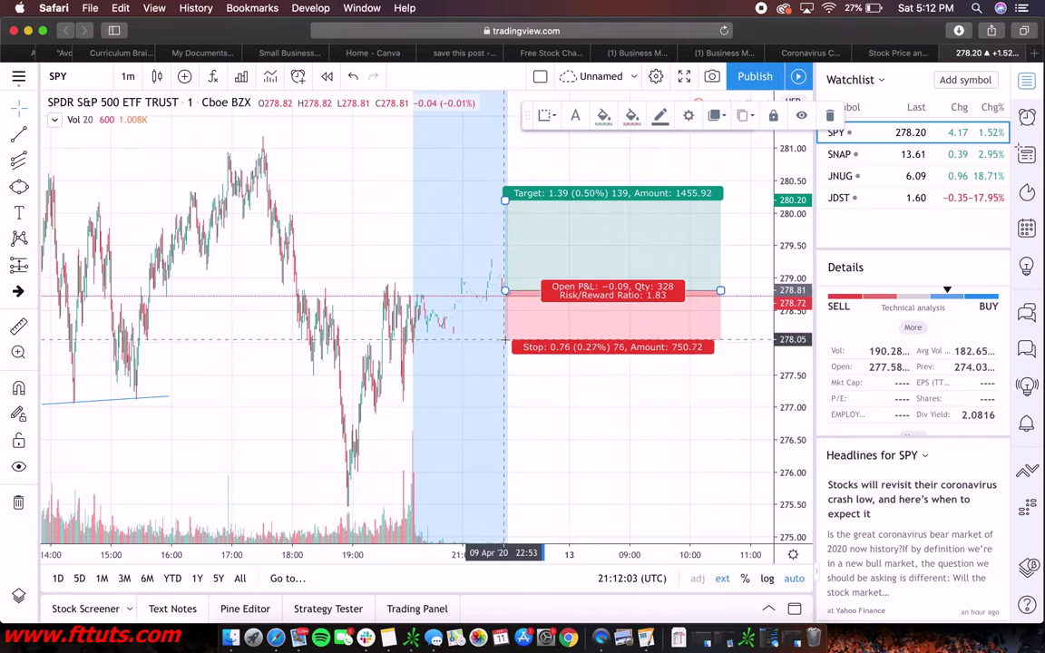
Extend the long position's end well past 15:00 on 13 Apr '20.
scroll(669, 408, down, 2)
scroll(676, 408, up, 5)
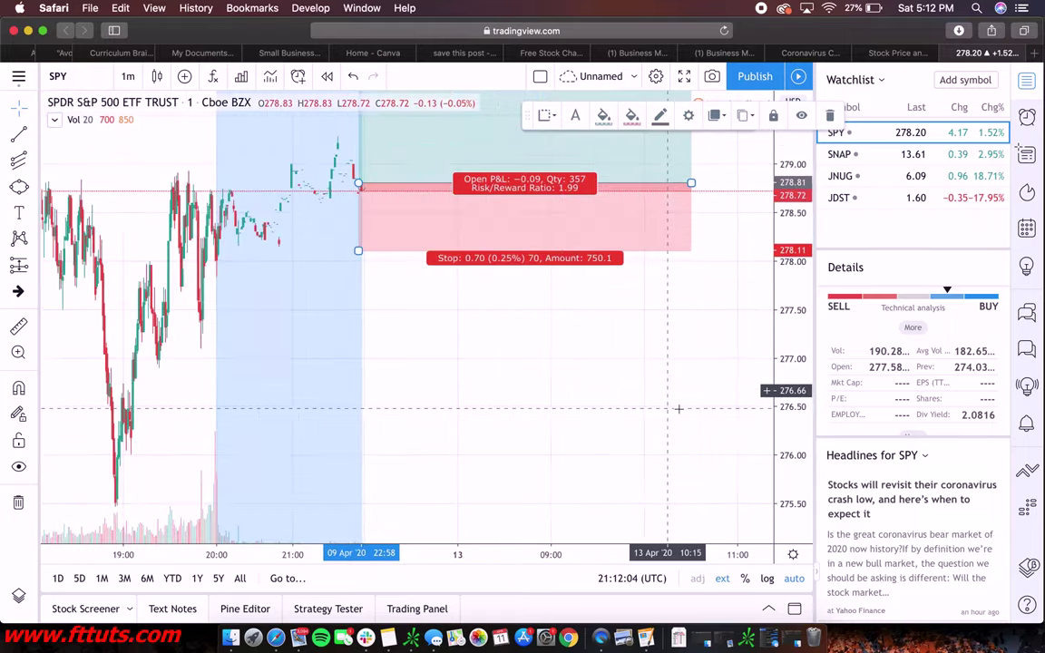
drag(679, 408, 468, 409)
scroll(468, 408, down, 3)
scroll(468, 407, down, 3)
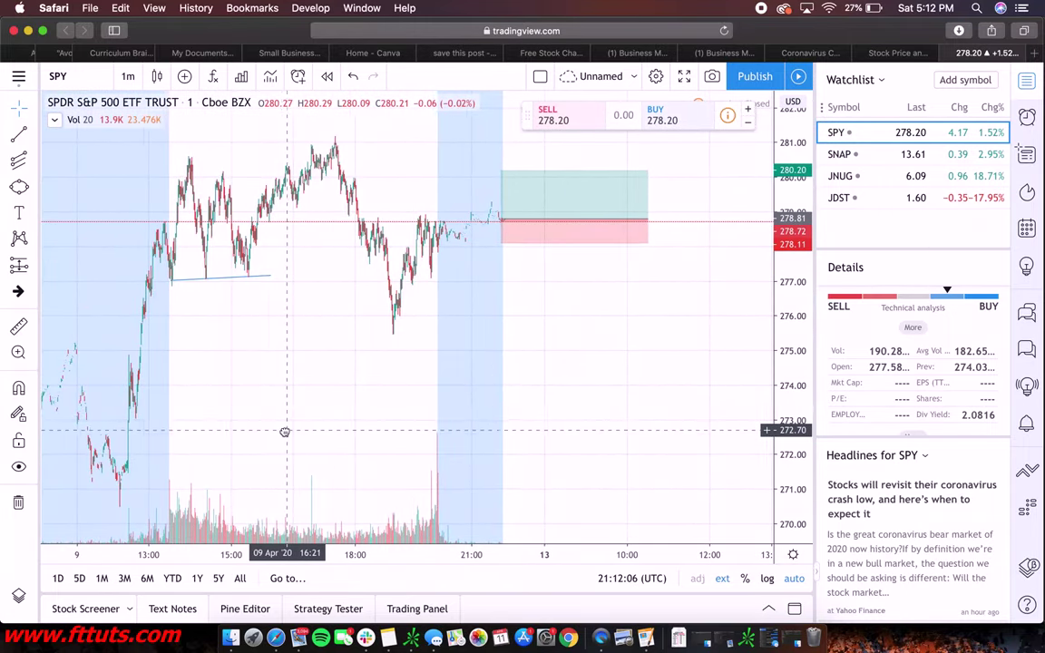
drag(571, 385, 301, 383)
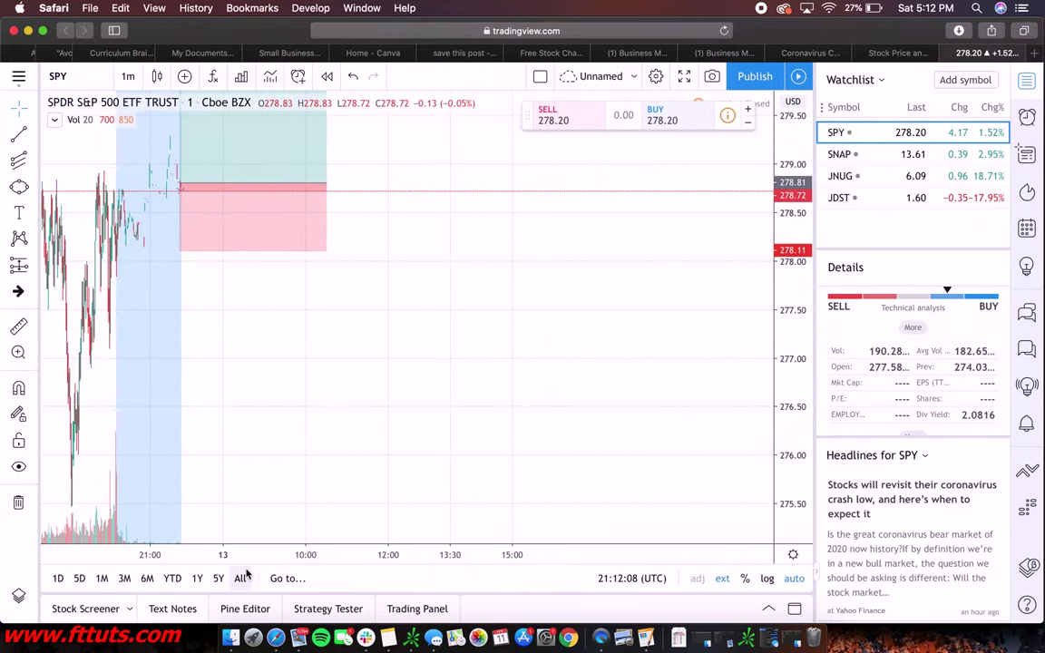
drag(529, 552, 642, 550)
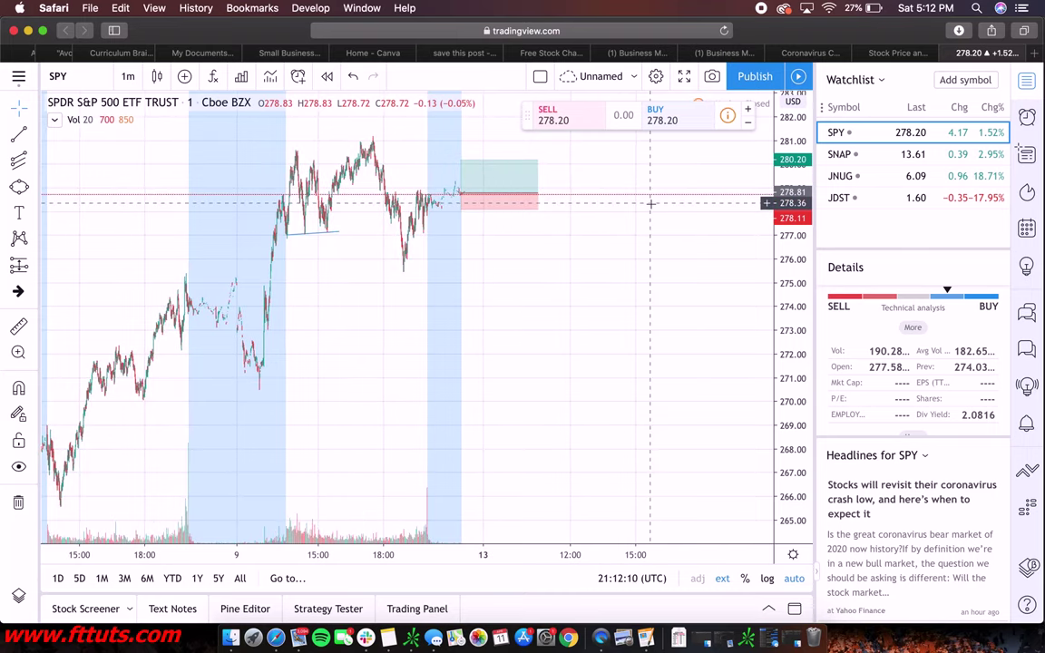
scroll(650, 203, up, 3)
click(460, 216)
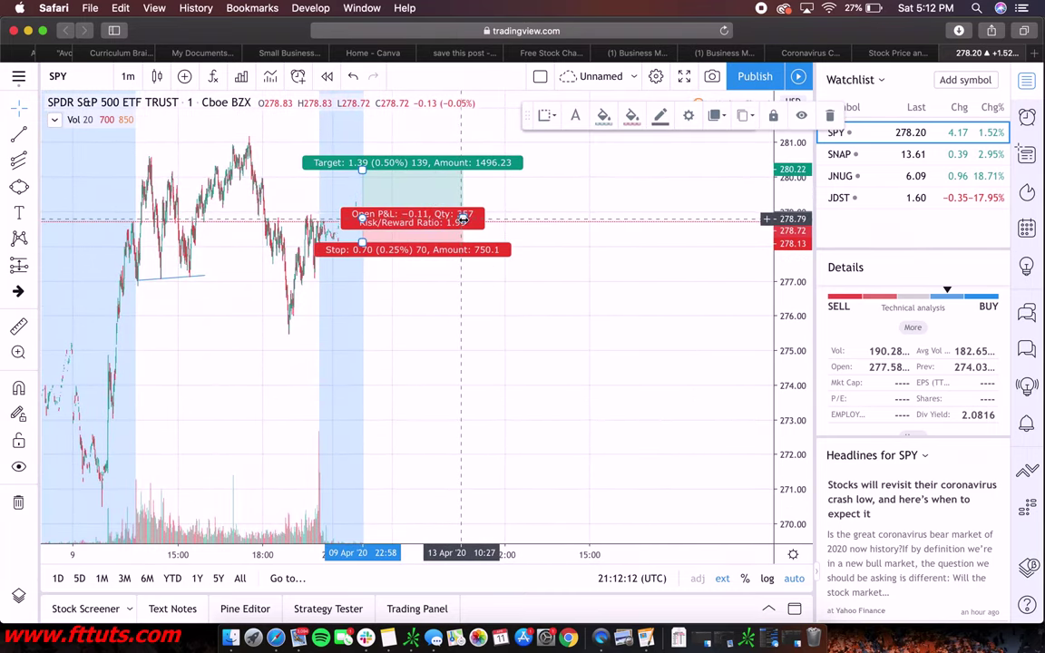
drag(462, 219, 899, 217)
click(604, 375)
scroll(604, 375, down, 2)
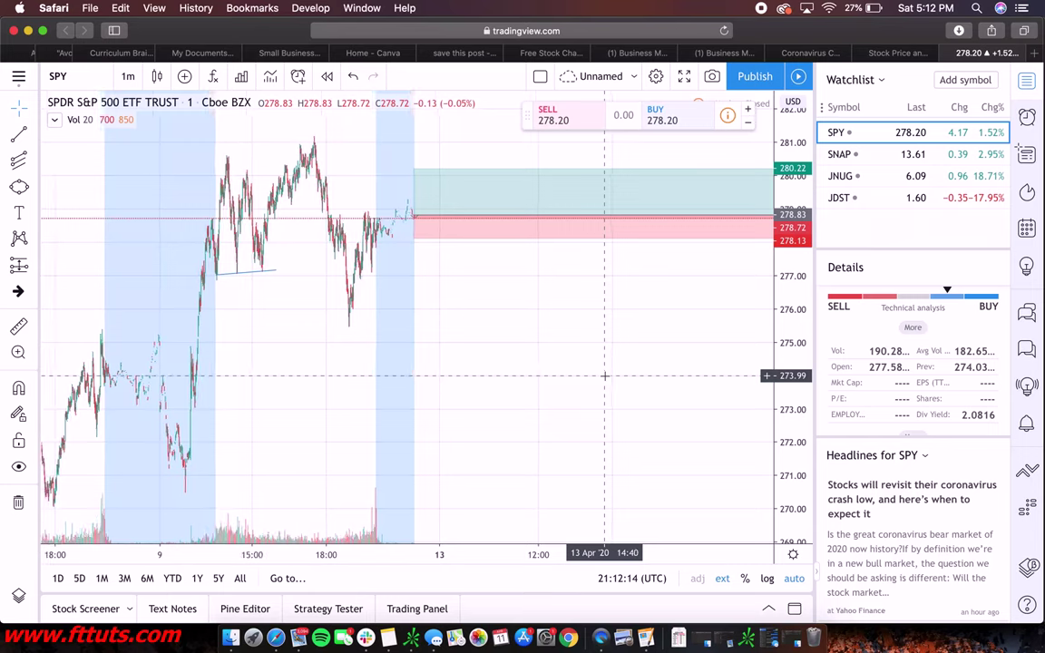
scroll(604, 375, up, 1)
click(390, 205)
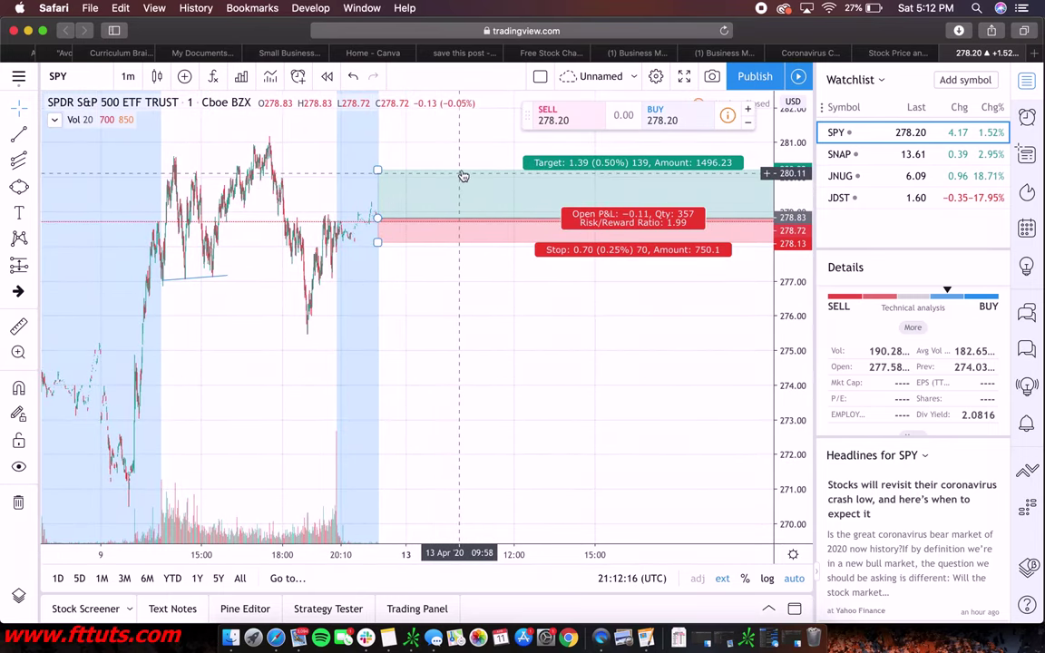
click(489, 246)
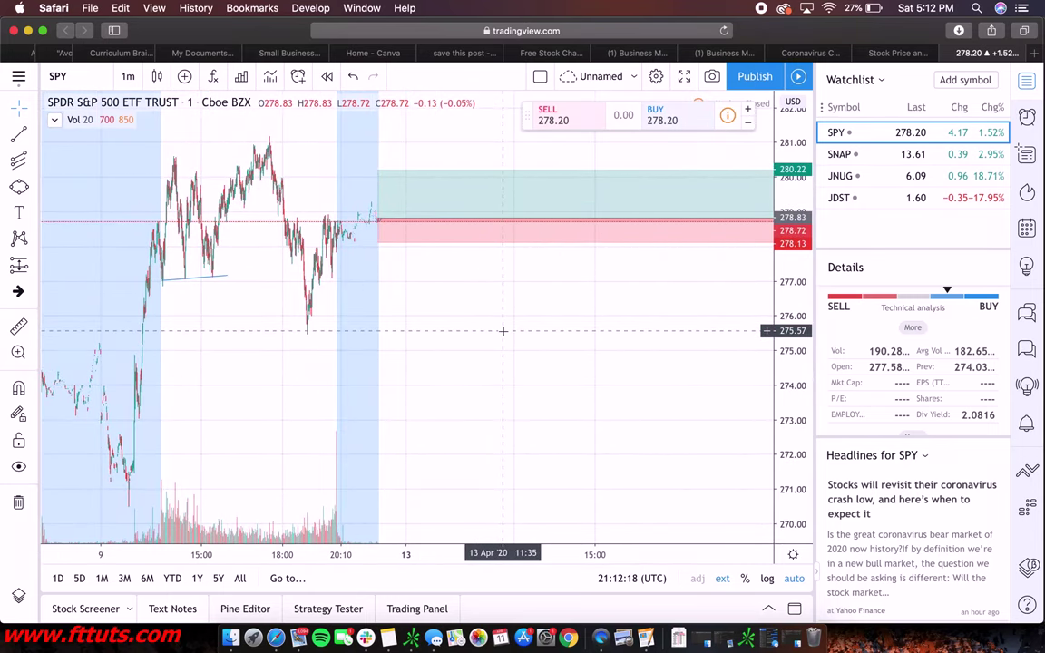
Widen the long position so its target lies about 3.18 above entry and its stop about 5.33 below.
click(377, 221)
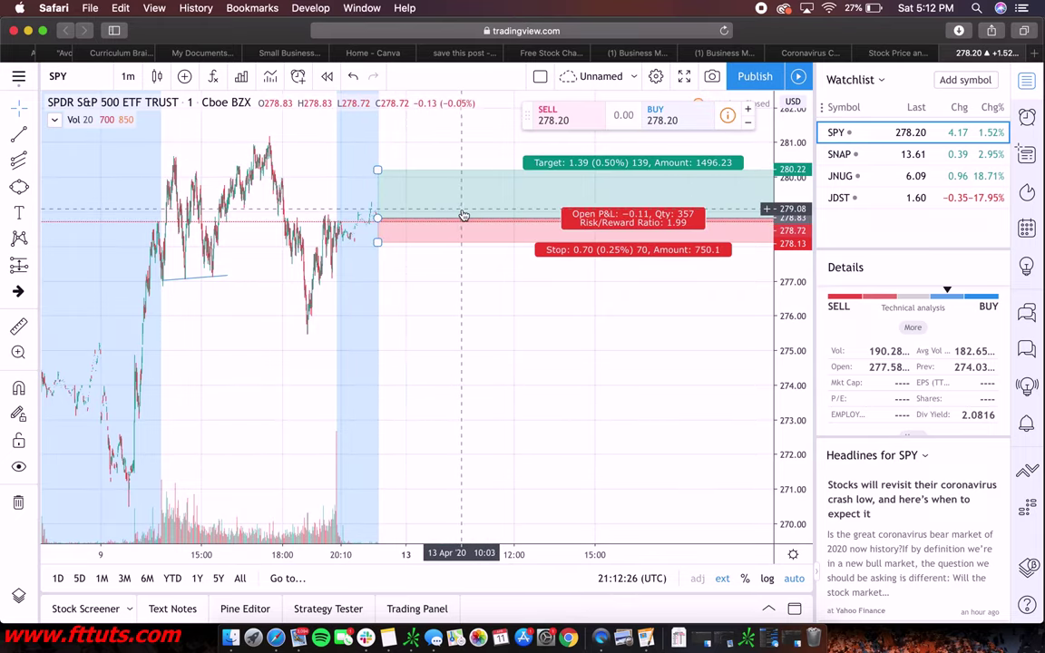
drag(377, 169, 378, 112)
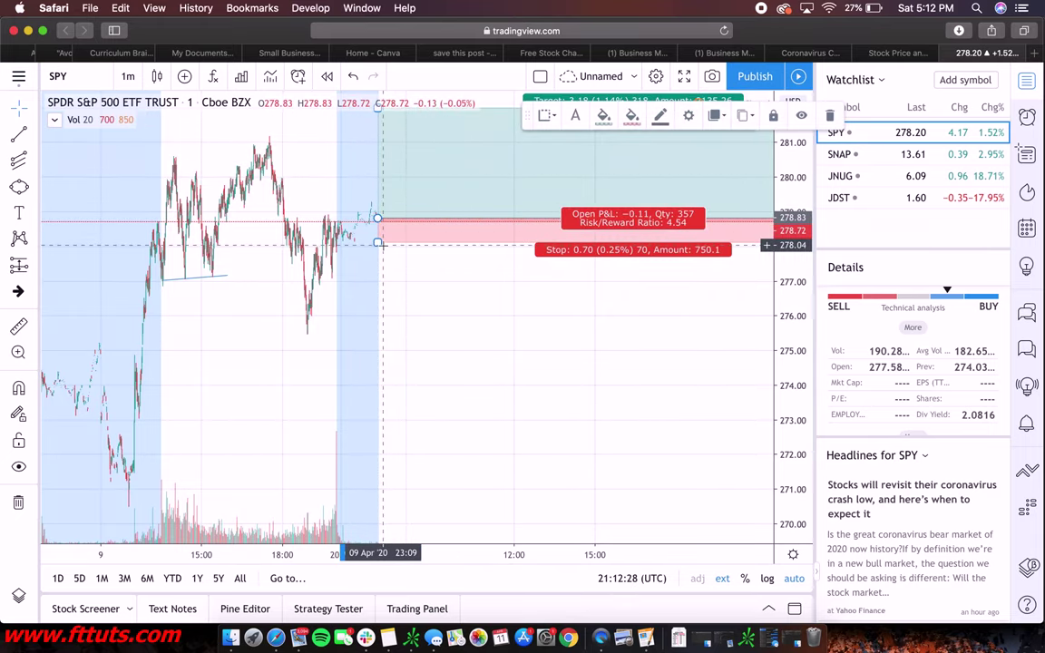
drag(377, 241, 383, 404)
Move the long position to 18:48 on 09 Apr '20 with target about 280.40 and stop about 271.89, and delete it.
drag(503, 339, 437, 382)
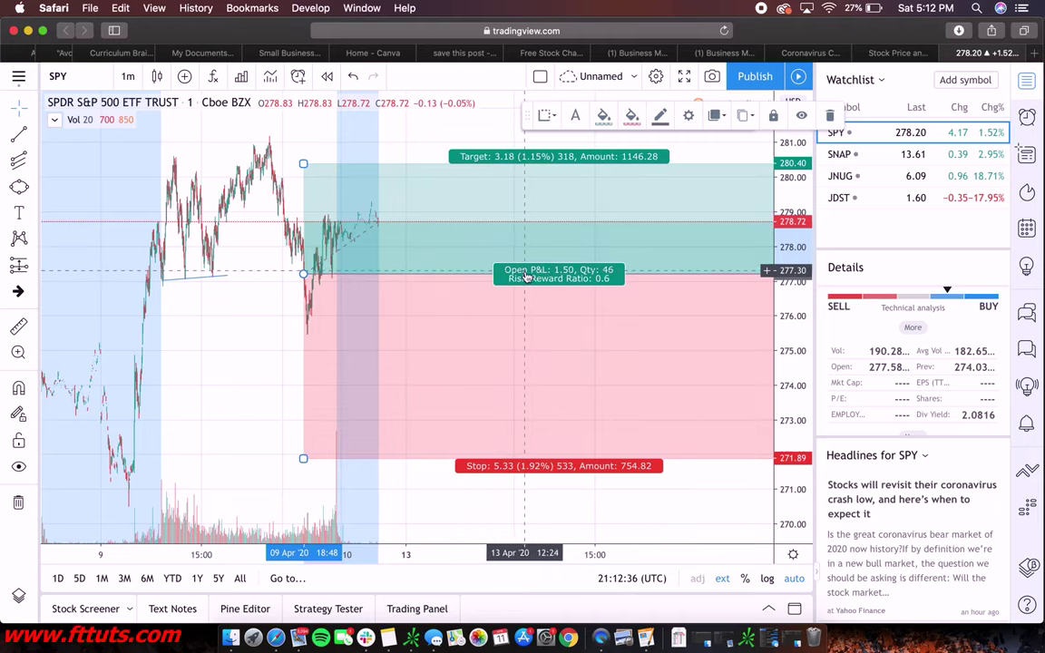
key(Delete)
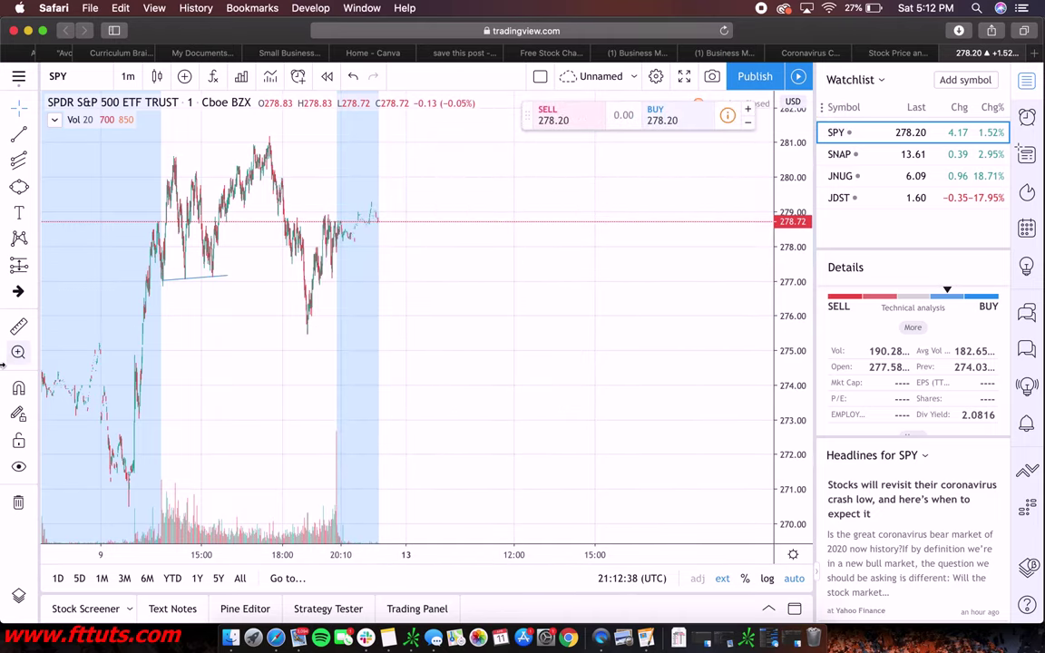
click(34, 292)
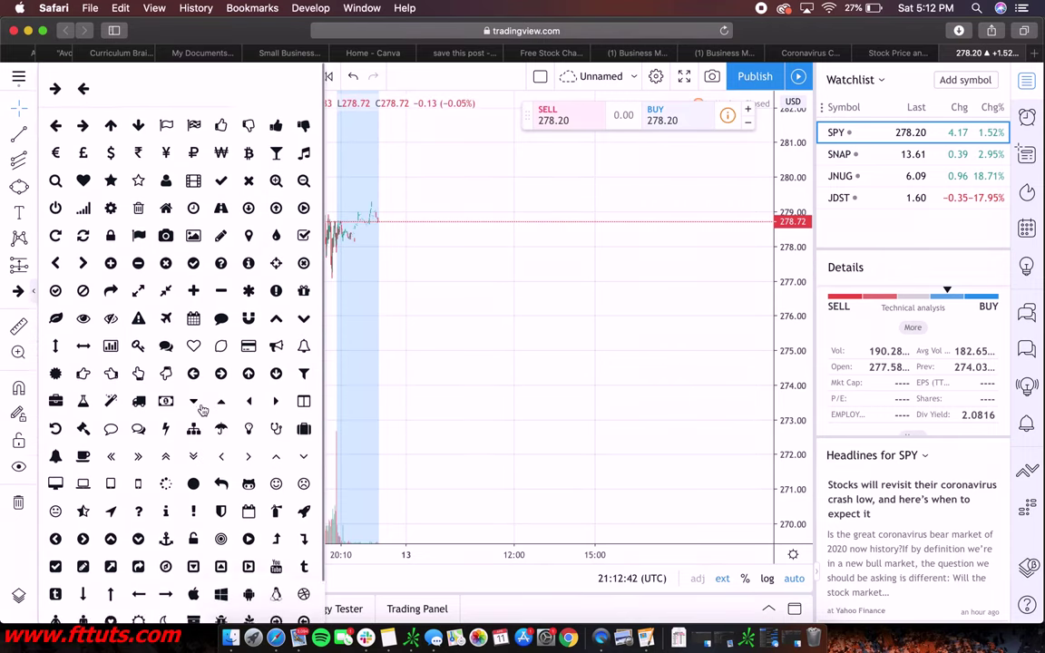
click(37, 291)
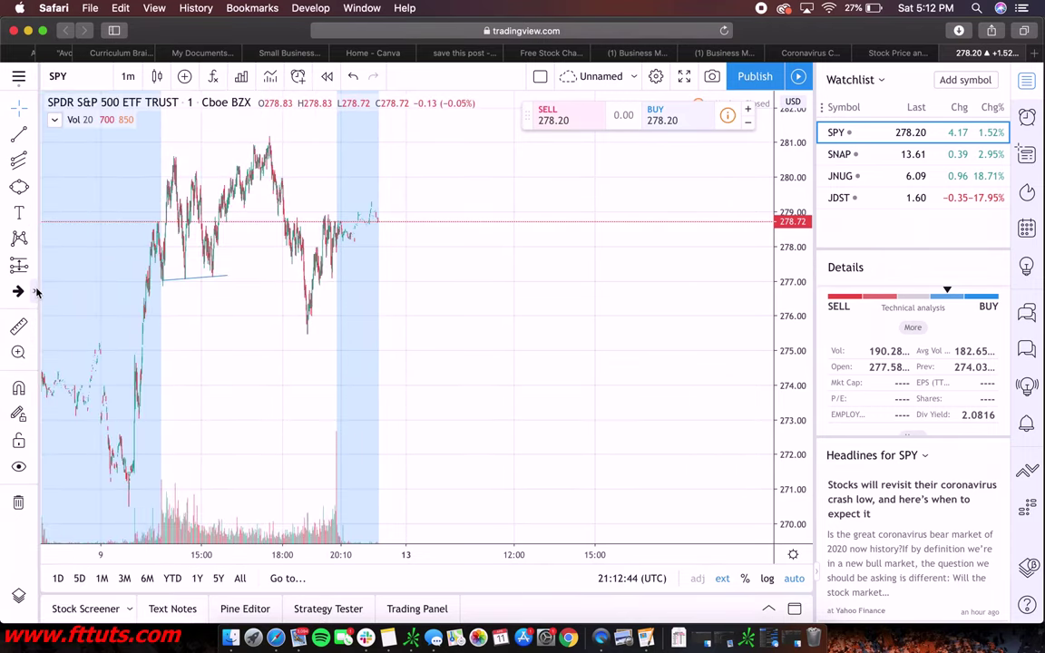
Measure the price rise on 09 Apr '20 from about 275.67 near the session low to about 278.81 at 19:56.
click(18, 326)
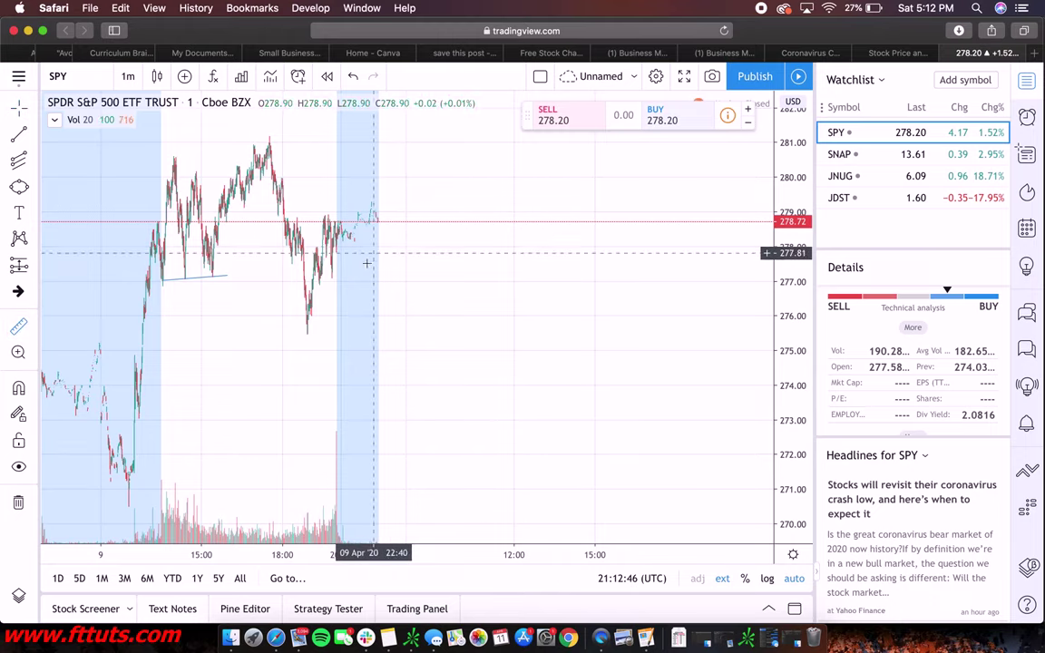
click(308, 325)
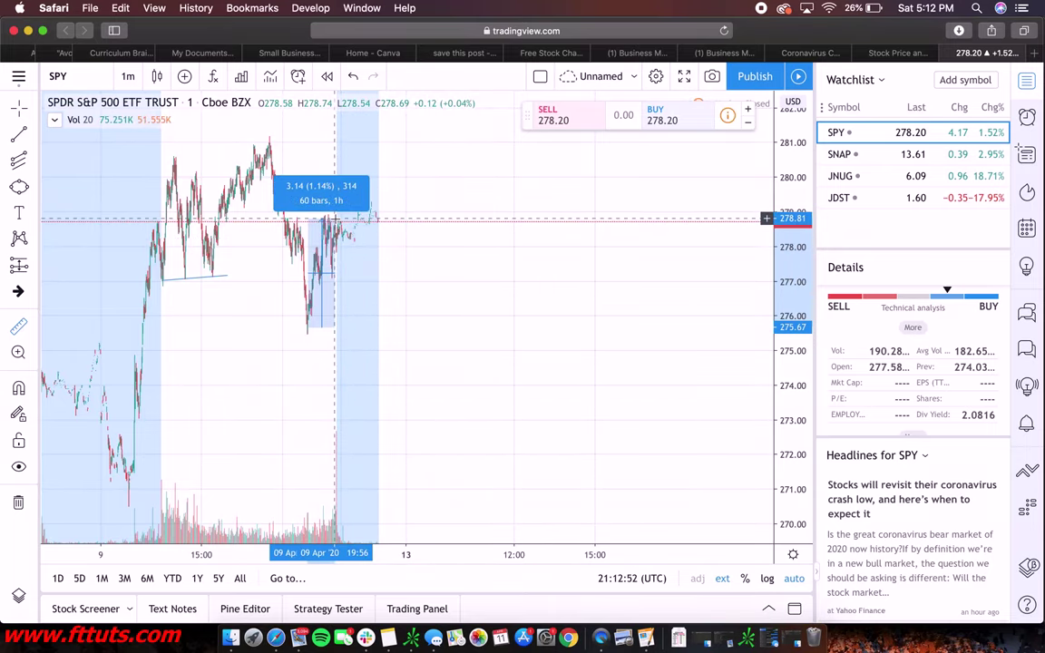
click(335, 218)
Measure the rise from the 18:55 low at about 275.49 to about 278.83 at 19:34 on 09 Apr '20, and clear the measurement.
scroll(218, 234, down, 2)
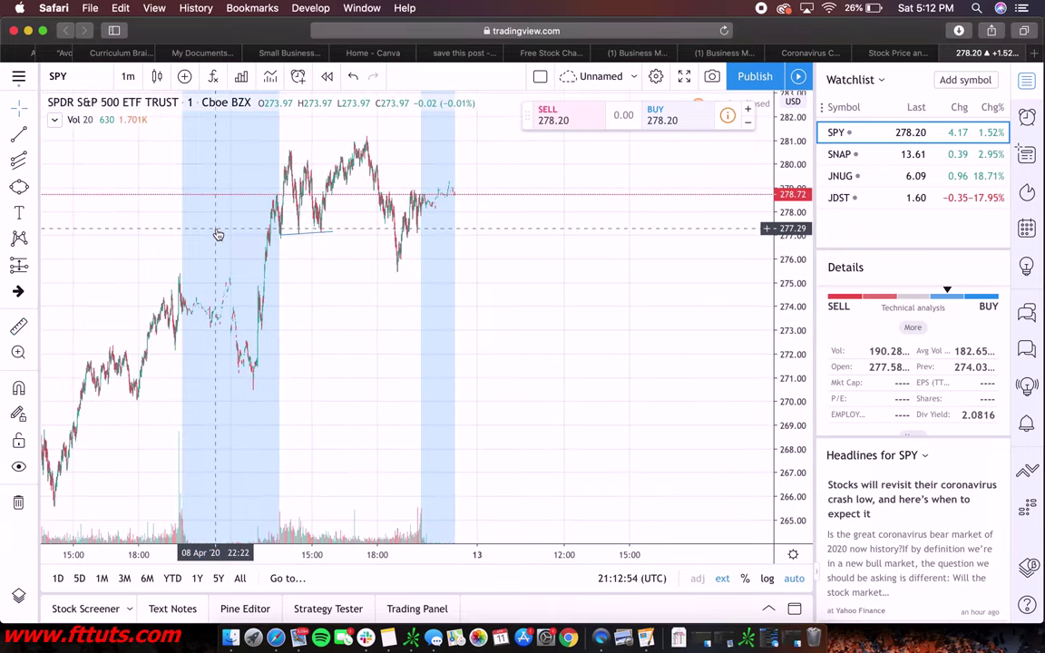
scroll(218, 235, up, 8)
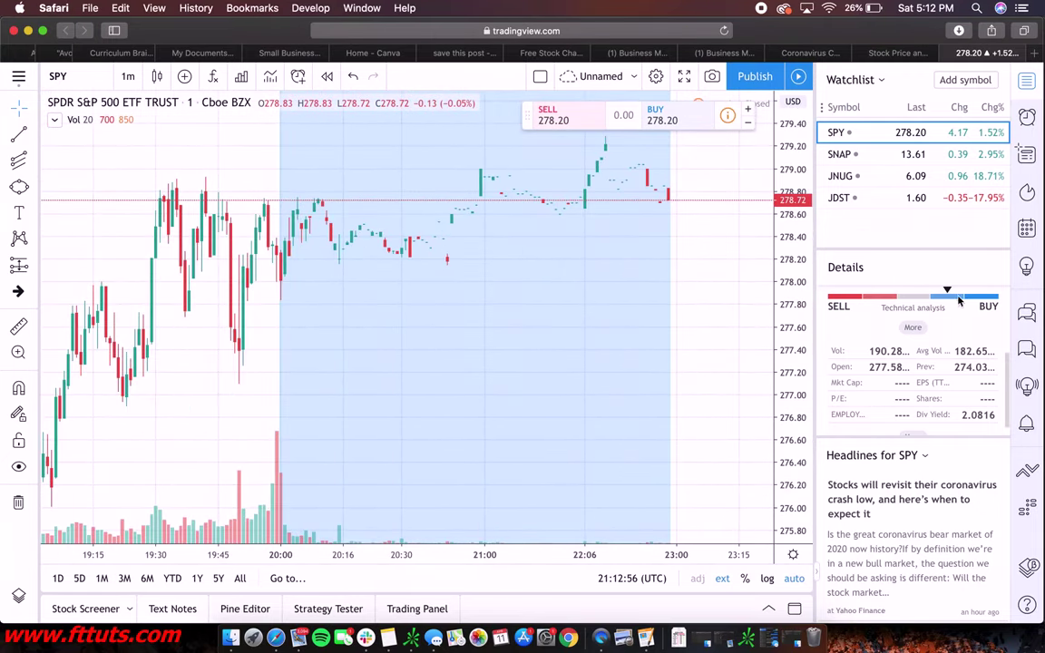
drag(585, 311, 923, 310)
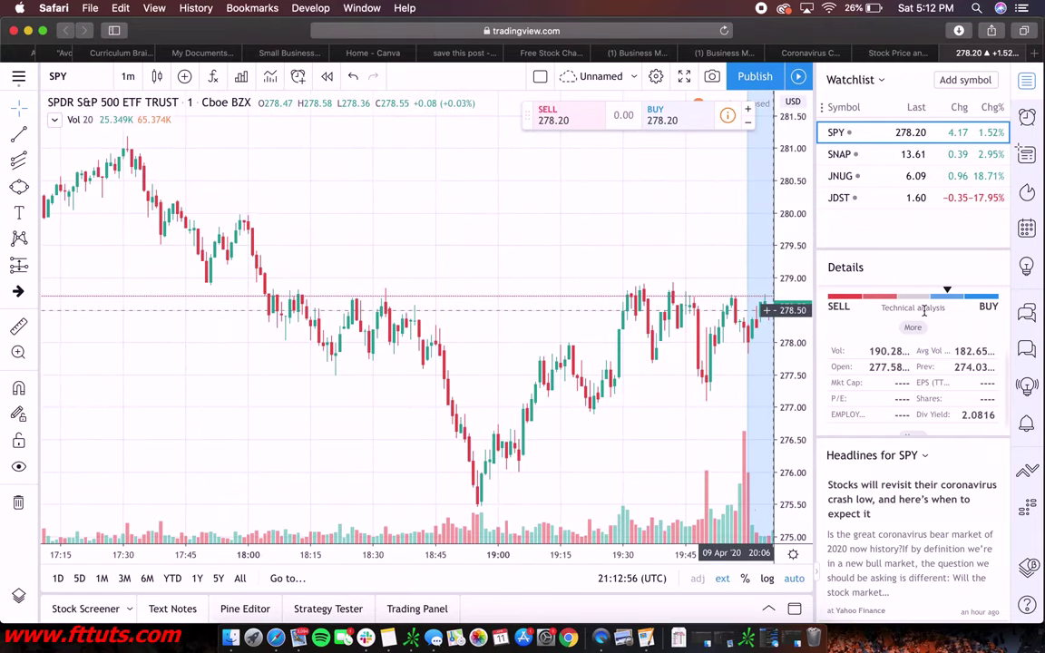
click(478, 505)
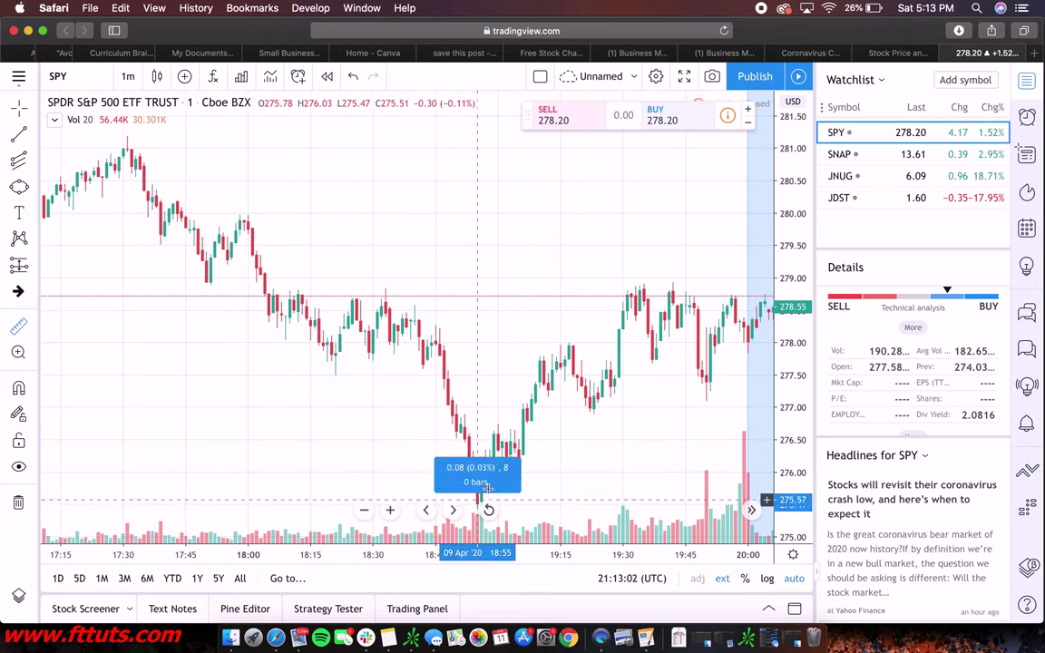
click(639, 290)
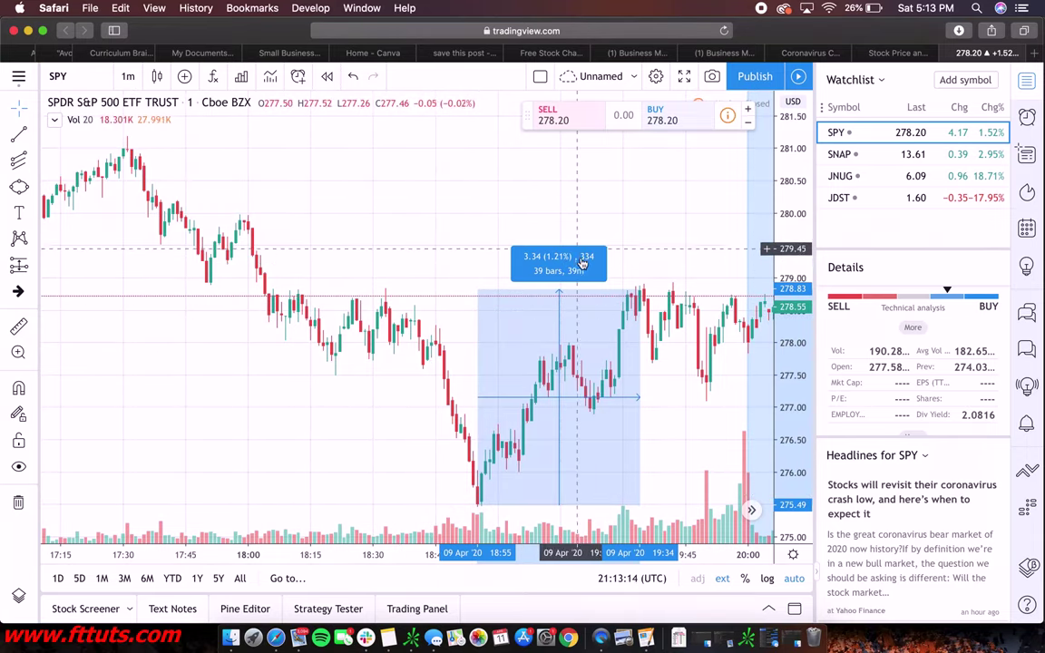
click(551, 382)
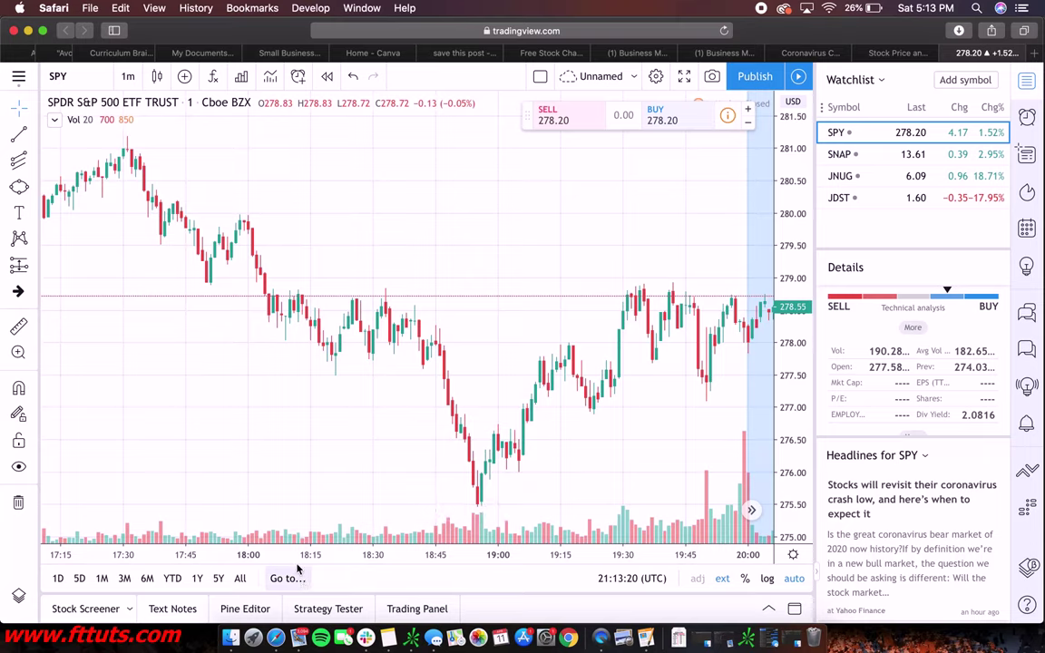
drag(299, 556, 468, 557)
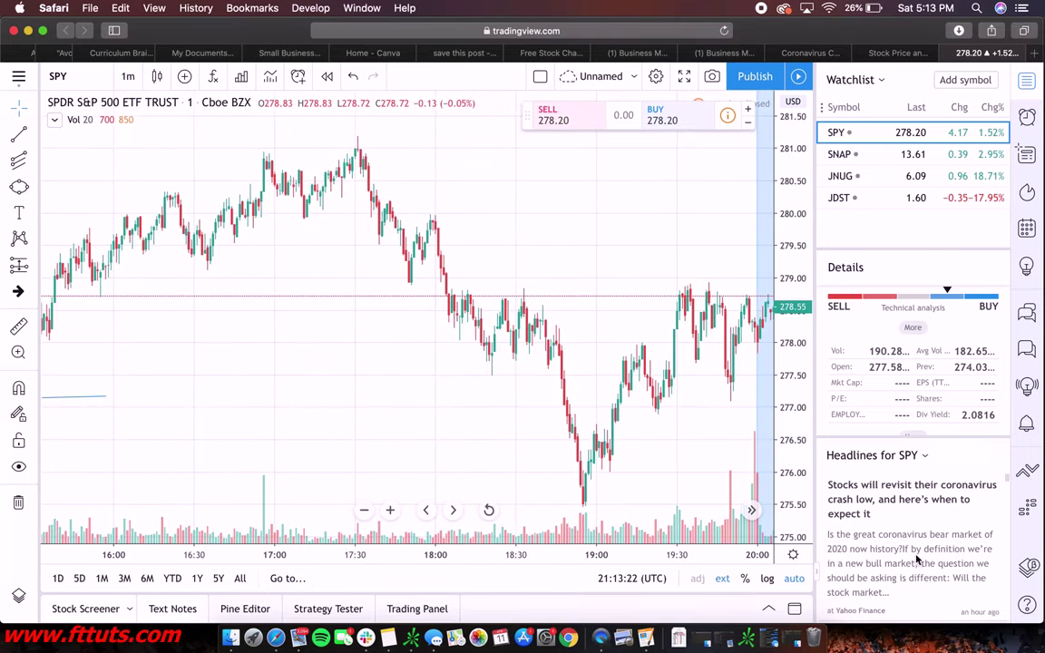
drag(719, 557, 654, 560)
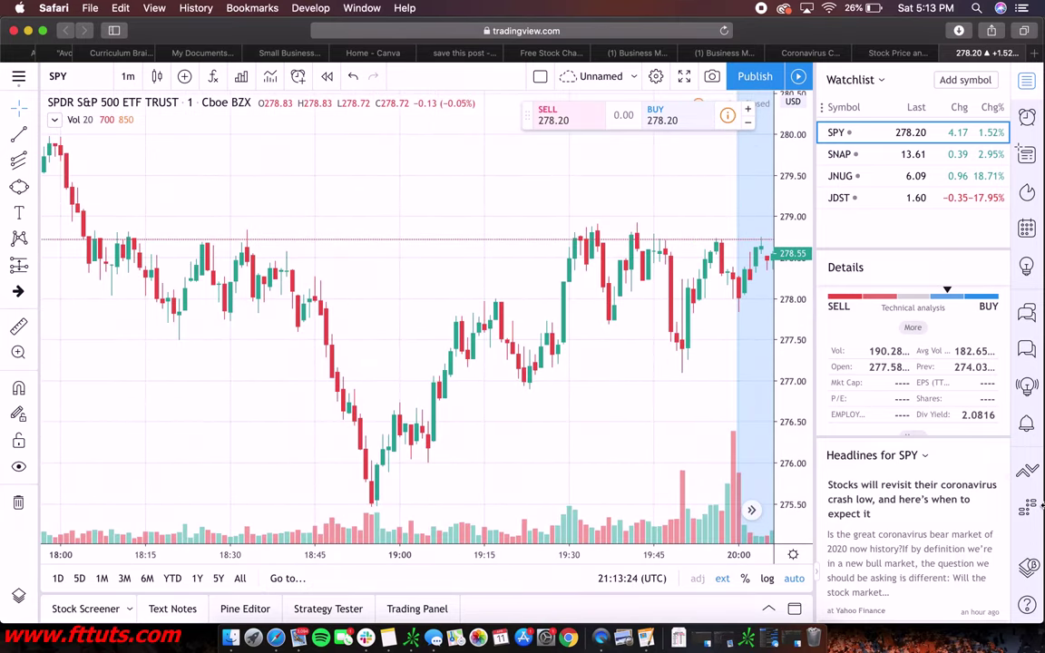
scroll(365, 544, down, 3)
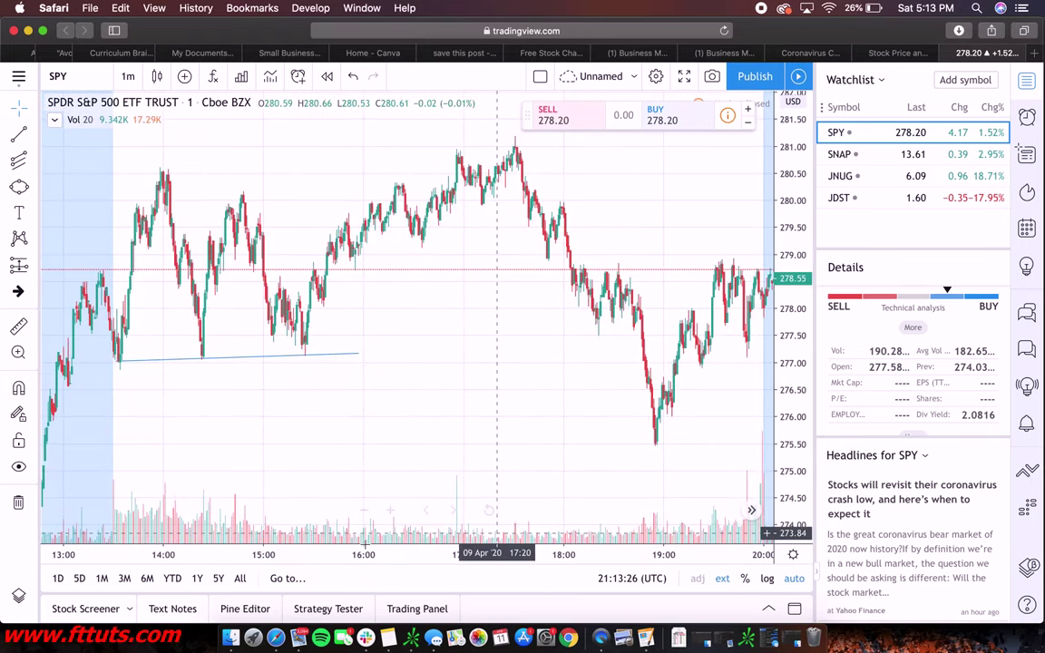
scroll(613, 375, down, 5)
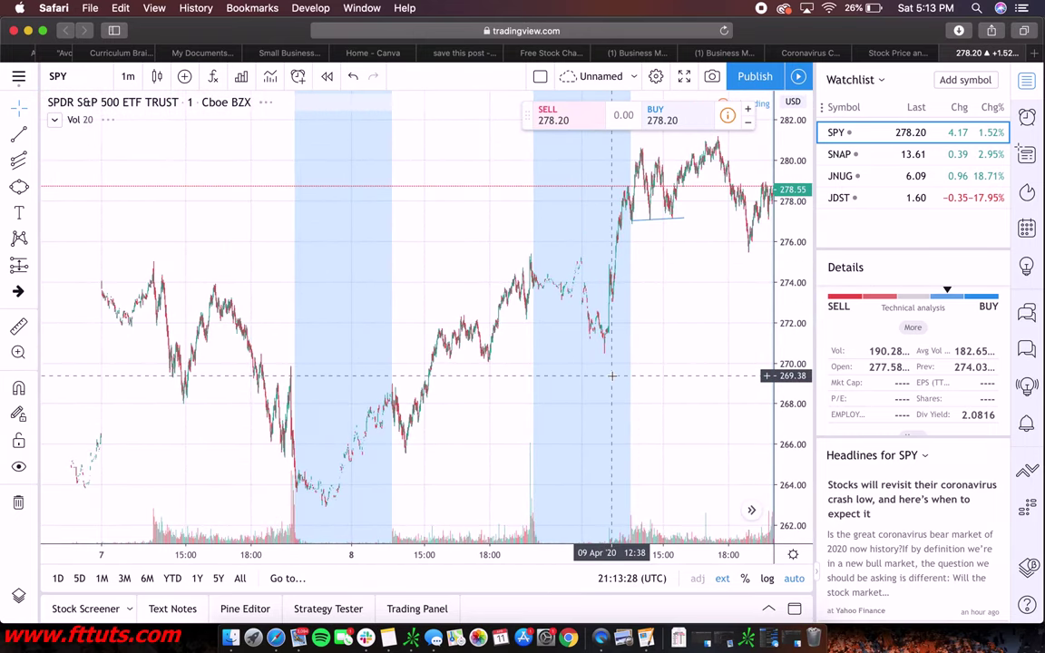
scroll(595, 323, right, 5)
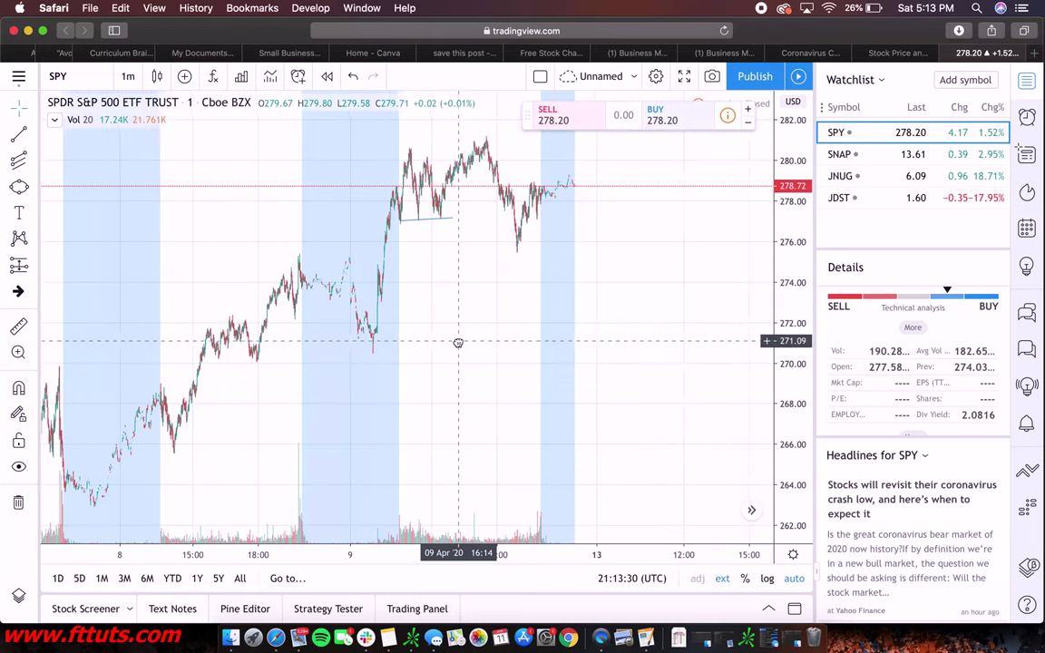